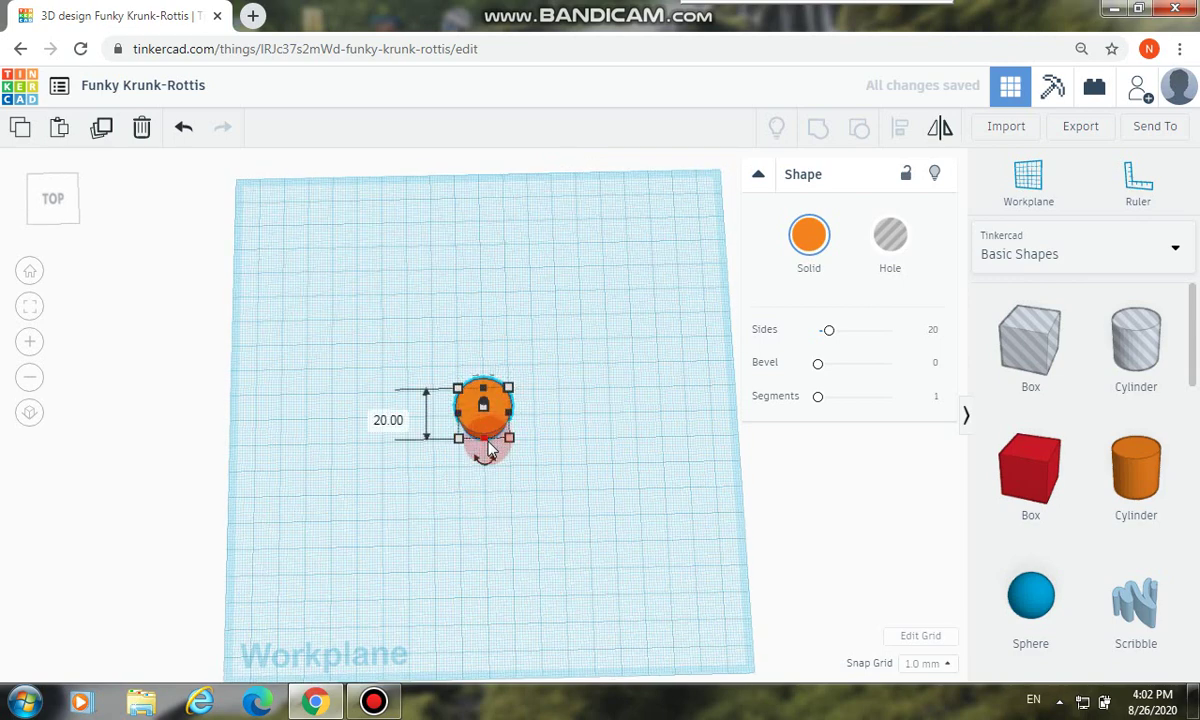
Set the orange cylinder's length to 170 mm and move it back so it lies on the workplane
drag(484, 450, 370, 430)
click(368, 421)
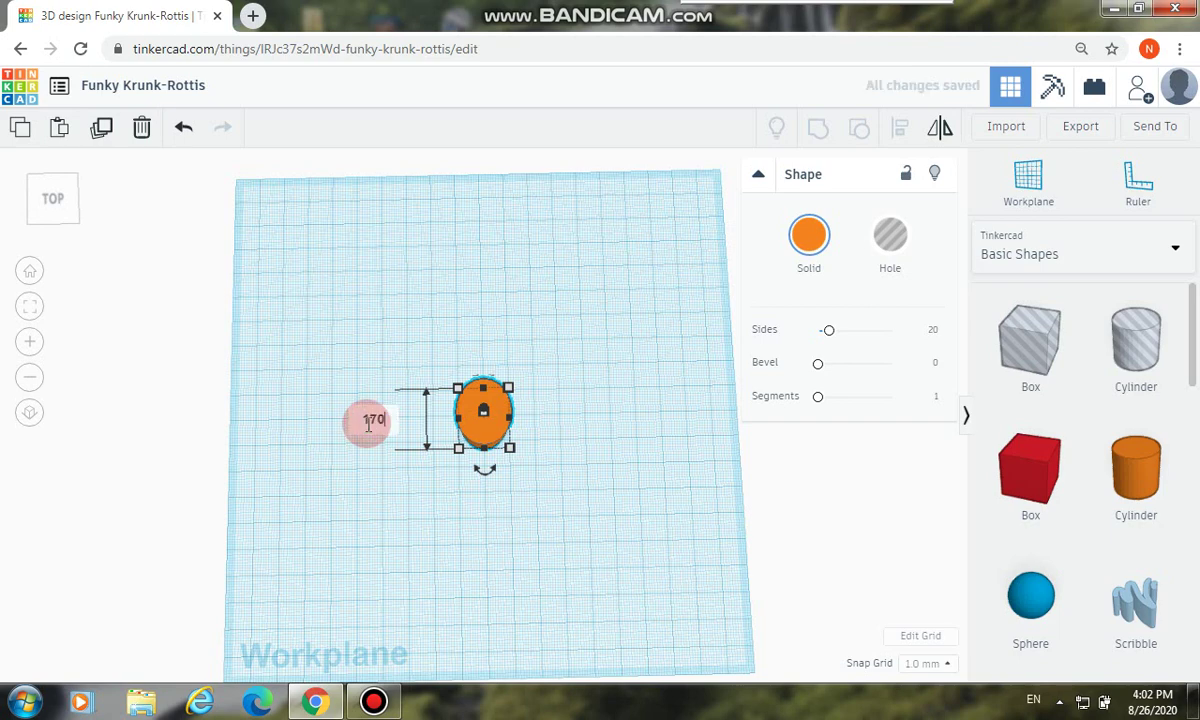
text(170)
key(Return)
click(529, 458)
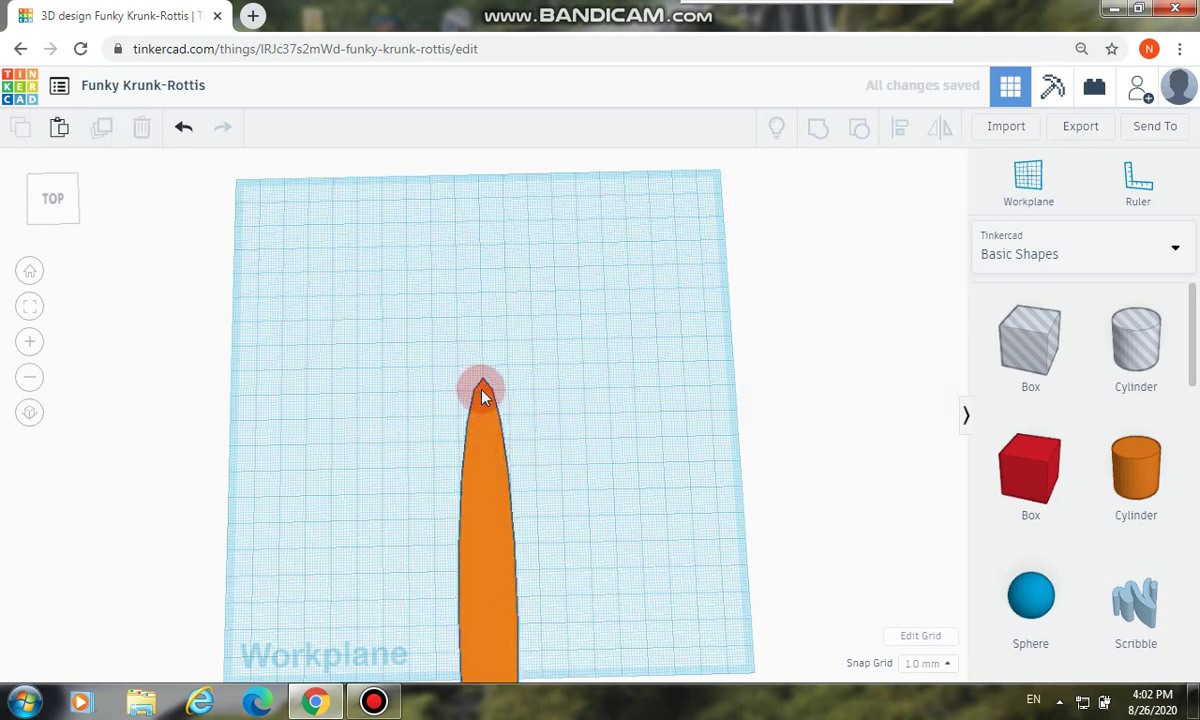
drag(483, 385, 480, 245)
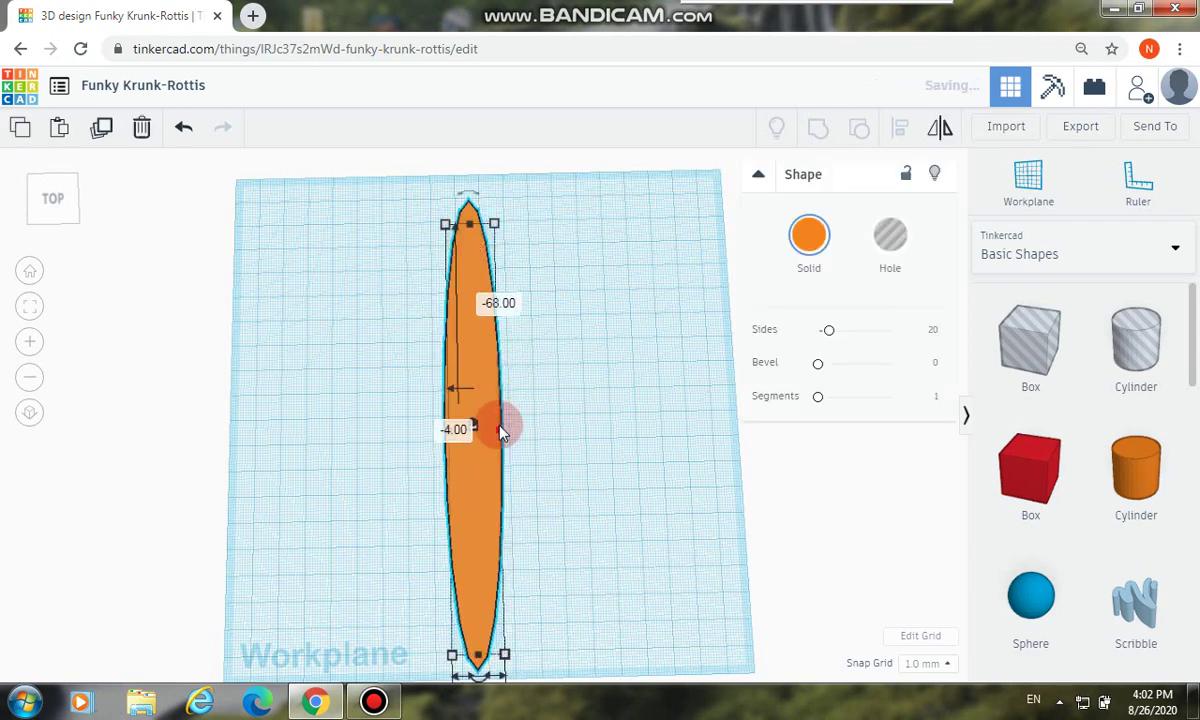
Set the cylinder's width to 170 mm and move the resulting disc to the middle of the workplane
drag(532, 430, 548, 432)
scroll(548, 503, down, 2)
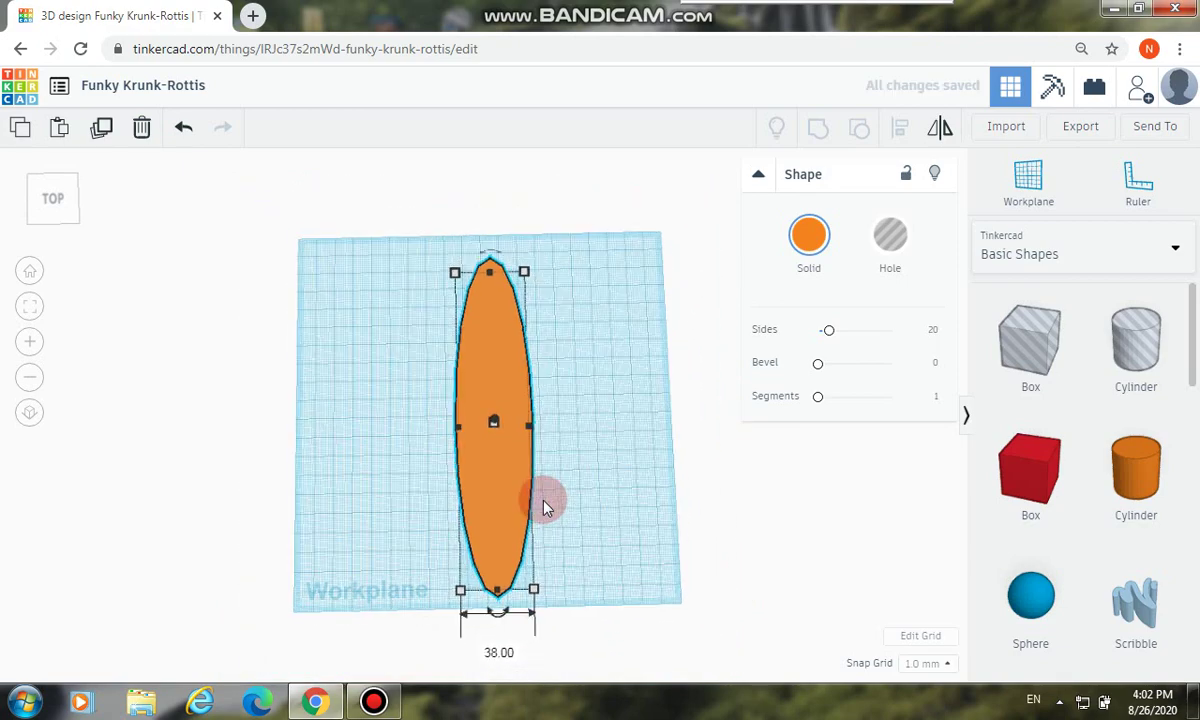
click(497, 652)
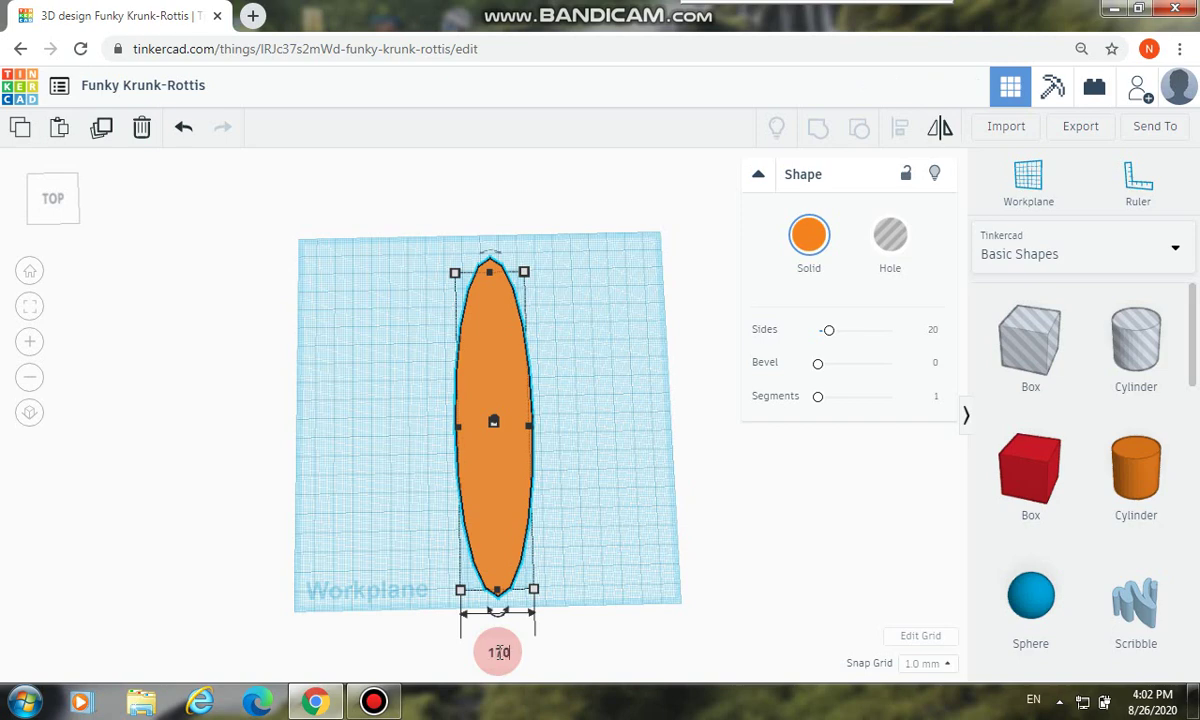
key(Return)
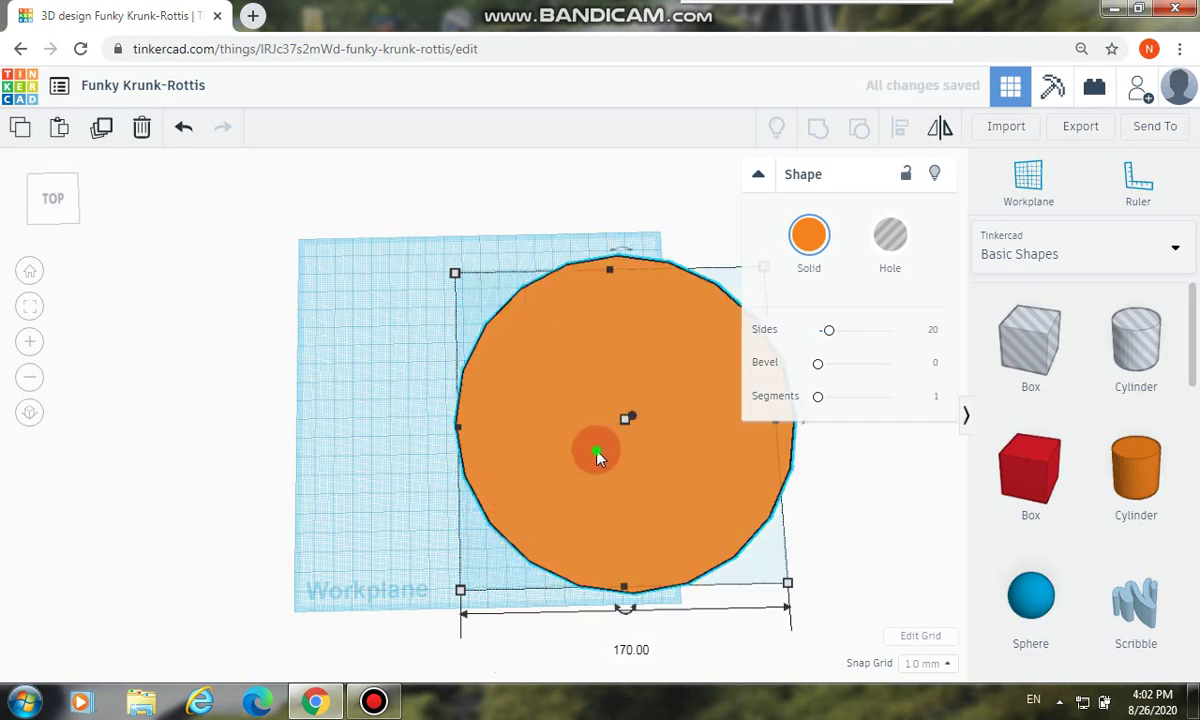
drag(597, 456, 455, 436)
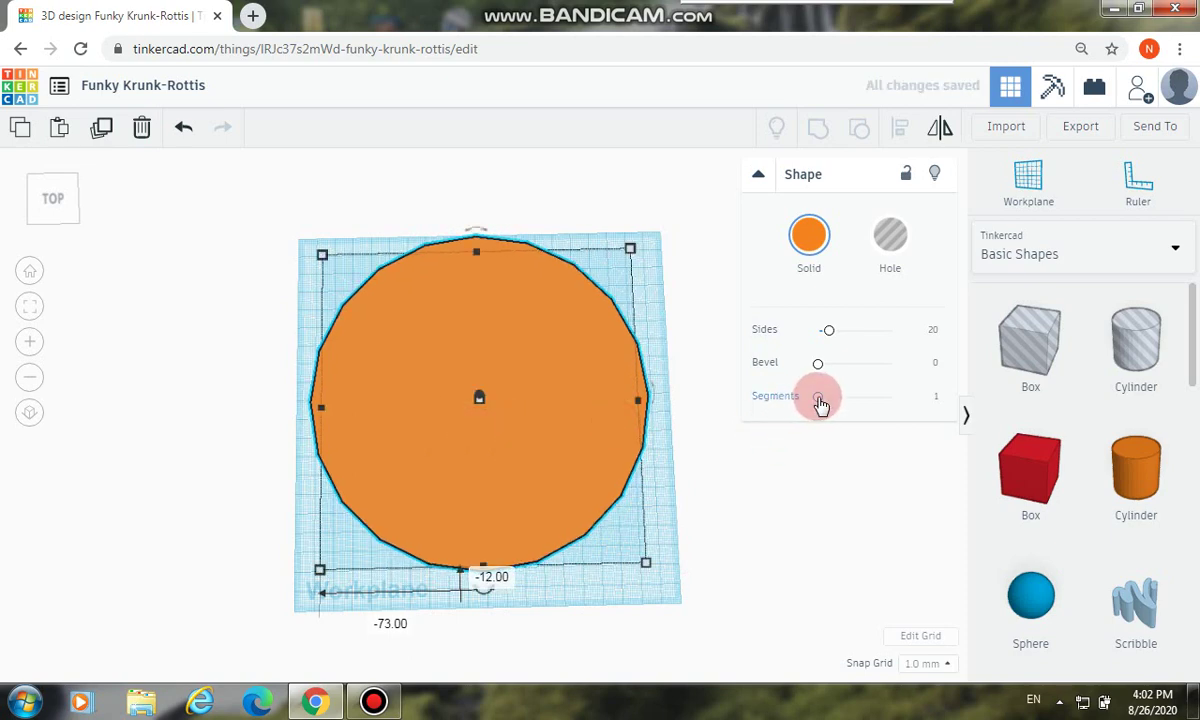
Smooth the orange disc by setting its segments to 10 and its sides to 64, keeping the bevel at 0
drag(820, 402, 935, 396)
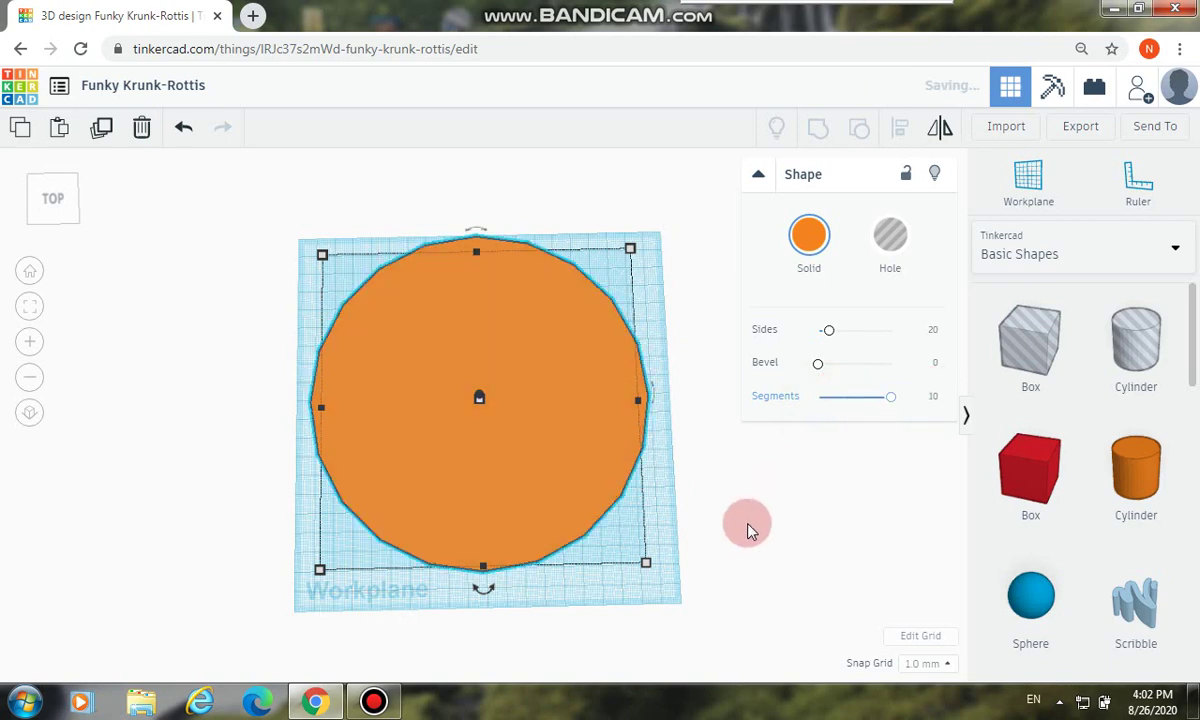
click(747, 527)
right_drag(742, 509, 565, 447)
click(565, 447)
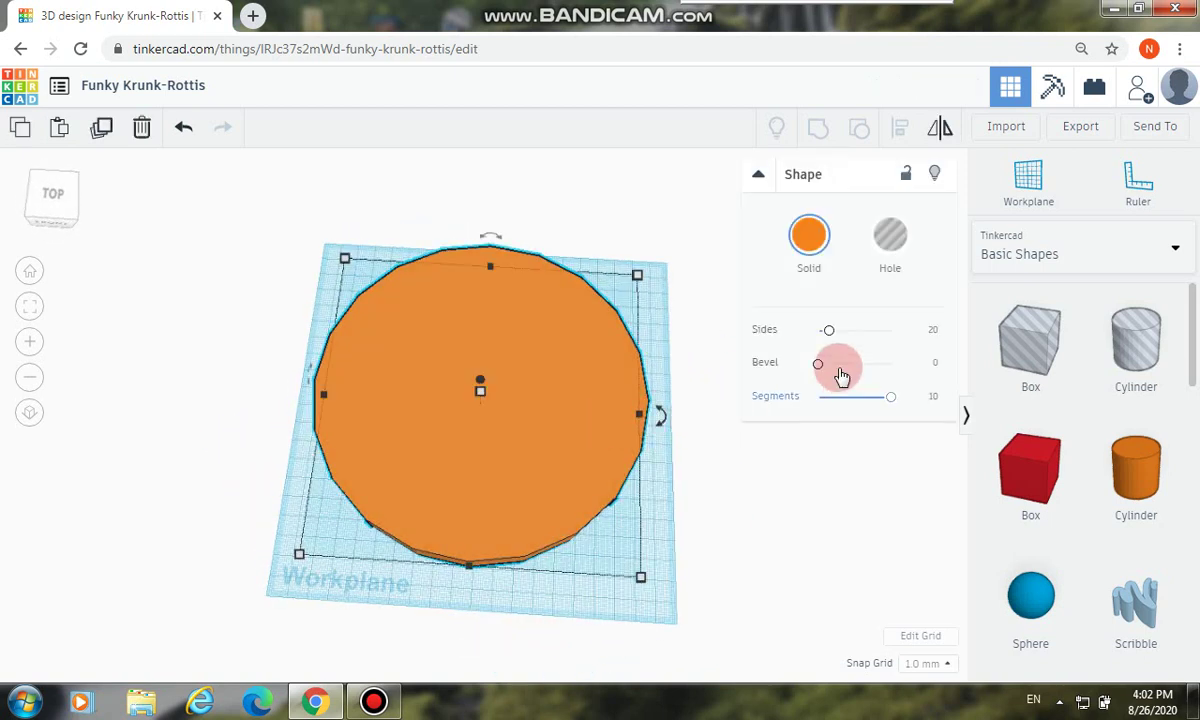
drag(820, 371, 762, 366)
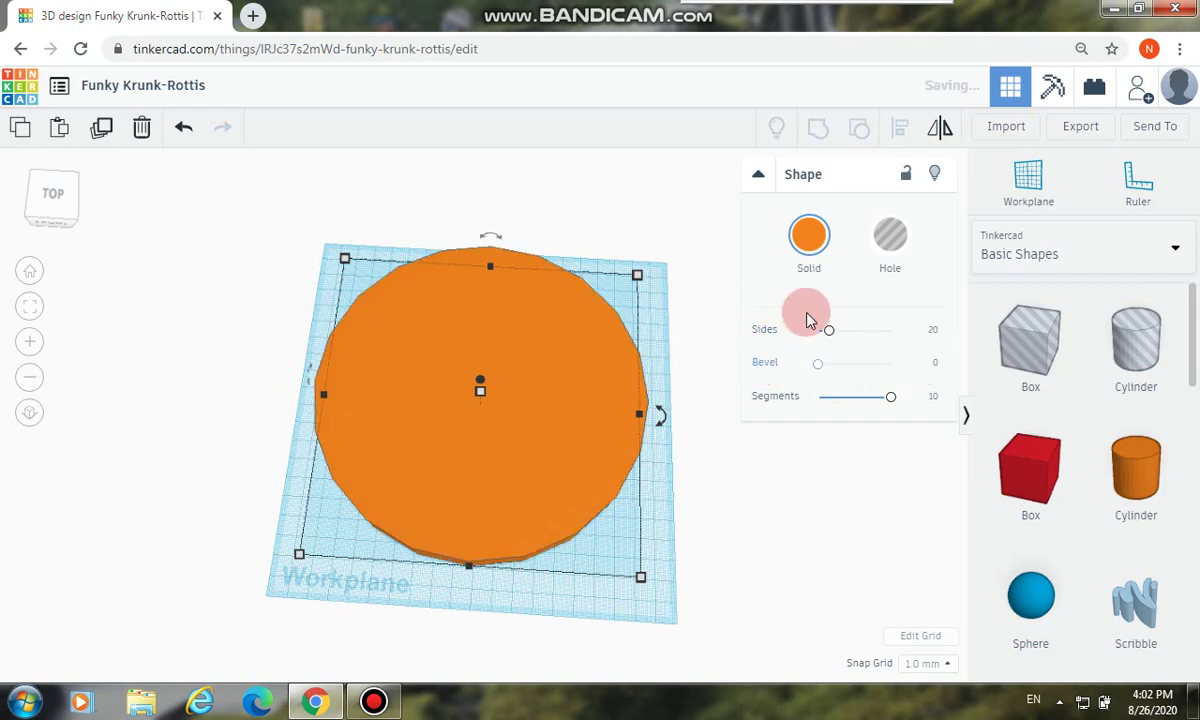
drag(828, 330, 912, 336)
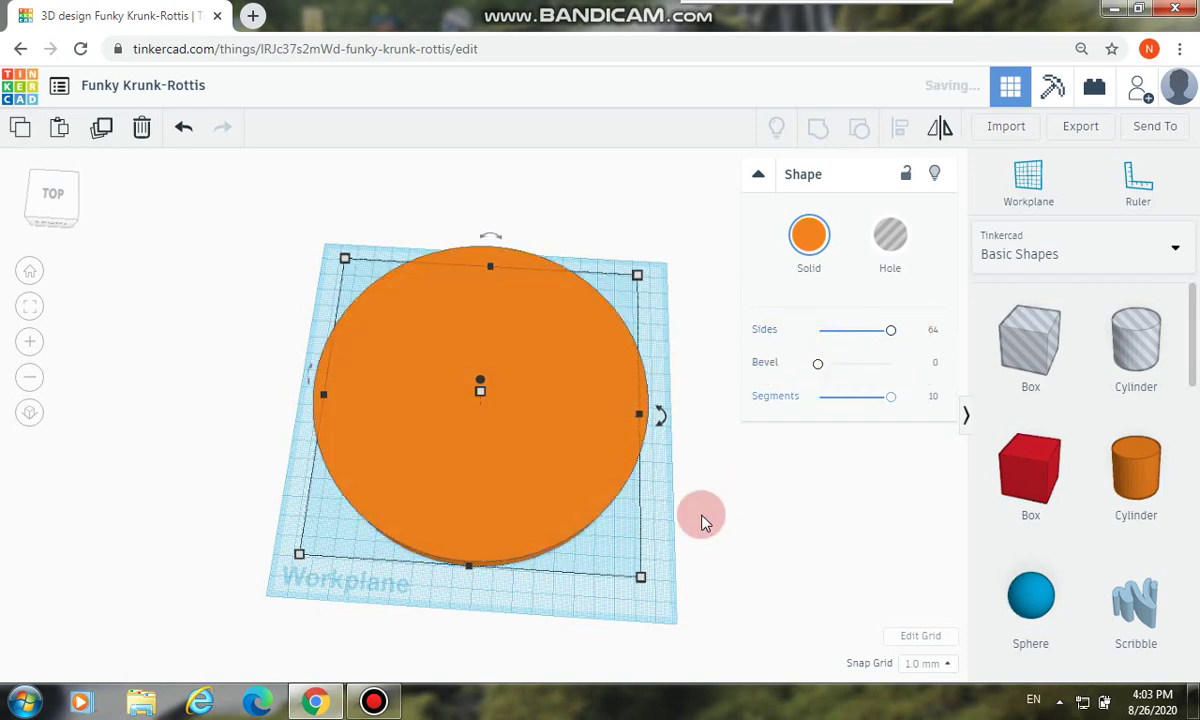
right_drag(702, 519, 718, 418)
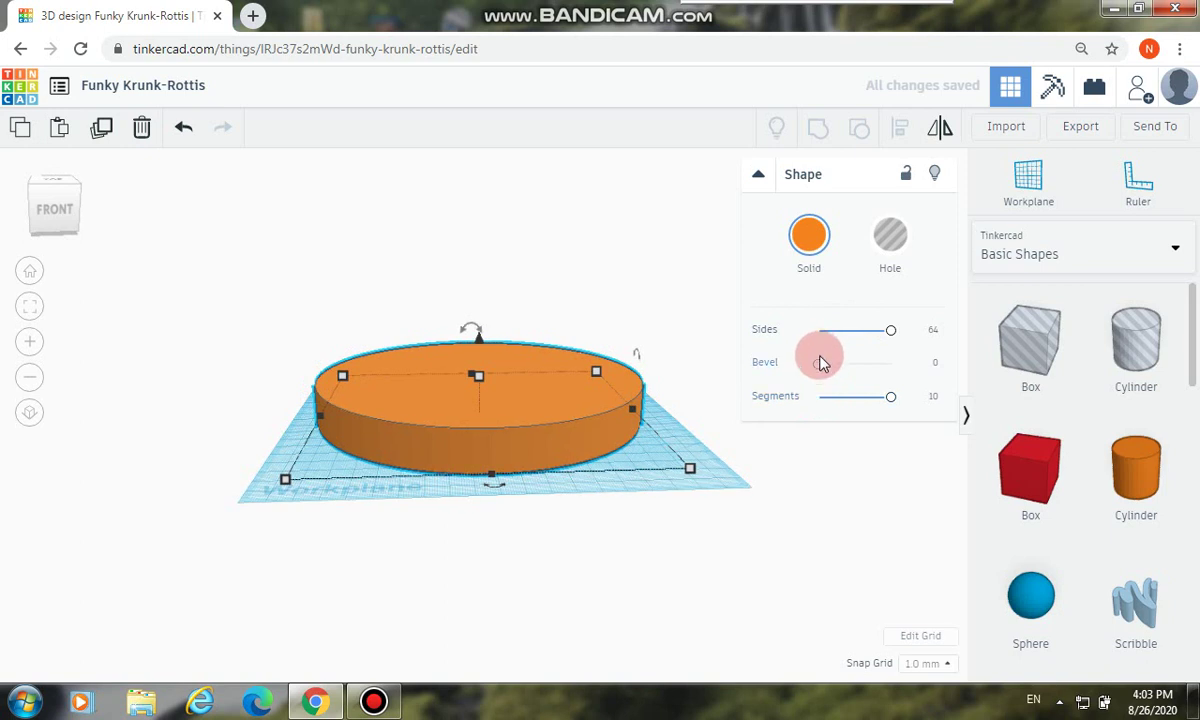
drag(886, 331, 929, 321)
drag(820, 370, 717, 507)
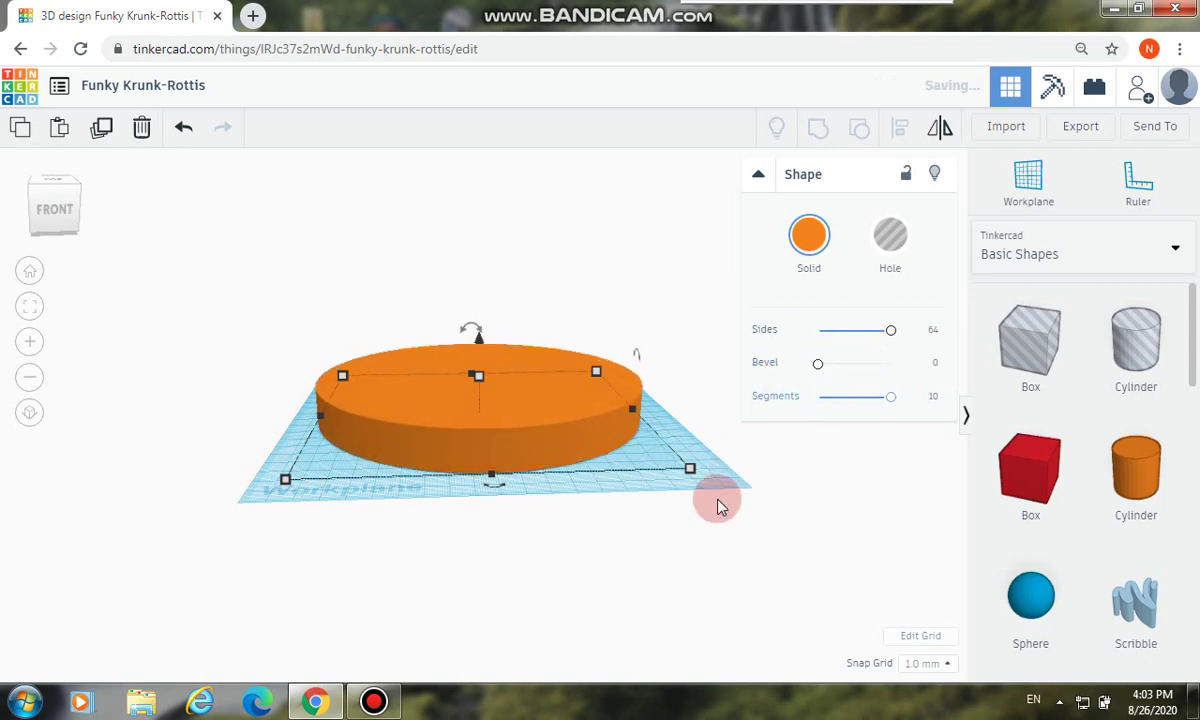
click(717, 507)
right_drag(710, 445, 704, 533)
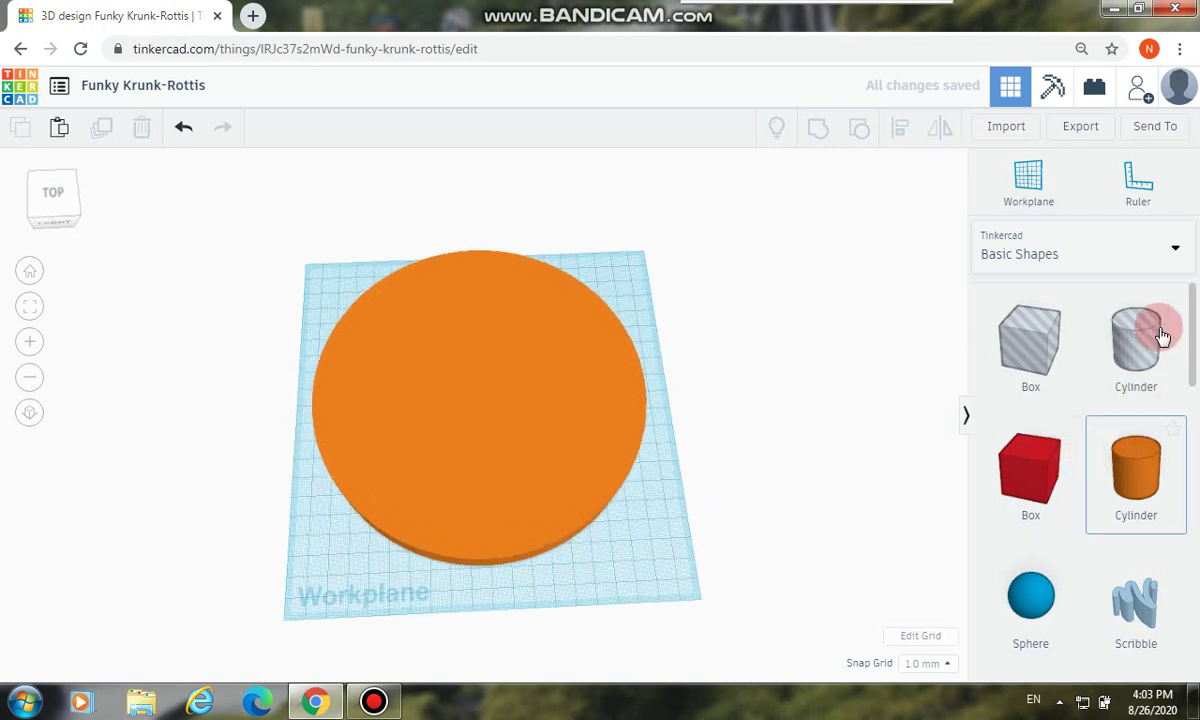
Add a cylinder hole on the disc and enlarge it to about 155 mm long, leaving a narrow rim all around
drag(1050, 366, 612, 508)
drag(455, 391, 347, 283)
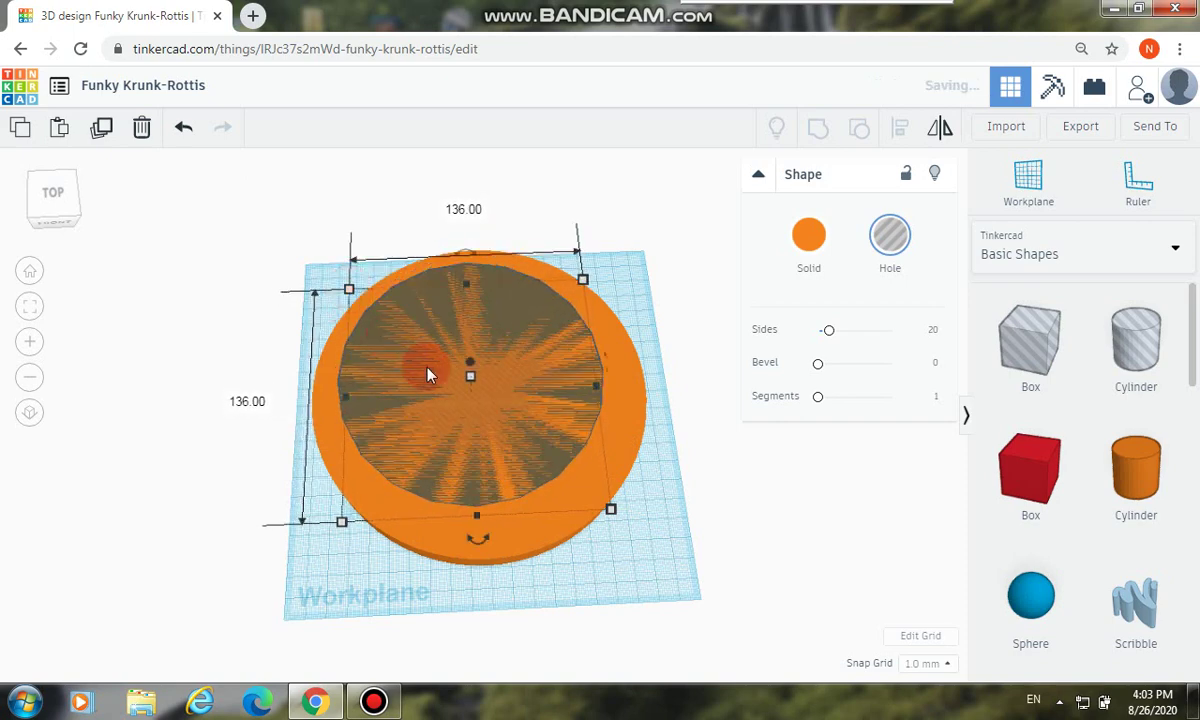
drag(476, 433, 478, 437)
drag(477, 300, 473, 285)
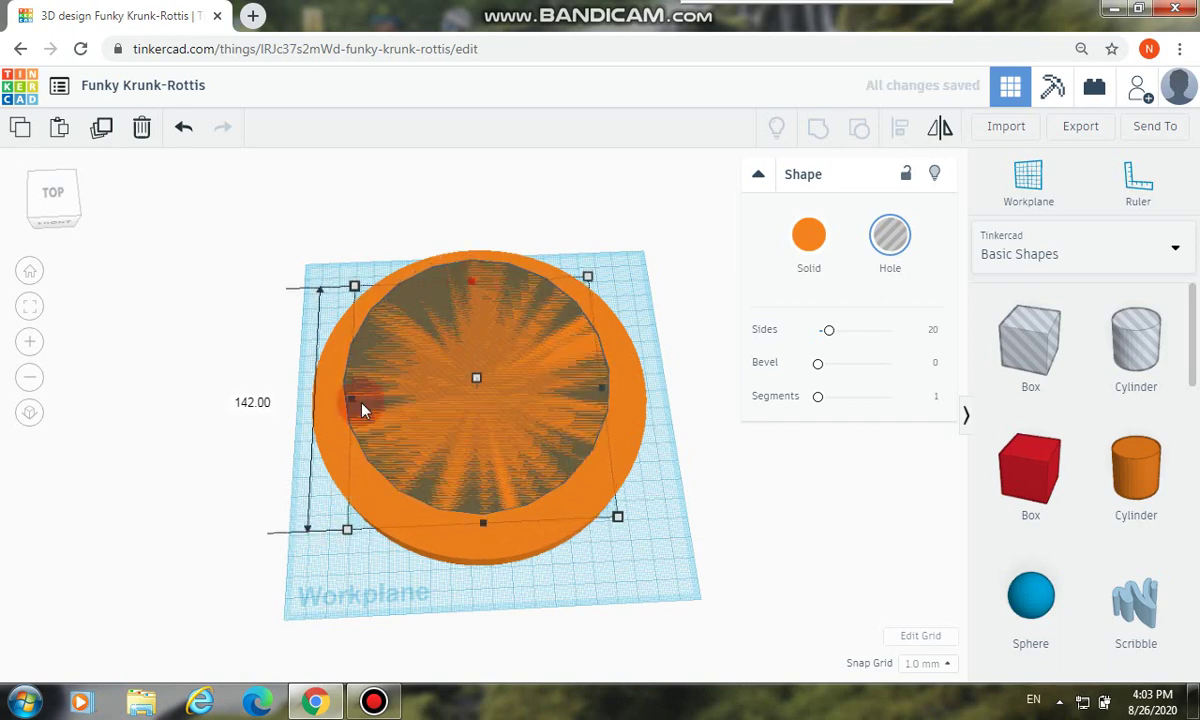
drag(354, 407, 338, 411)
drag(474, 521, 481, 549)
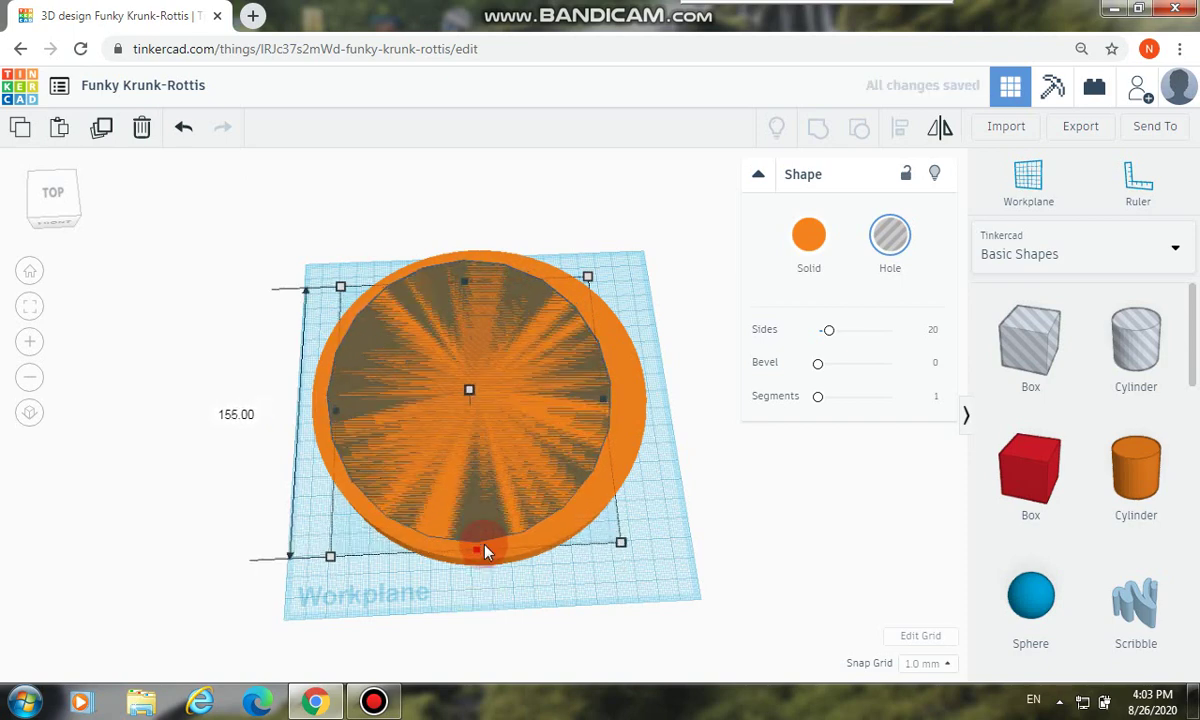
drag(605, 410, 621, 397)
click(258, 278)
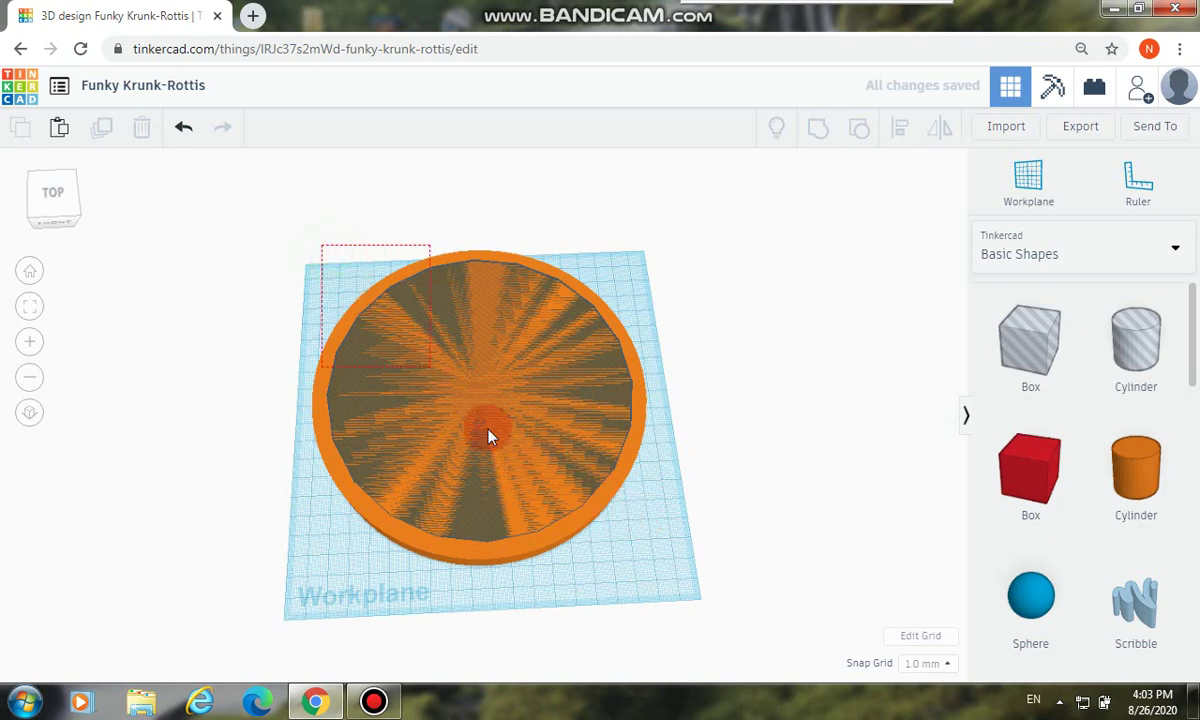
Align the cylinder hole and the orange disc on their centres in both horizontal directions
drag(488, 436, 707, 567)
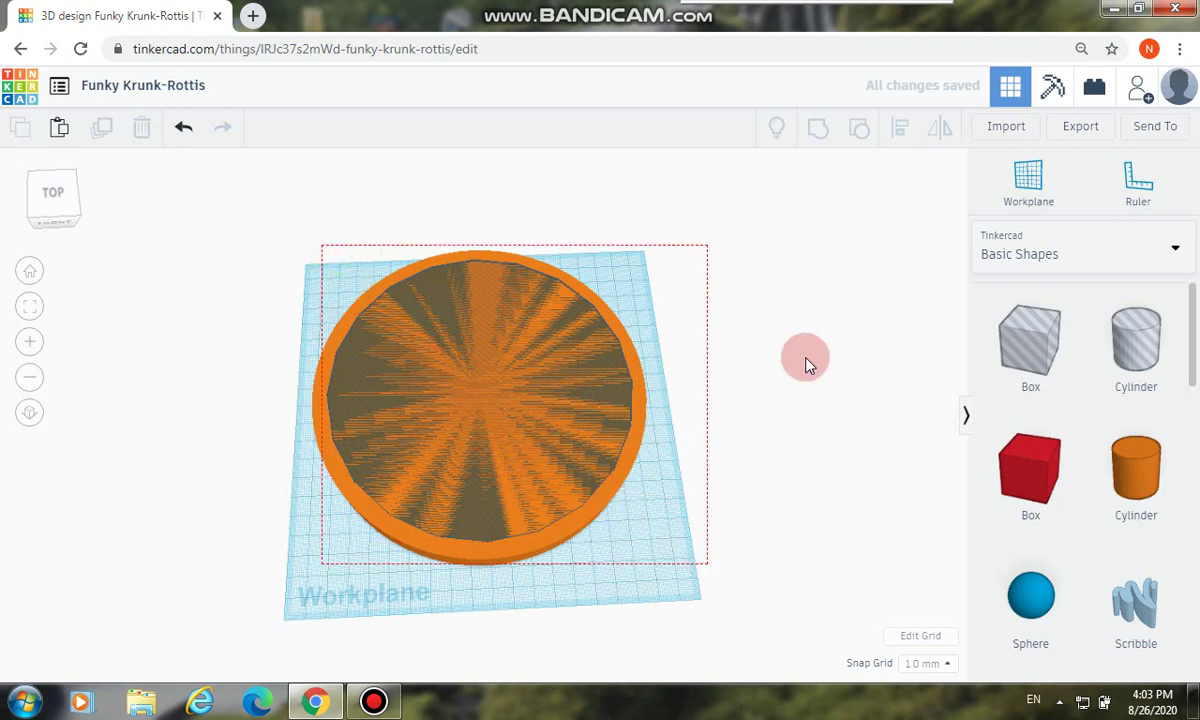
drag(808, 365, 808, 365)
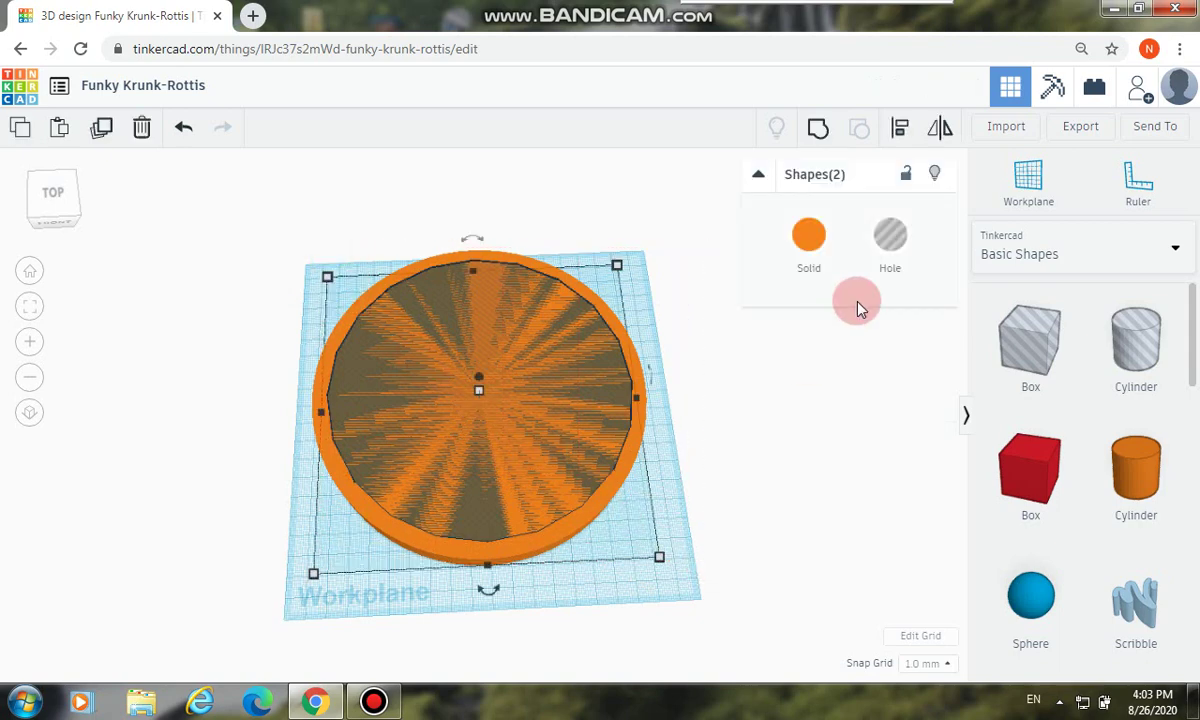
click(901, 130)
click(488, 591)
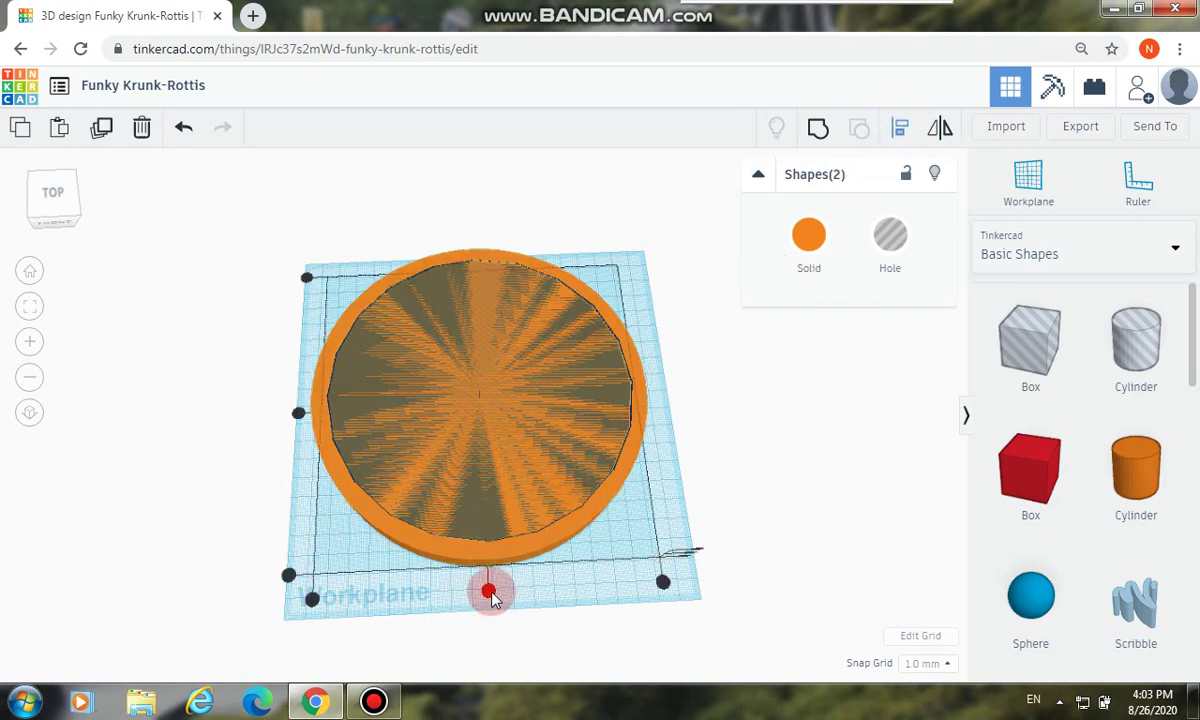
click(490, 592)
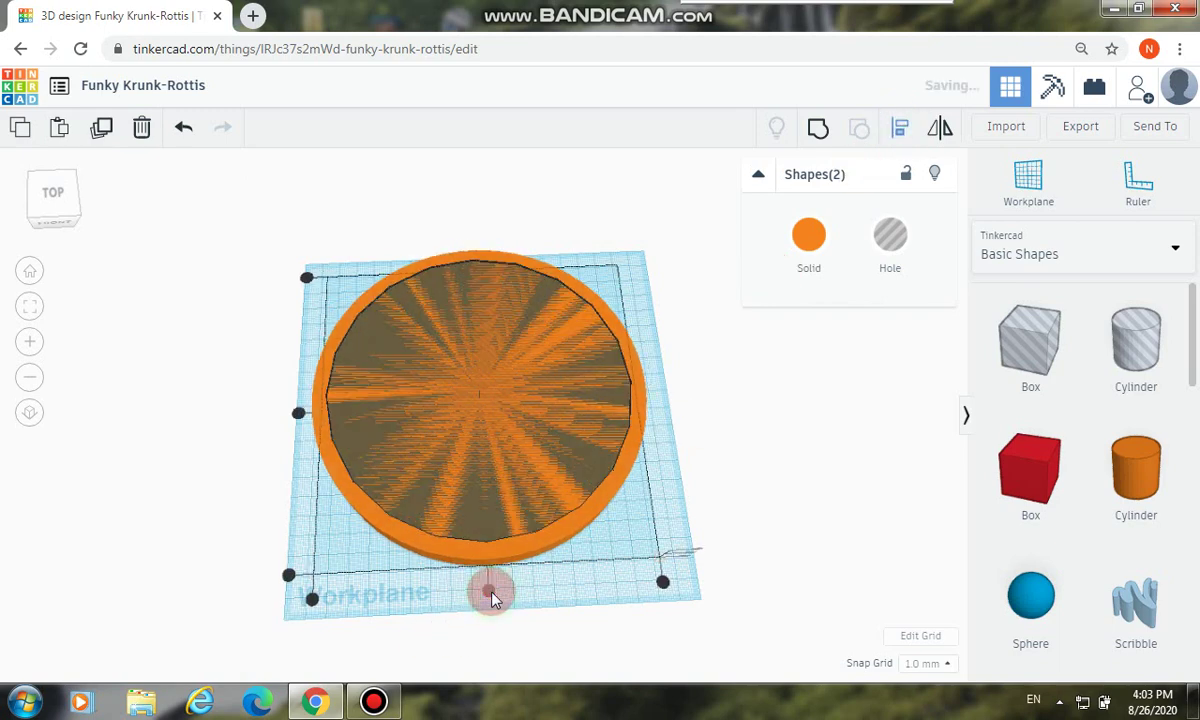
click(299, 414)
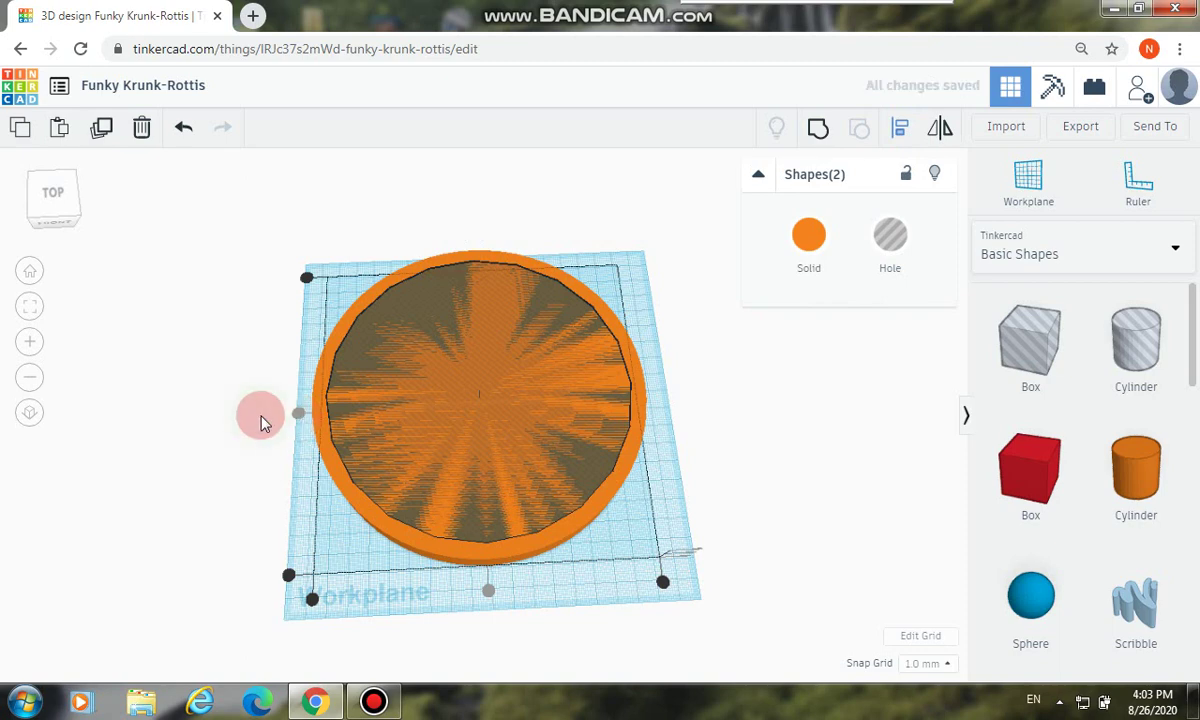
click(262, 422)
Smooth the cylinder hole by setting its sides to 64 and its segments to 10
click(568, 480)
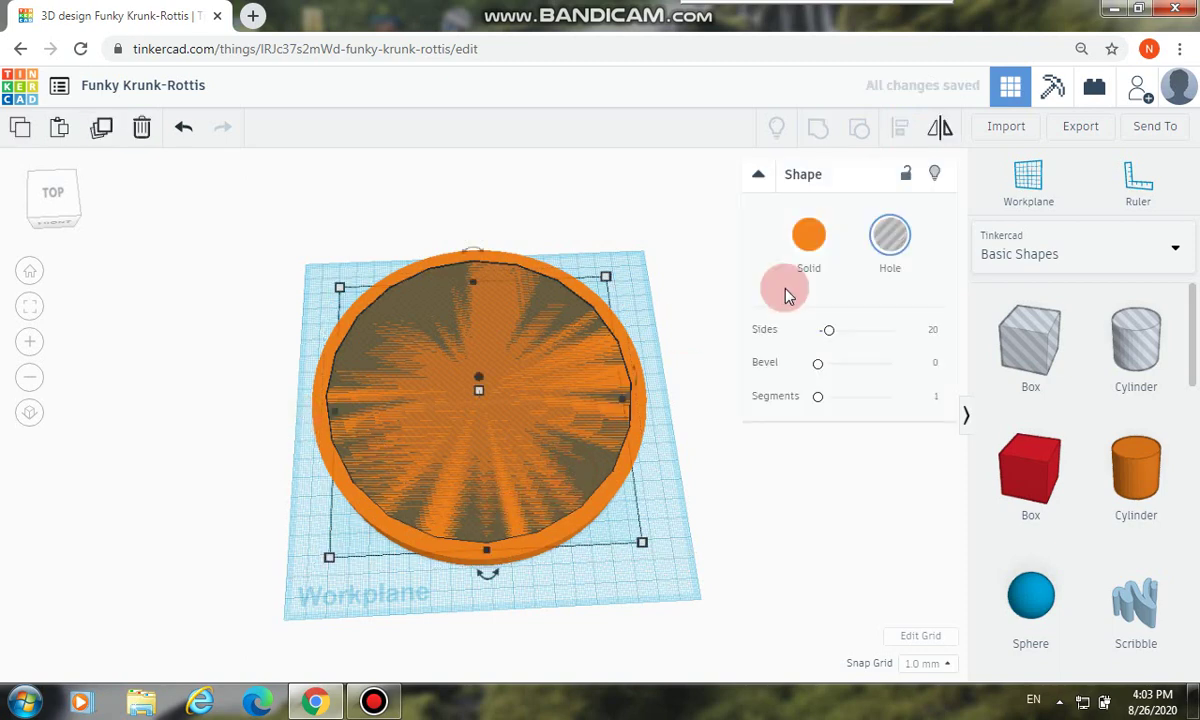
drag(832, 338, 937, 342)
drag(817, 396, 940, 416)
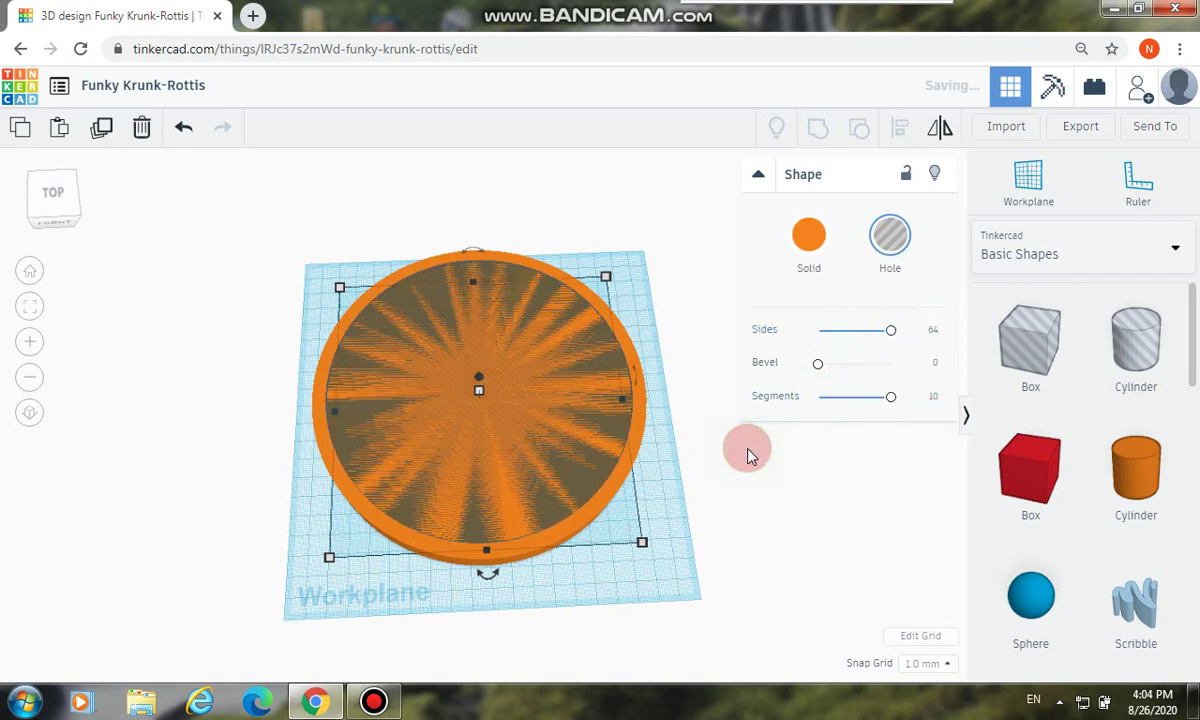
click(750, 455)
Raise the cylinder hole 5 mm above the workplane so that the disc keeps a solid floor
right_drag(750, 455, 562, 388)
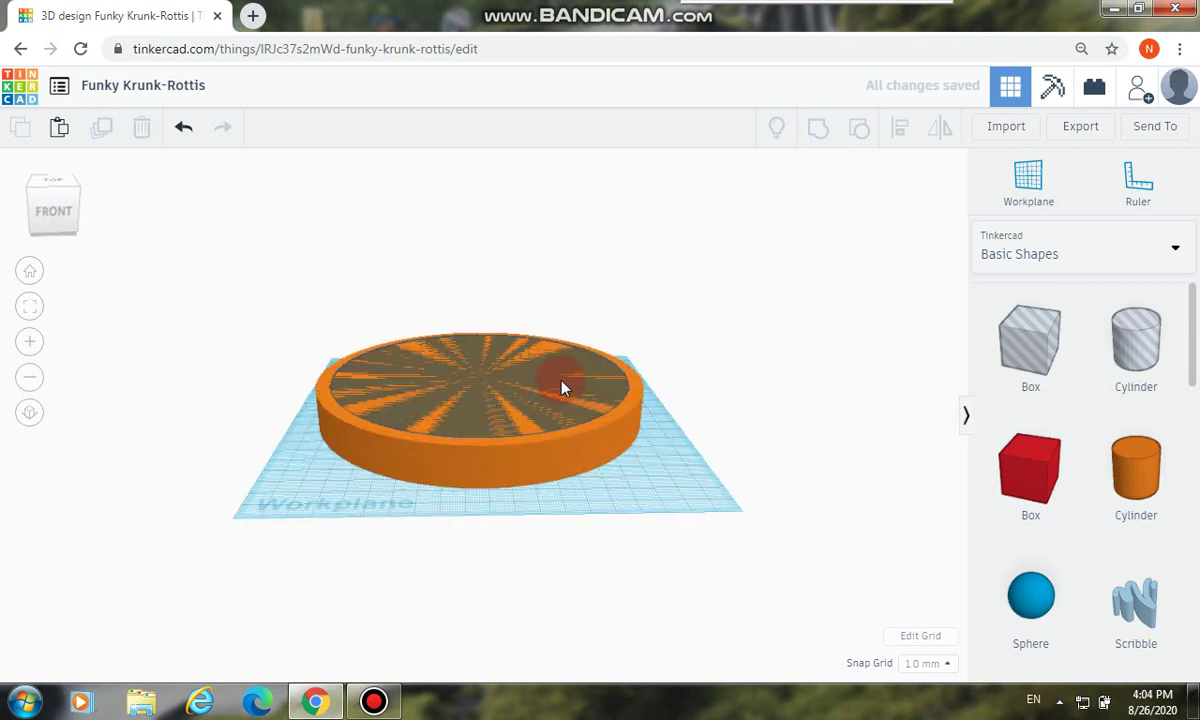
click(562, 386)
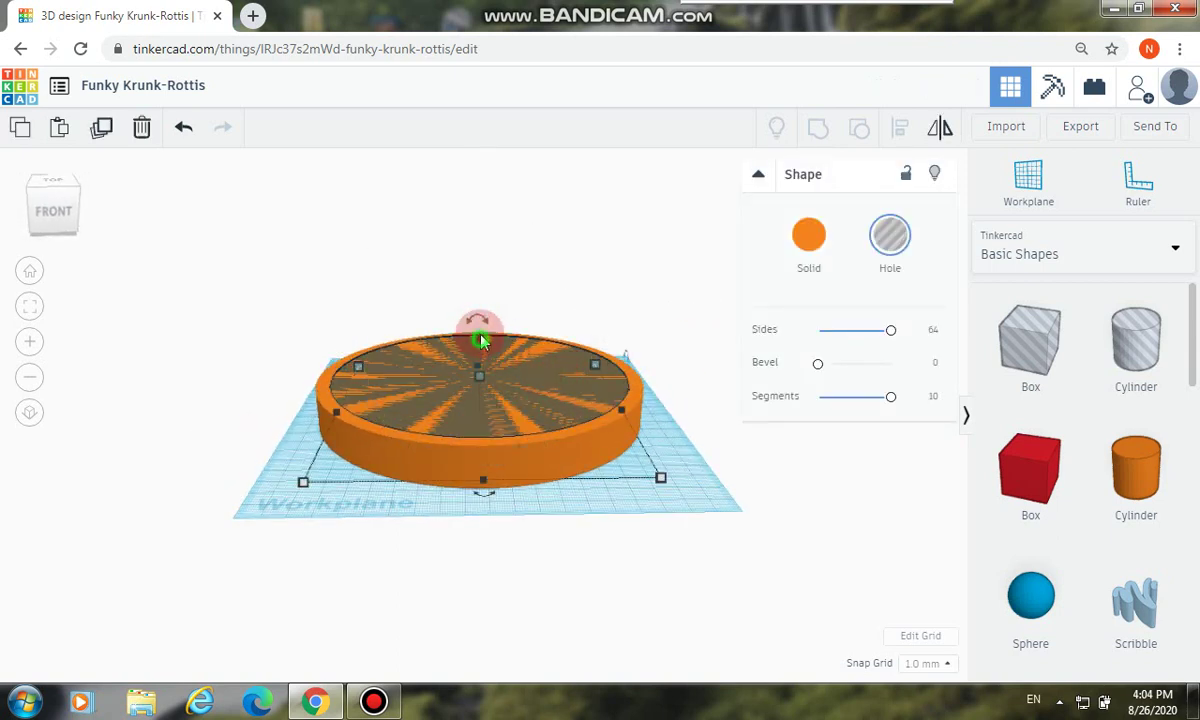
drag(480, 344, 481, 338)
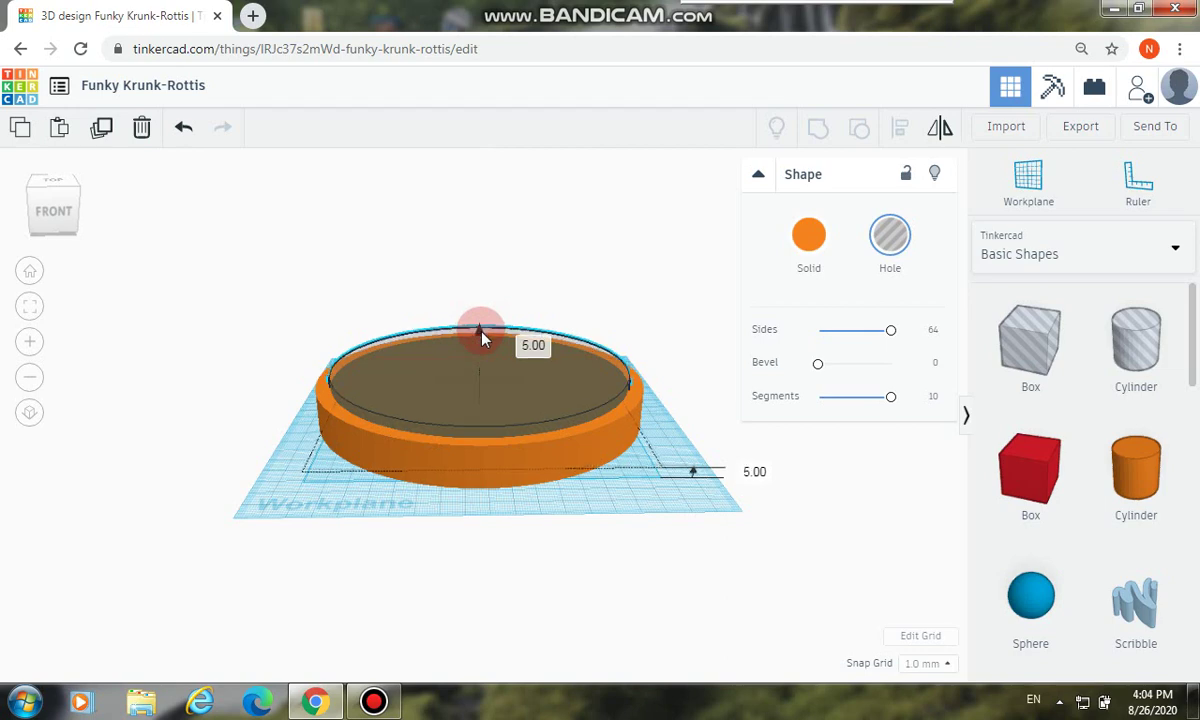
click(650, 367)
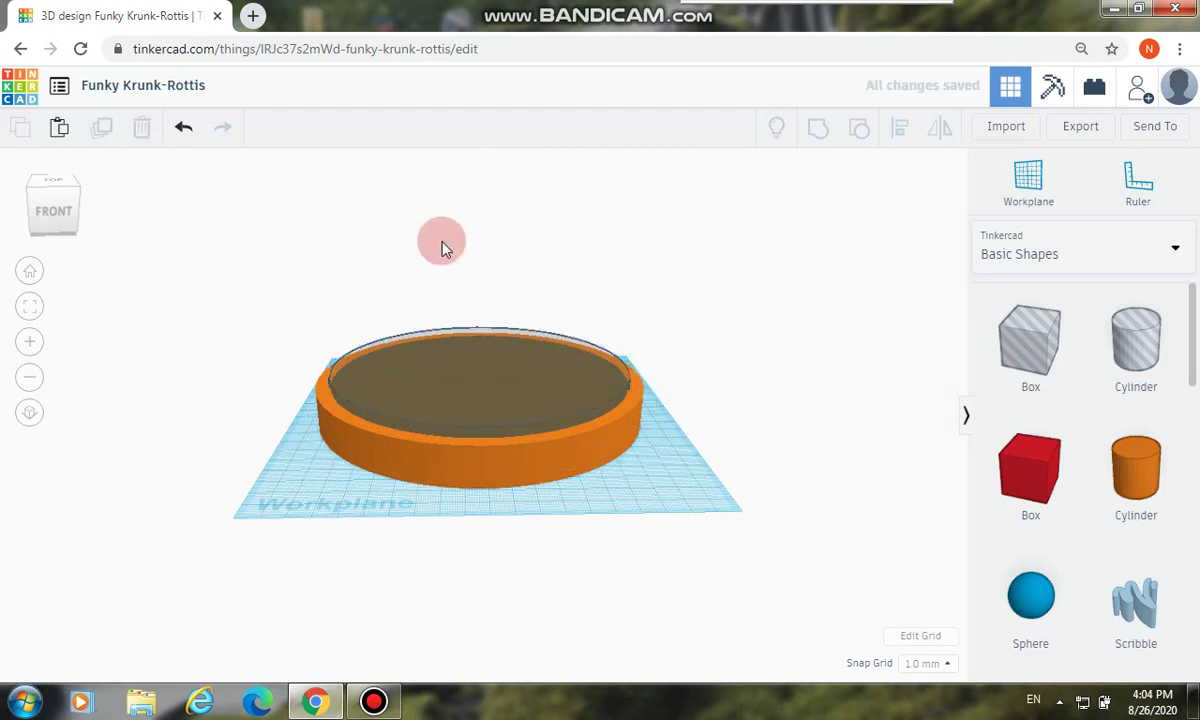
Group the orange disc with the raised cylinder hole to cut a round recess into the disc
right_drag(697, 427, 285, 226)
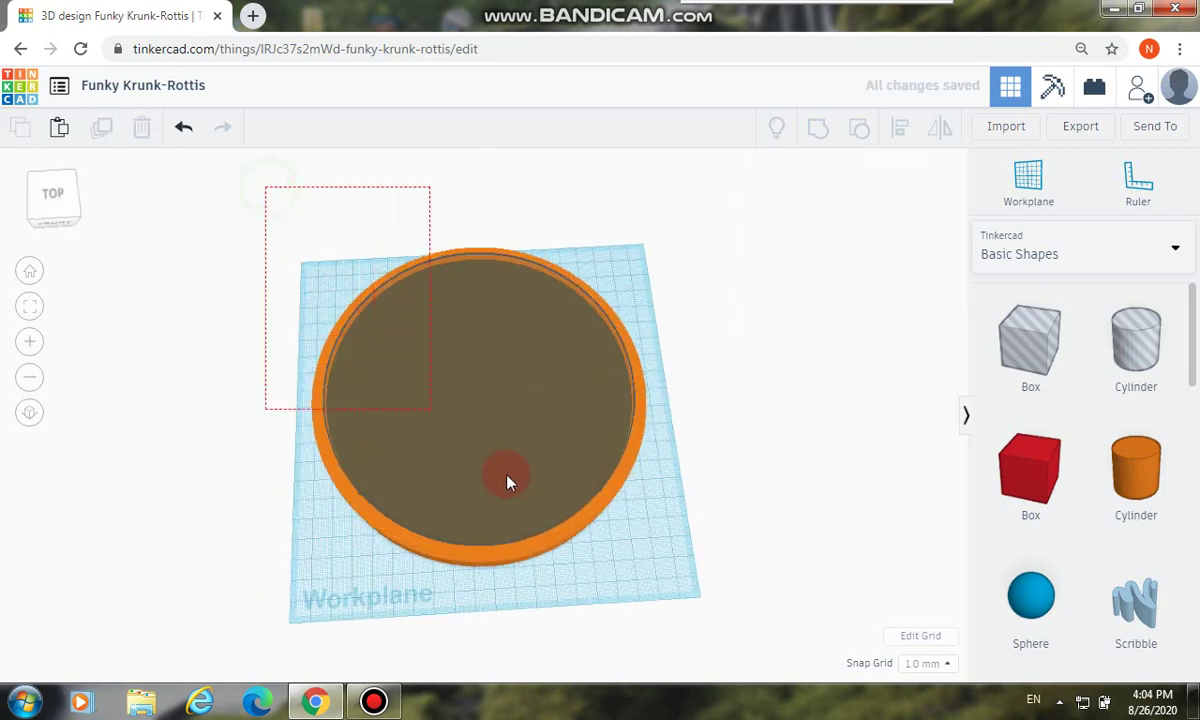
drag(507, 483, 725, 553)
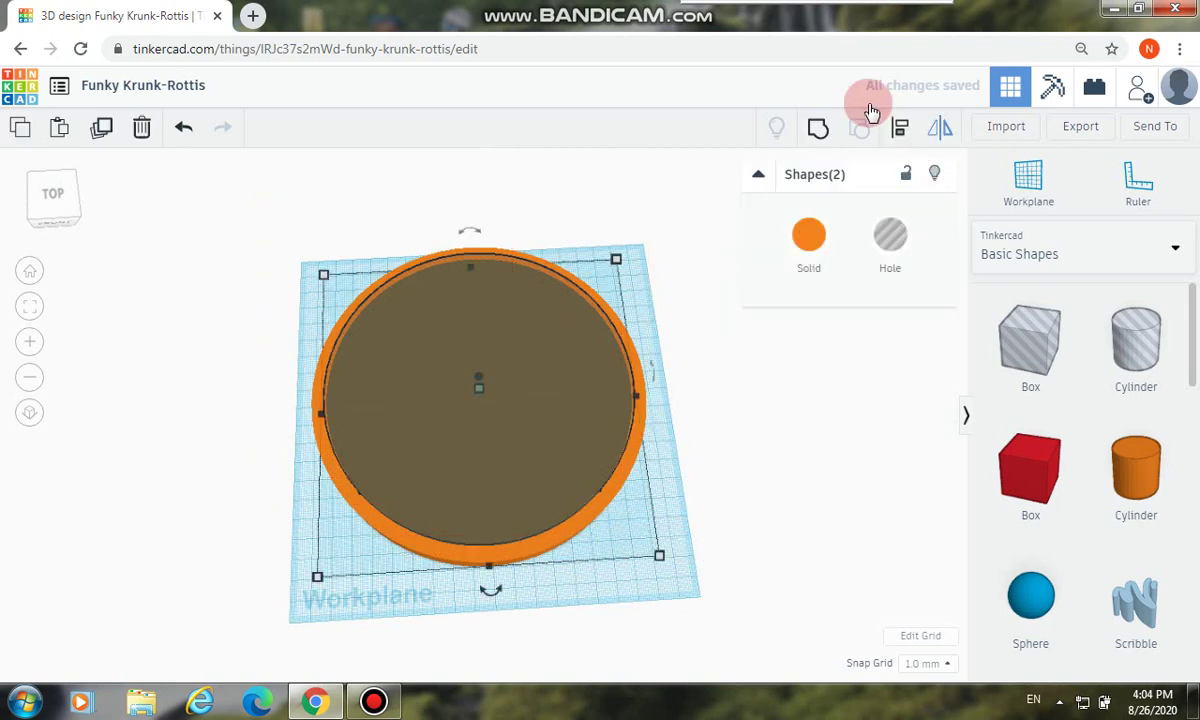
click(815, 133)
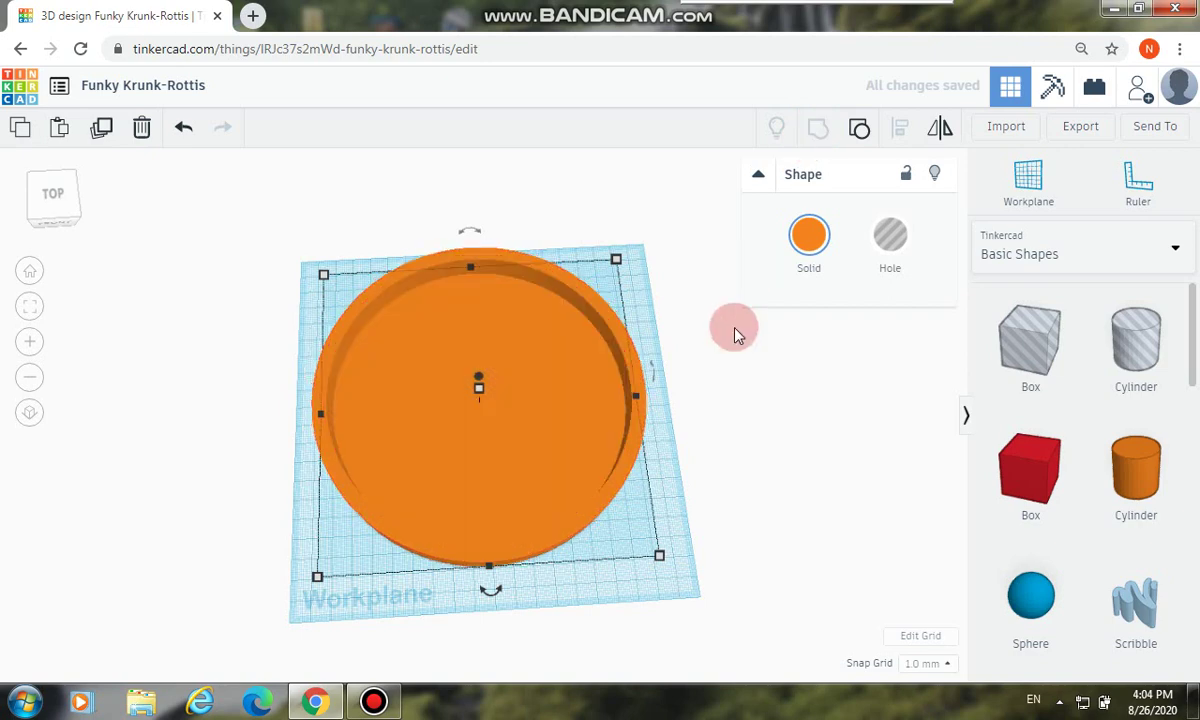
click(734, 330)
Browse the Text and numbers shape collection to its second page, where the digits are
click(739, 407)
right_drag(628, 445, 734, 522)
click(1155, 246)
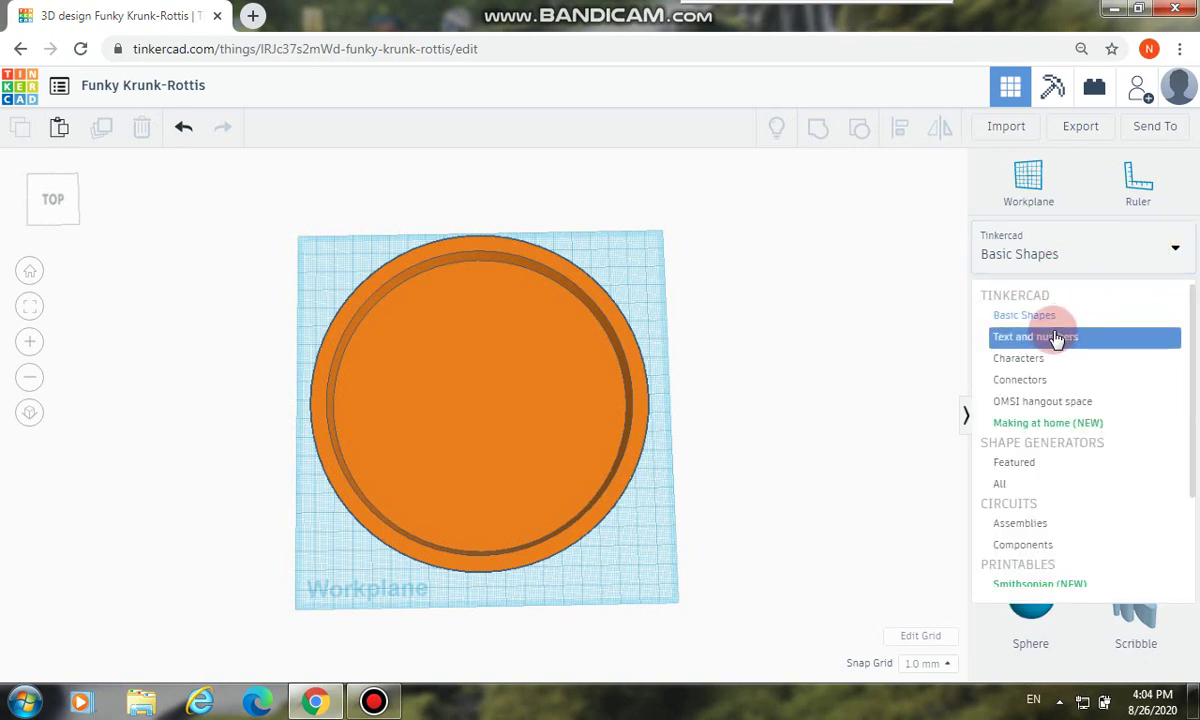
click(1055, 340)
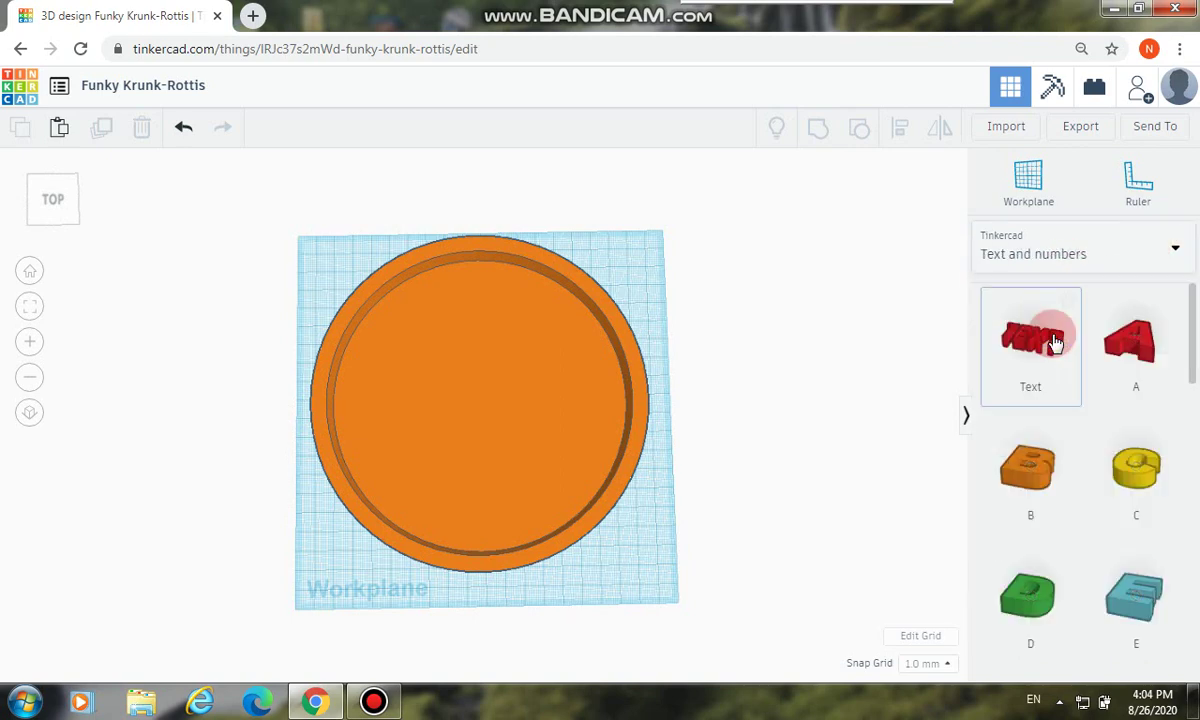
drag(1195, 342, 1196, 665)
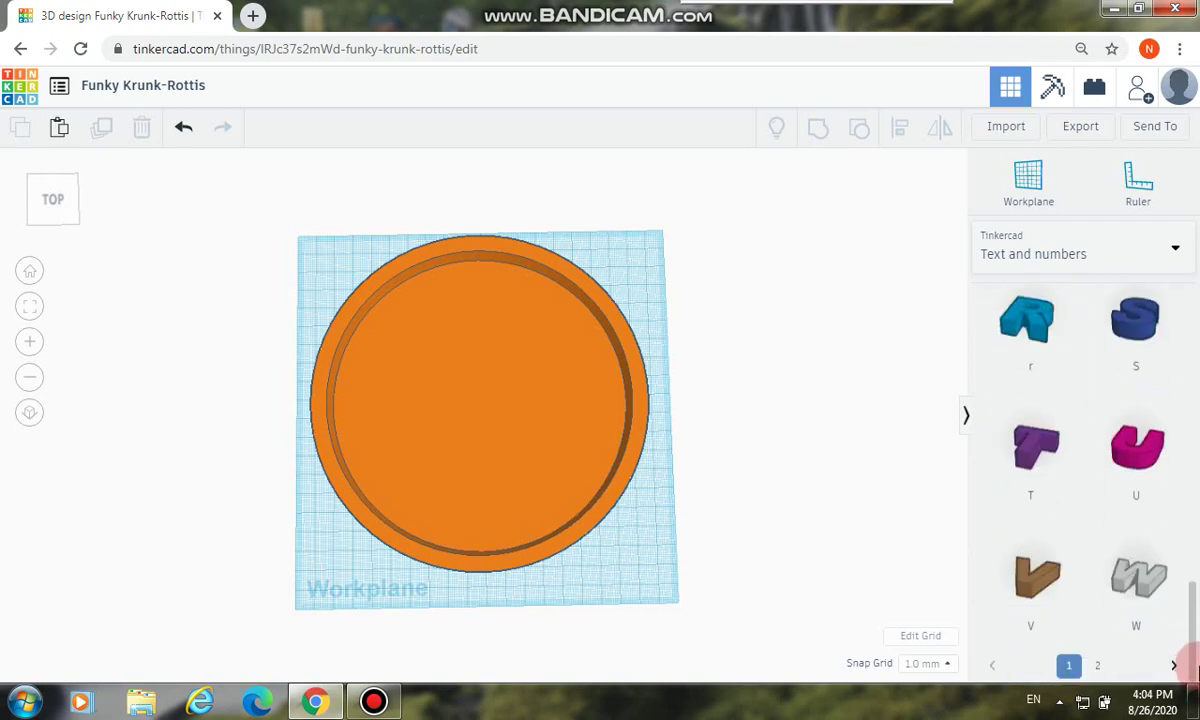
click(1100, 667)
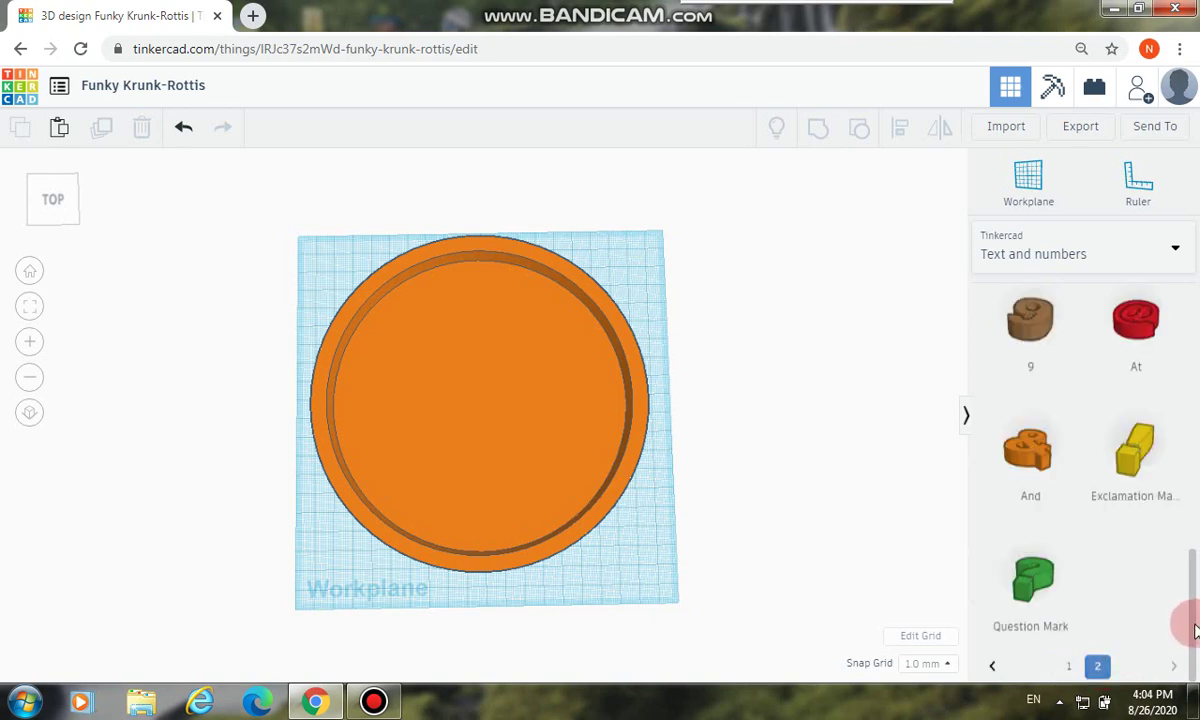
drag(1195, 630, 1195, 396)
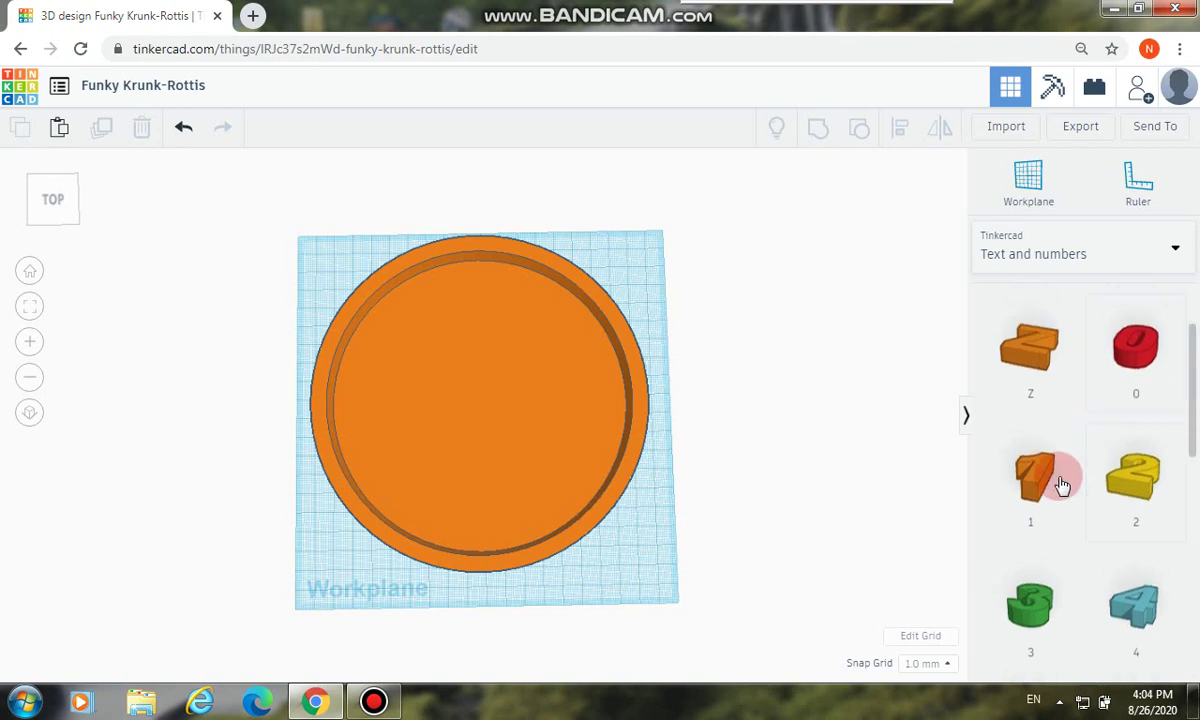
Place the number 1 shape inside the disc's recess at the 12 o'clock position
drag(1062, 485, 510, 380)
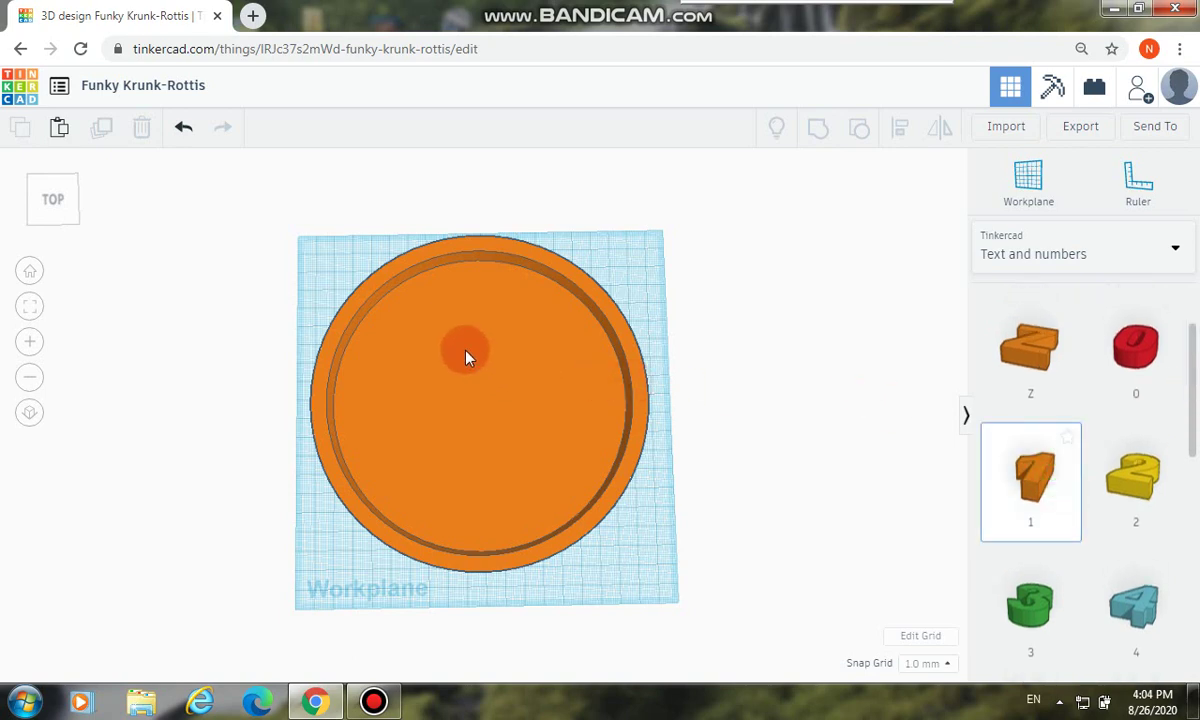
drag(470, 315, 481, 333)
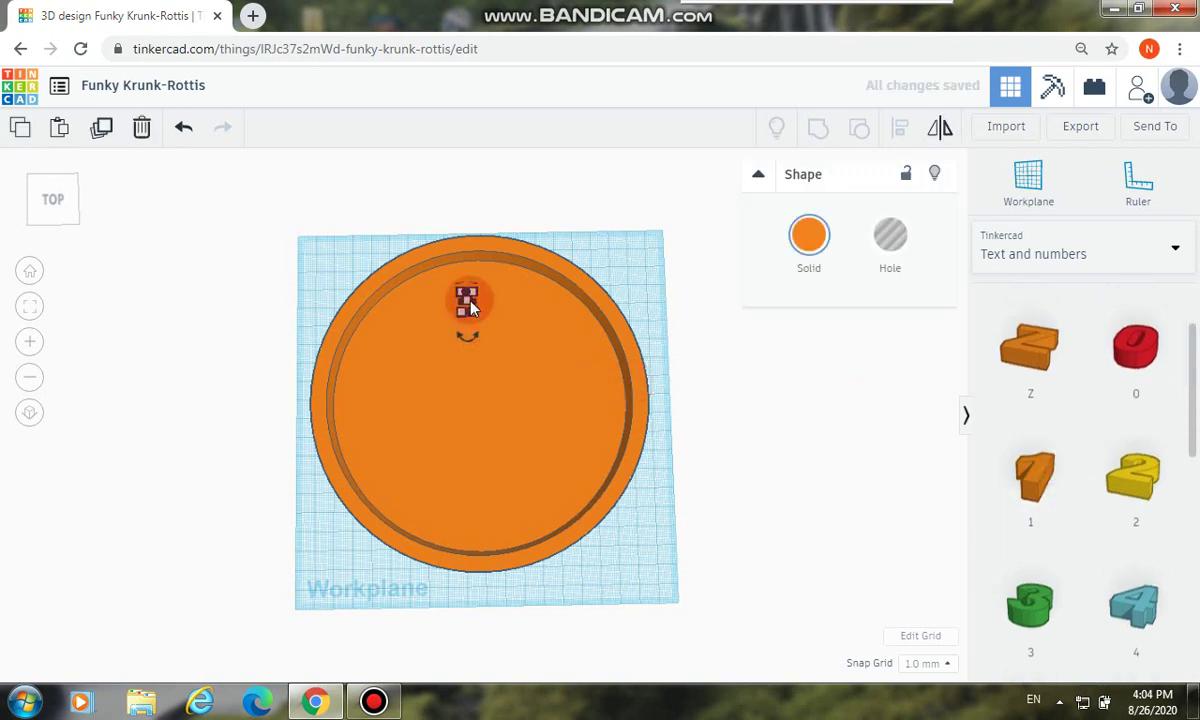
drag(467, 288, 466, 289)
Raise the number 1 above the recess floor and set its height to 5 mm
right_drag(552, 333, 522, 308)
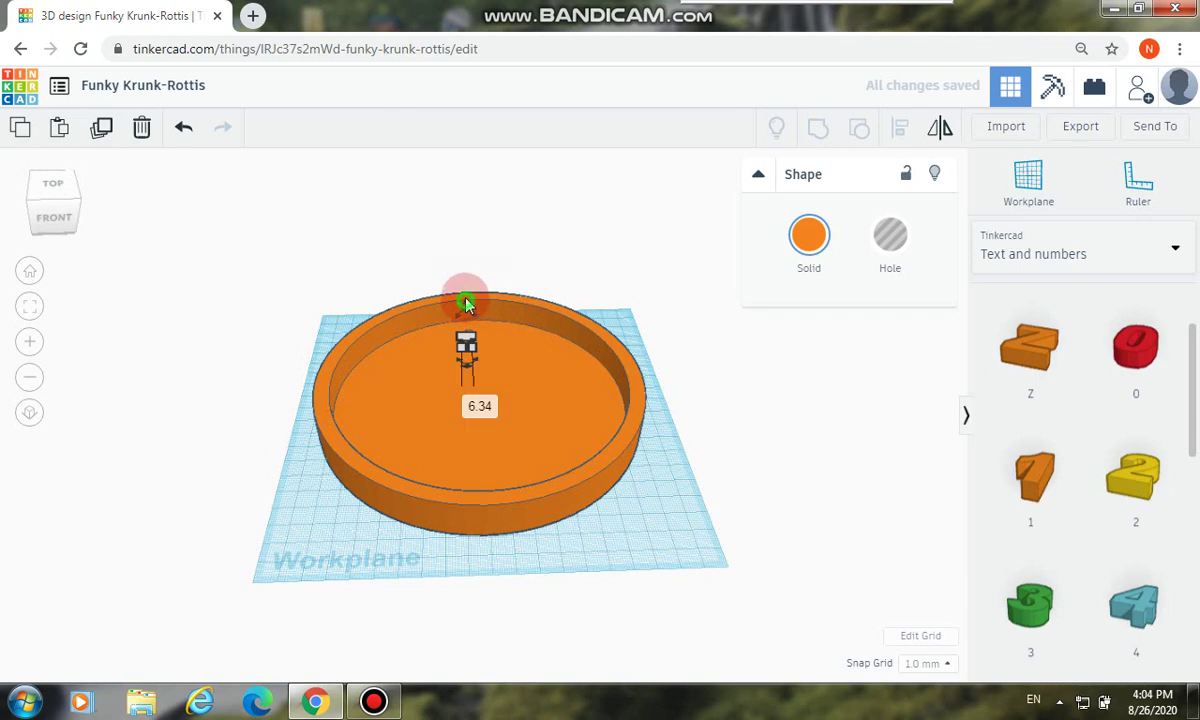
click(519, 308)
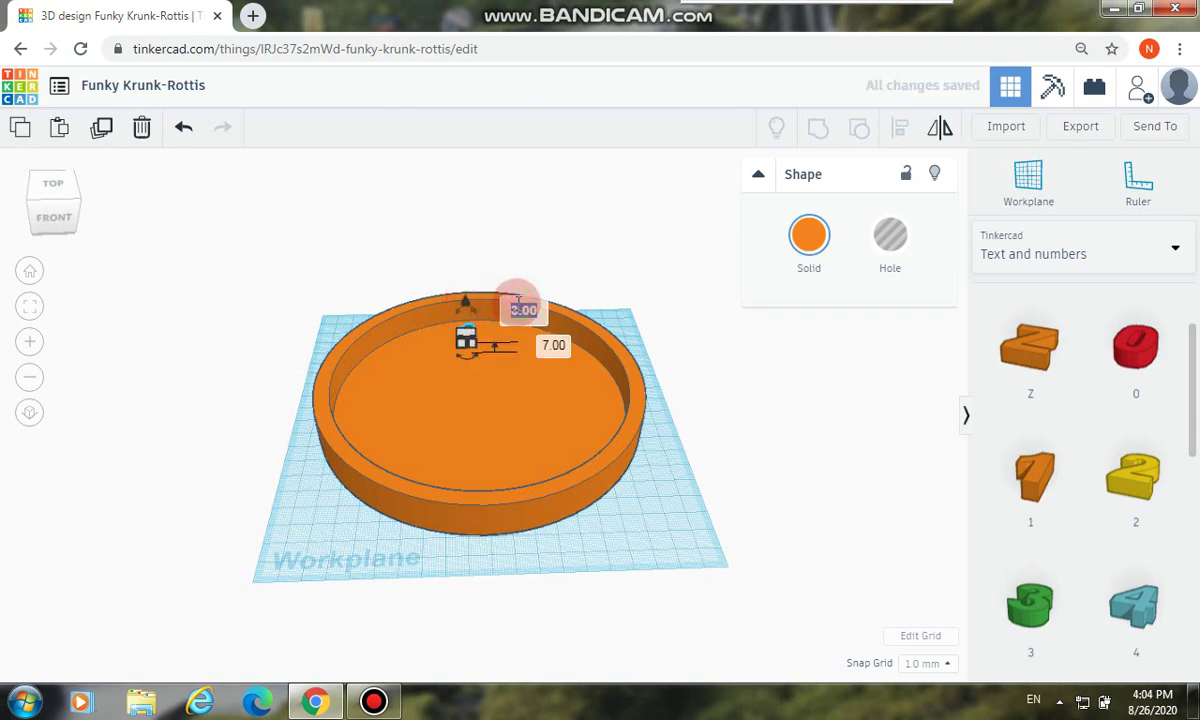
click(551, 344)
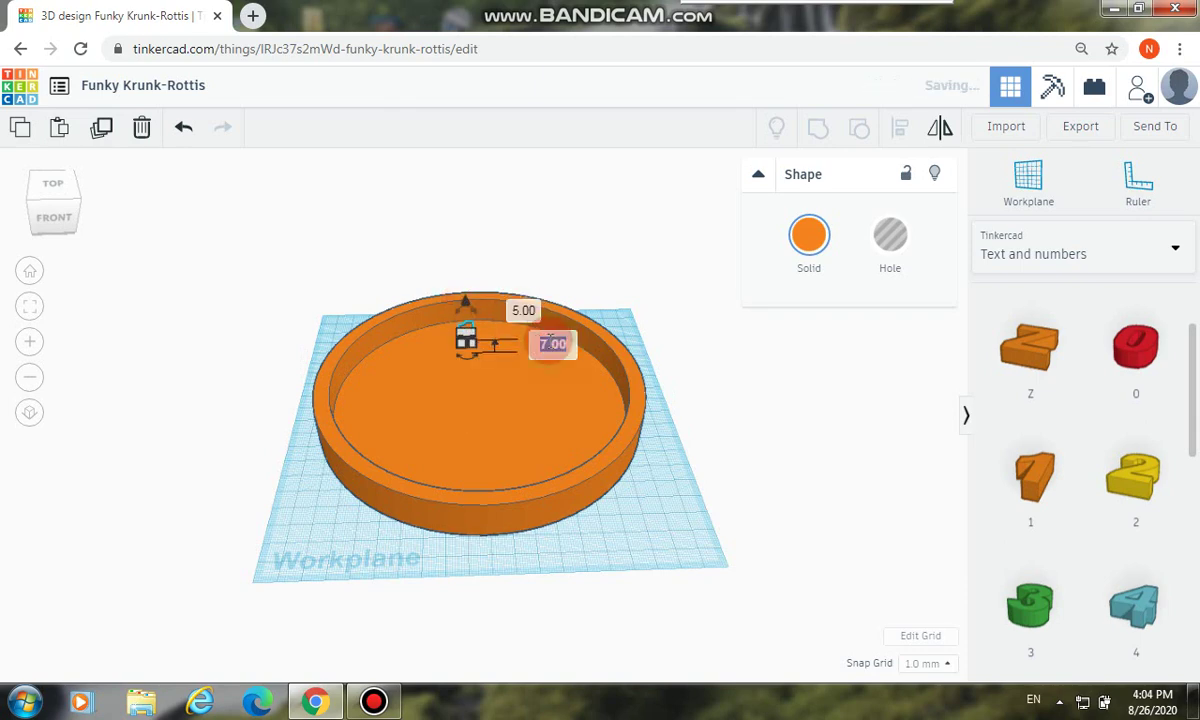
click(822, 416)
right_drag(688, 398, 701, 439)
click(700, 440)
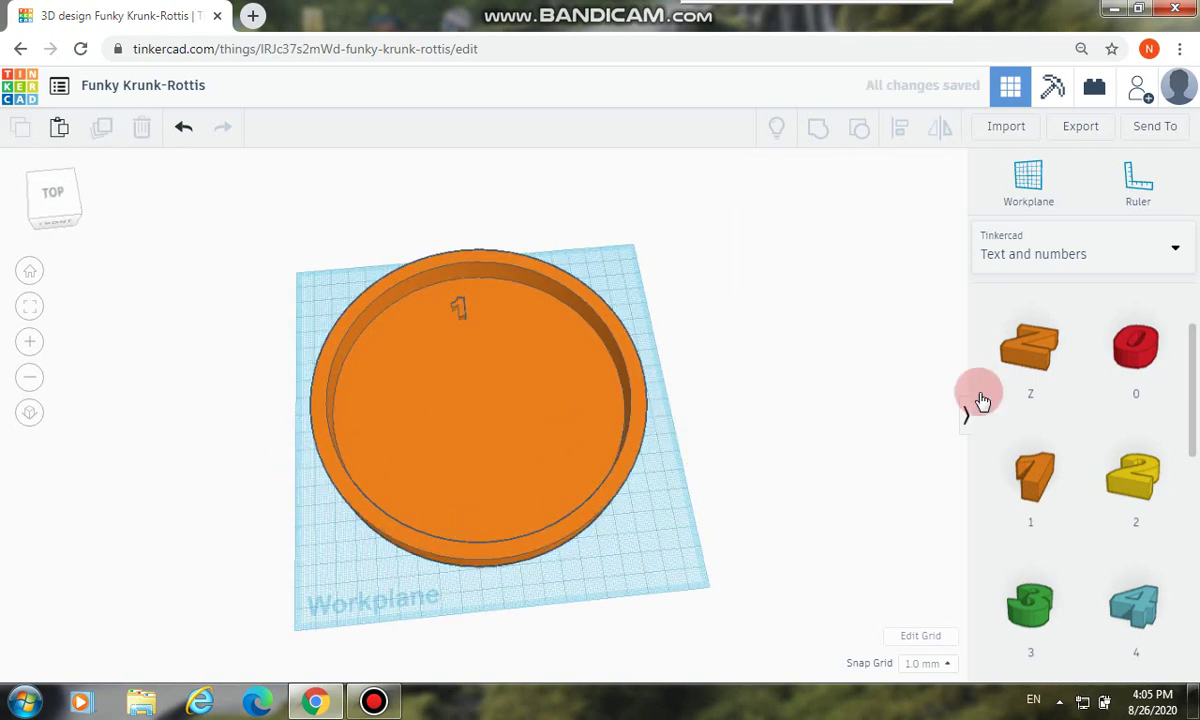
Place the number 2 shape directly beside the 1 and set both its height and its elevation to 5 mm
click(1112, 477)
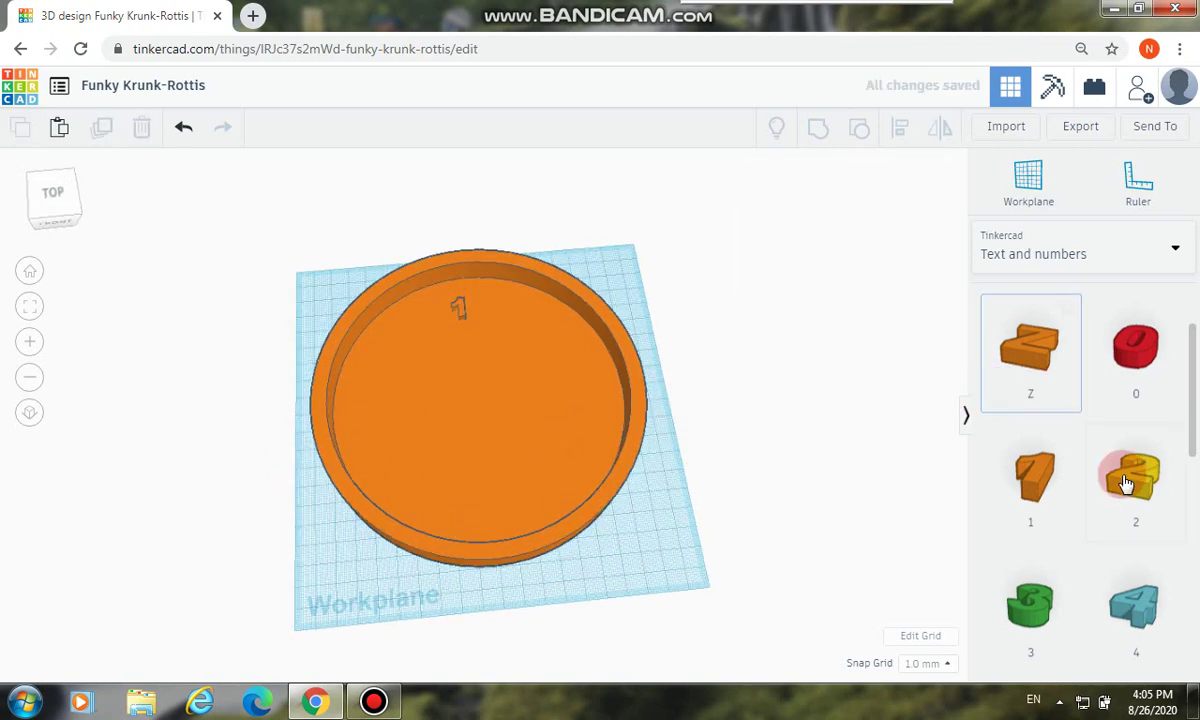
click(480, 312)
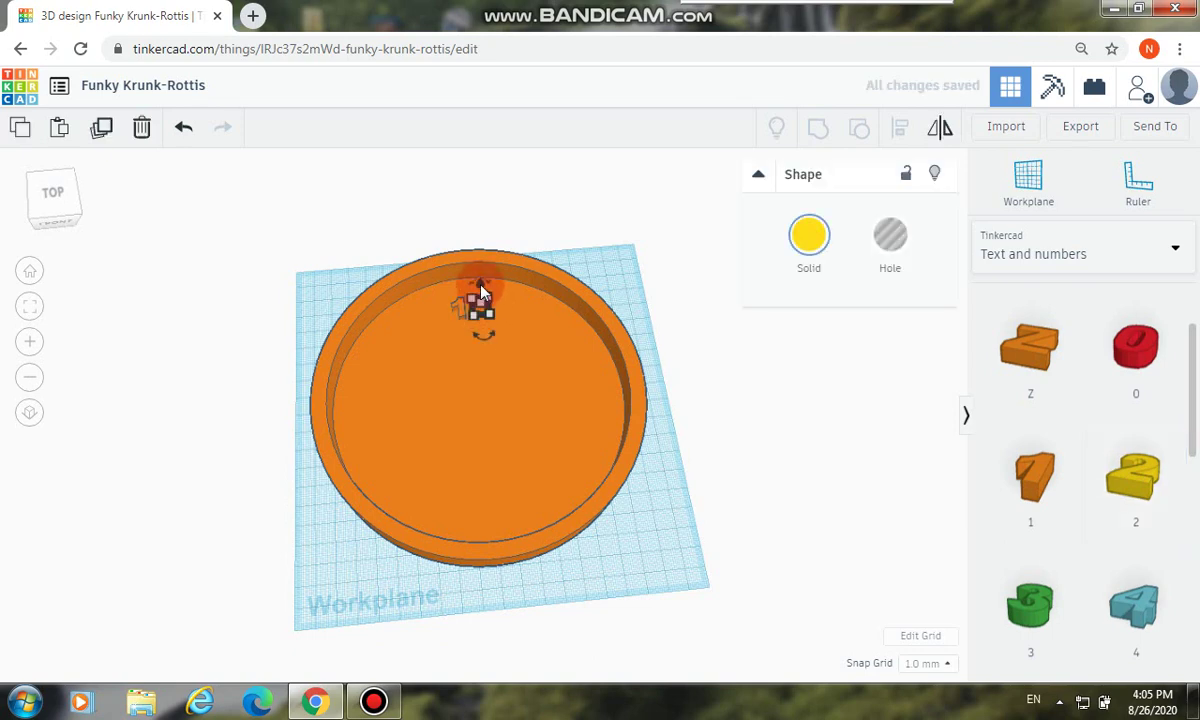
mouse_move(481, 288)
click(545, 284)
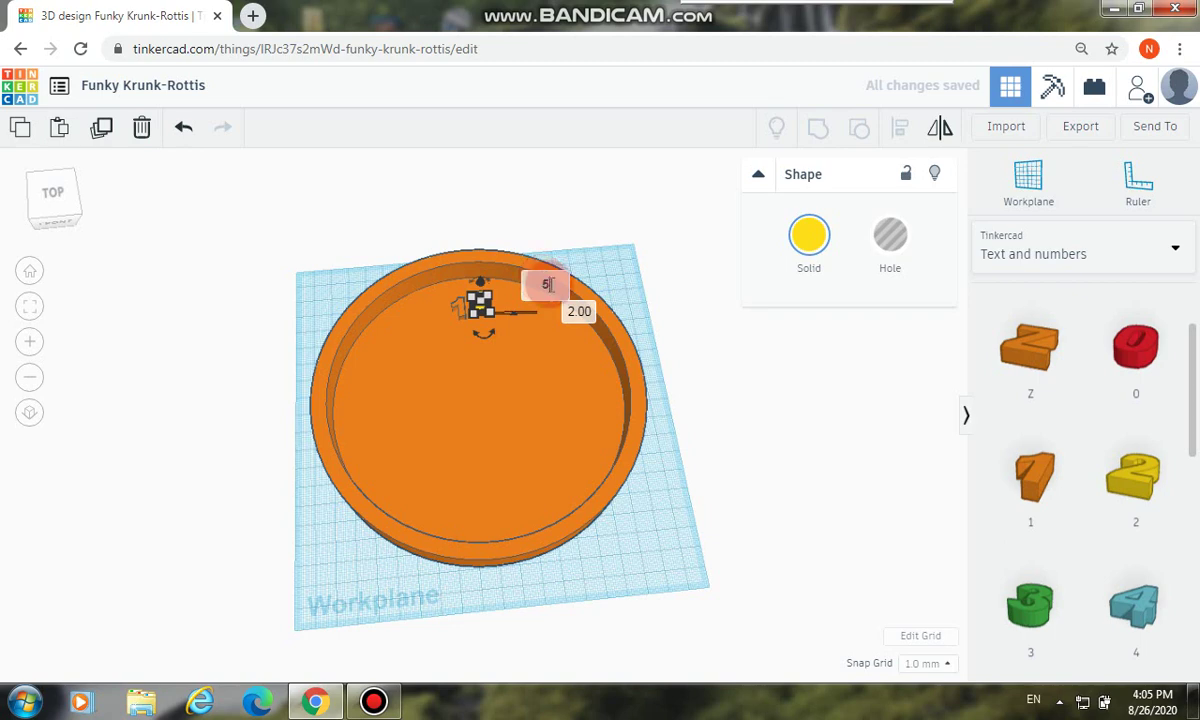
text(5)
click(577, 309)
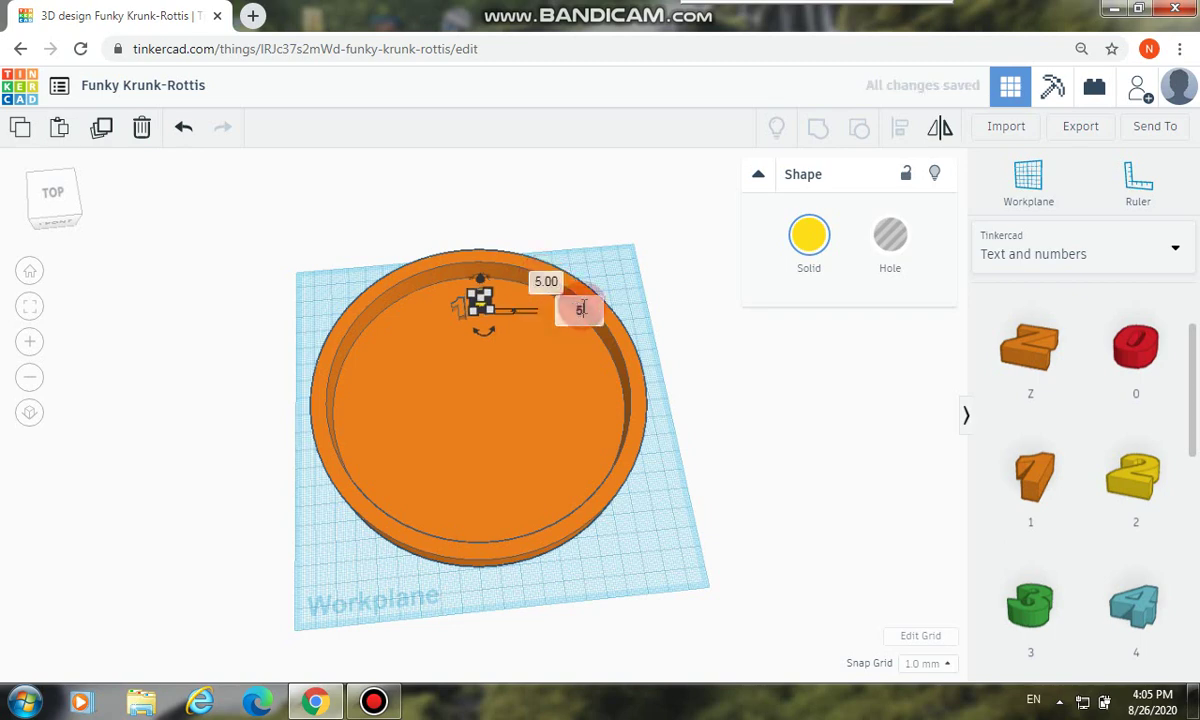
key(Return)
Move the numbers 2 and 1 closer to the rim so that they line up as a 12
right_drag(651, 283, 557, 321)
click(483, 288)
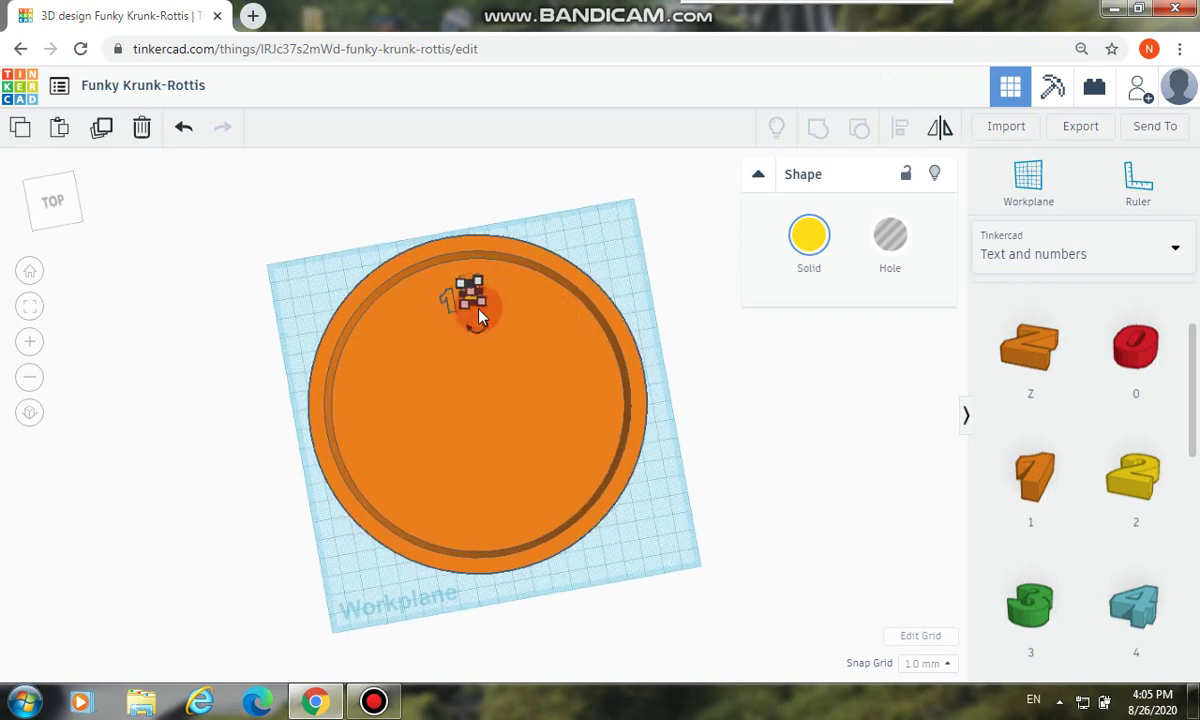
right_drag(667, 290, 651, 316)
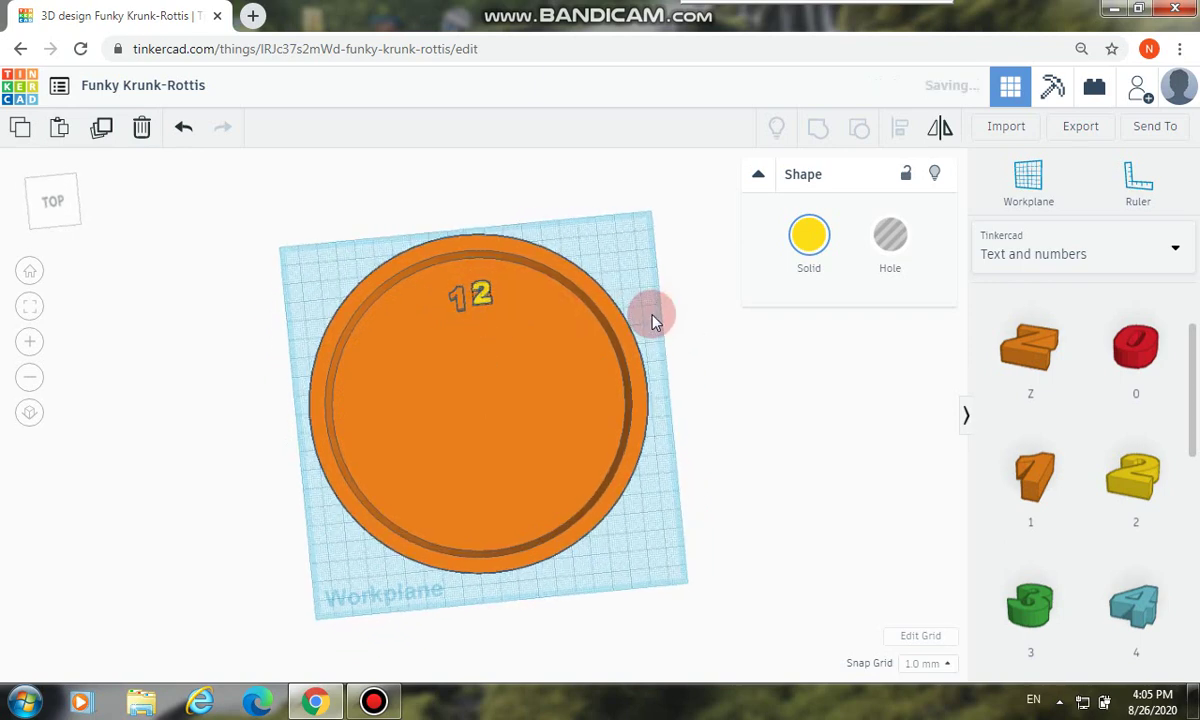
click(482, 289)
key(Up)
key(Up)
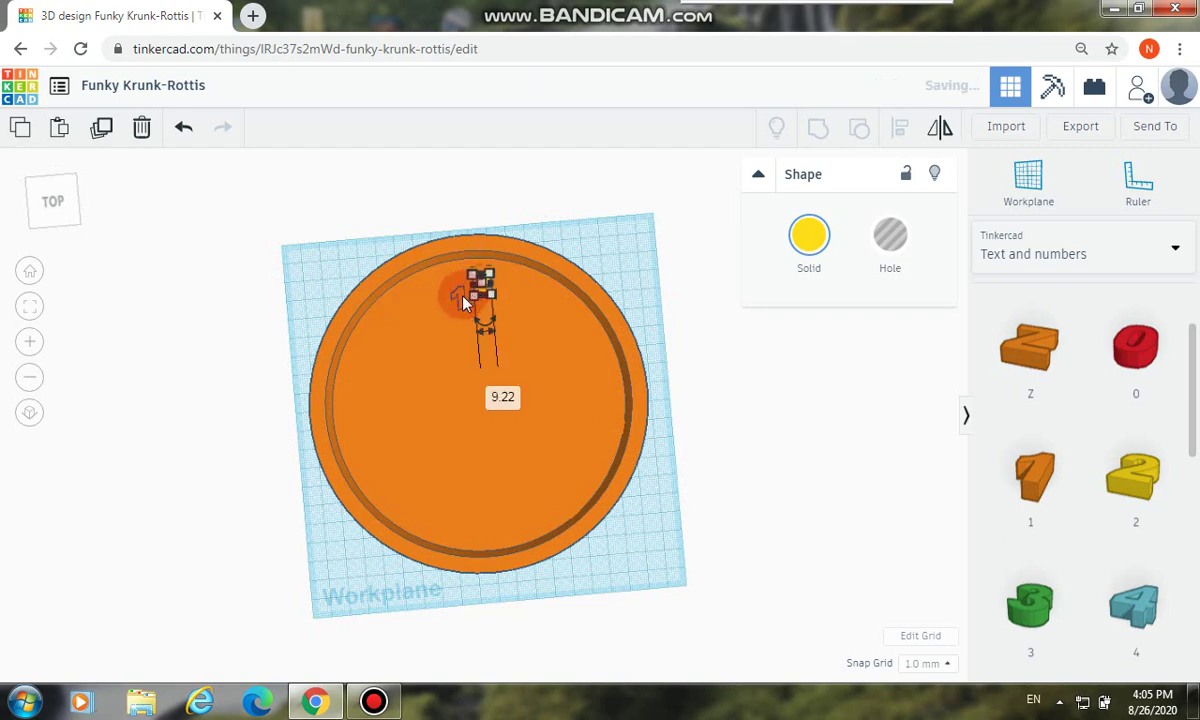
click(460, 302)
click(460, 302)
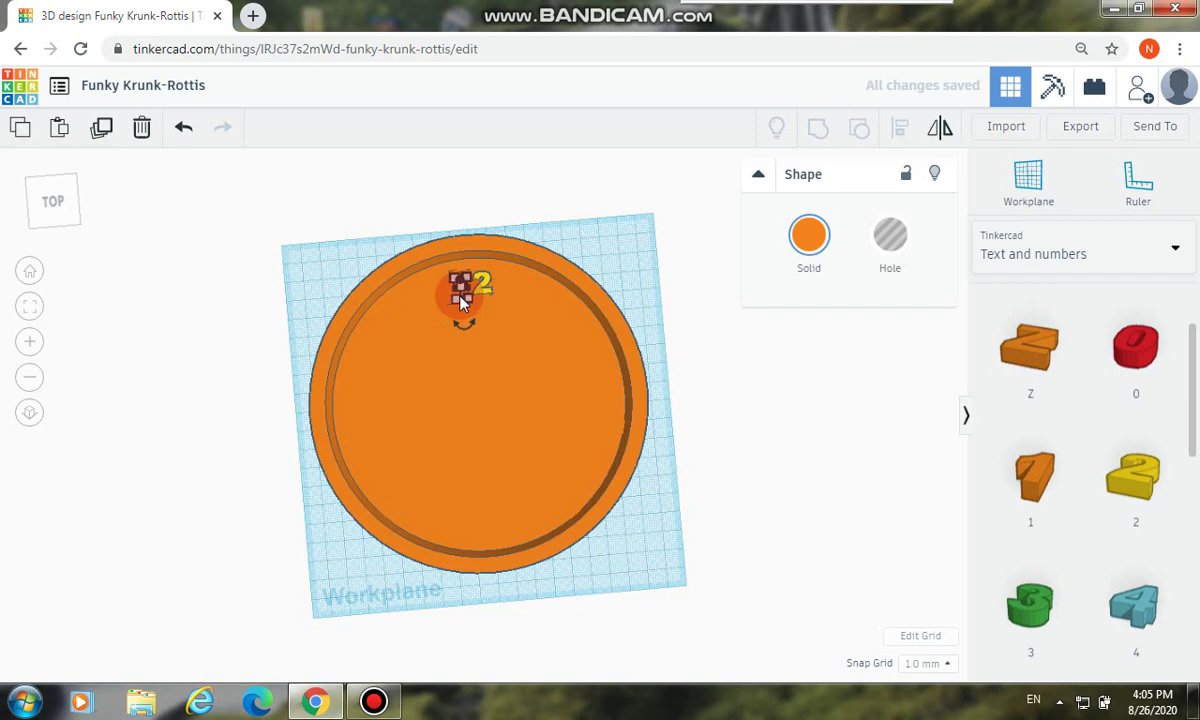
click(601, 258)
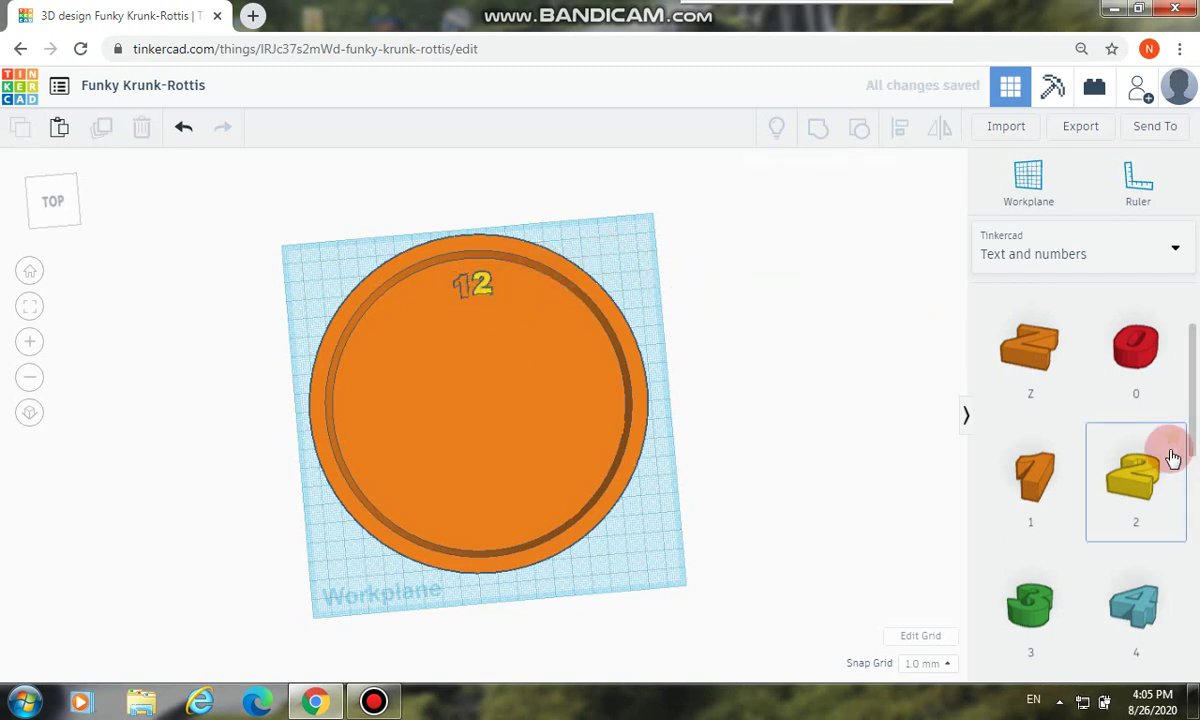
Place the number 3 shape at the 3 o'clock position, with a height of 5 mm and an elevation of 8 mm
drag(1045, 600, 597, 420)
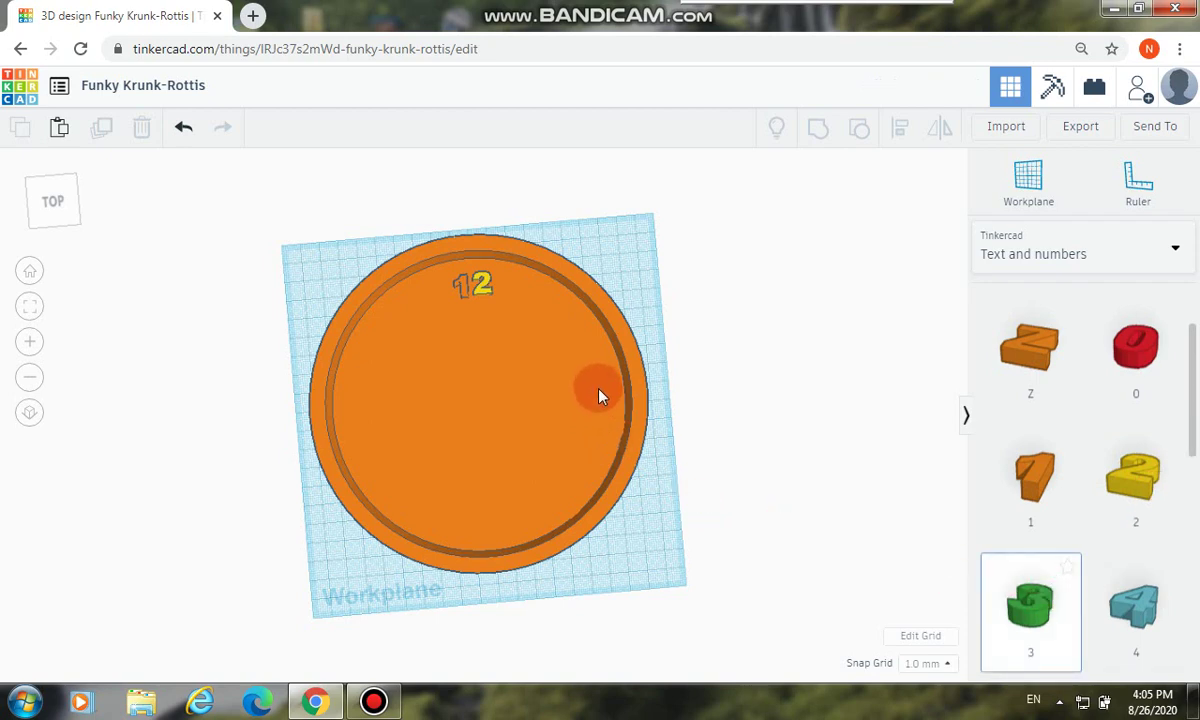
click(600, 396)
drag(603, 393, 621, 450)
click(620, 444)
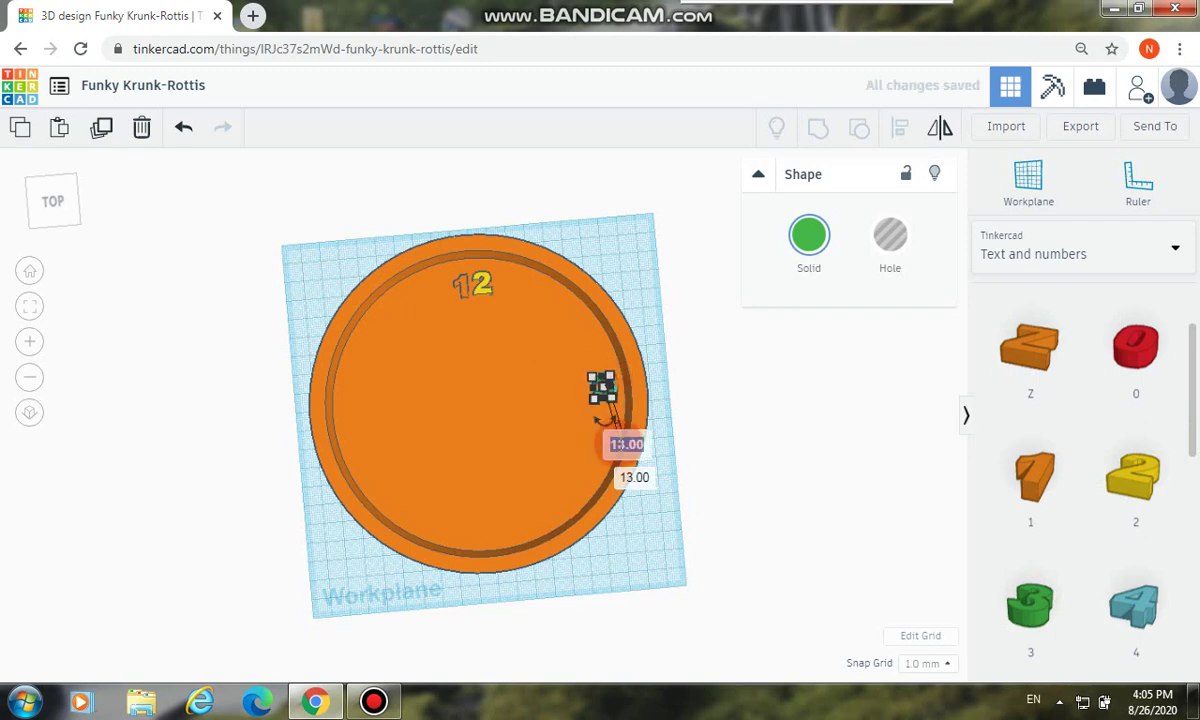
text(5)
click(641, 476)
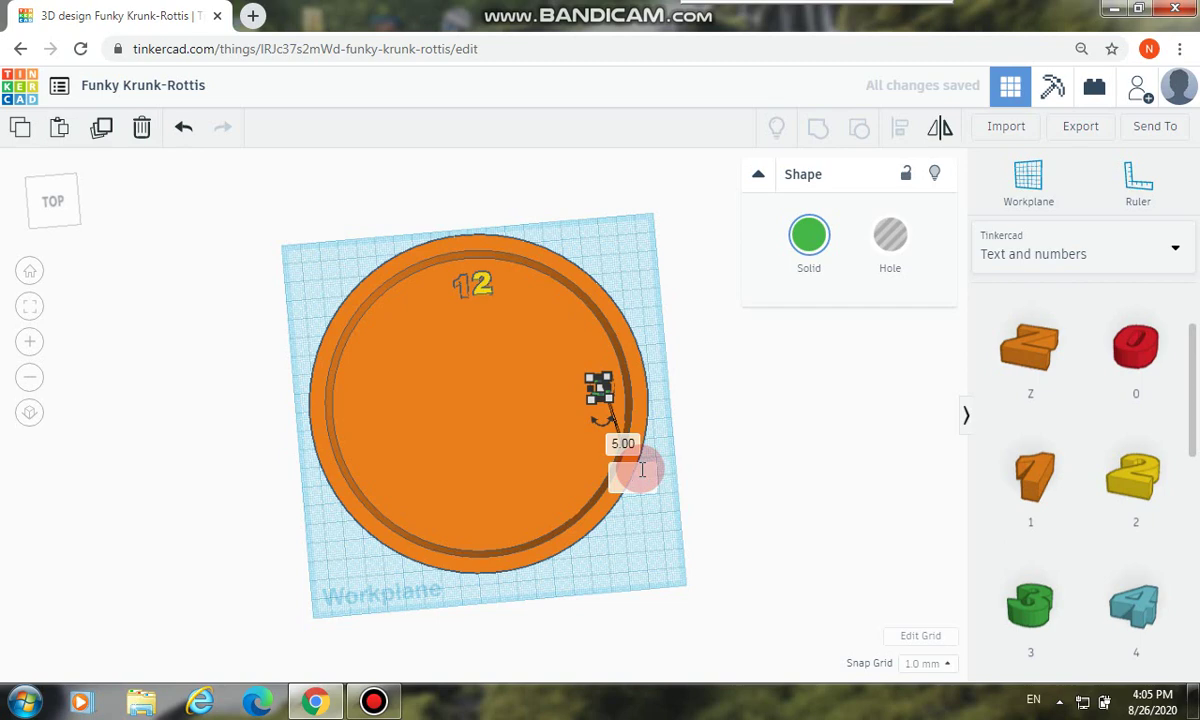
text(8)
Fine-tune the position of the number 3 beside the rim at 3 o'clock
right_drag(667, 439, 601, 391)
click(660, 395)
click(601, 392)
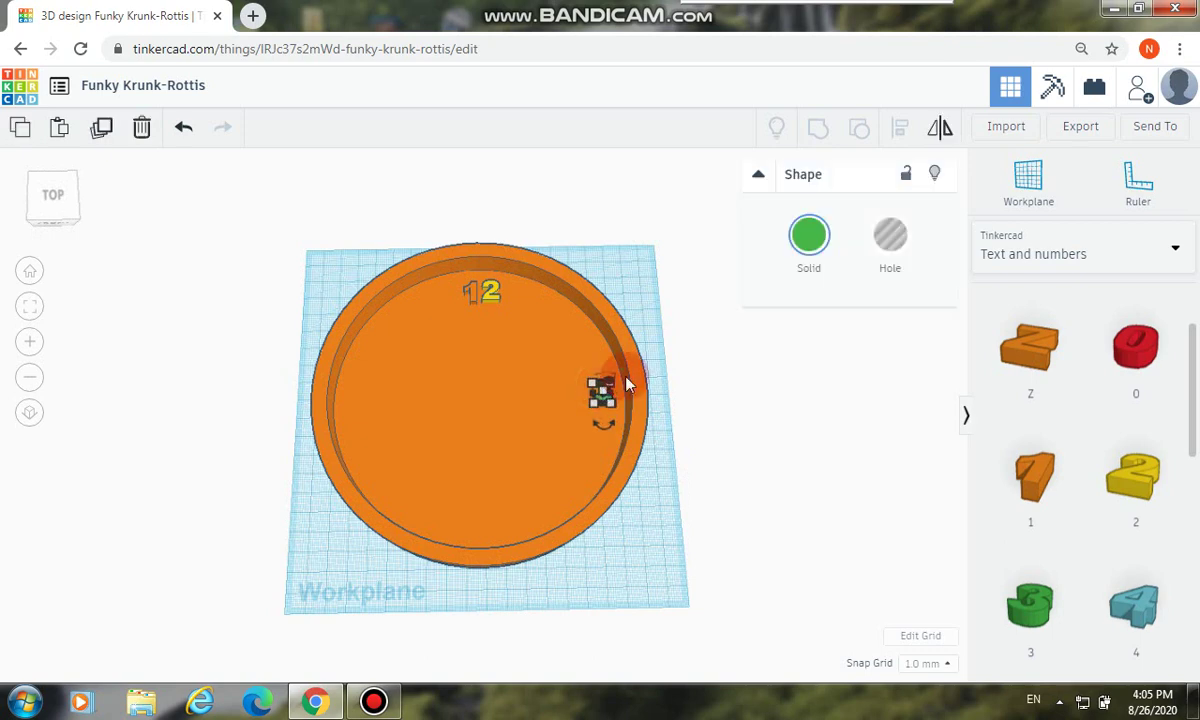
right_drag(674, 379, 666, 429)
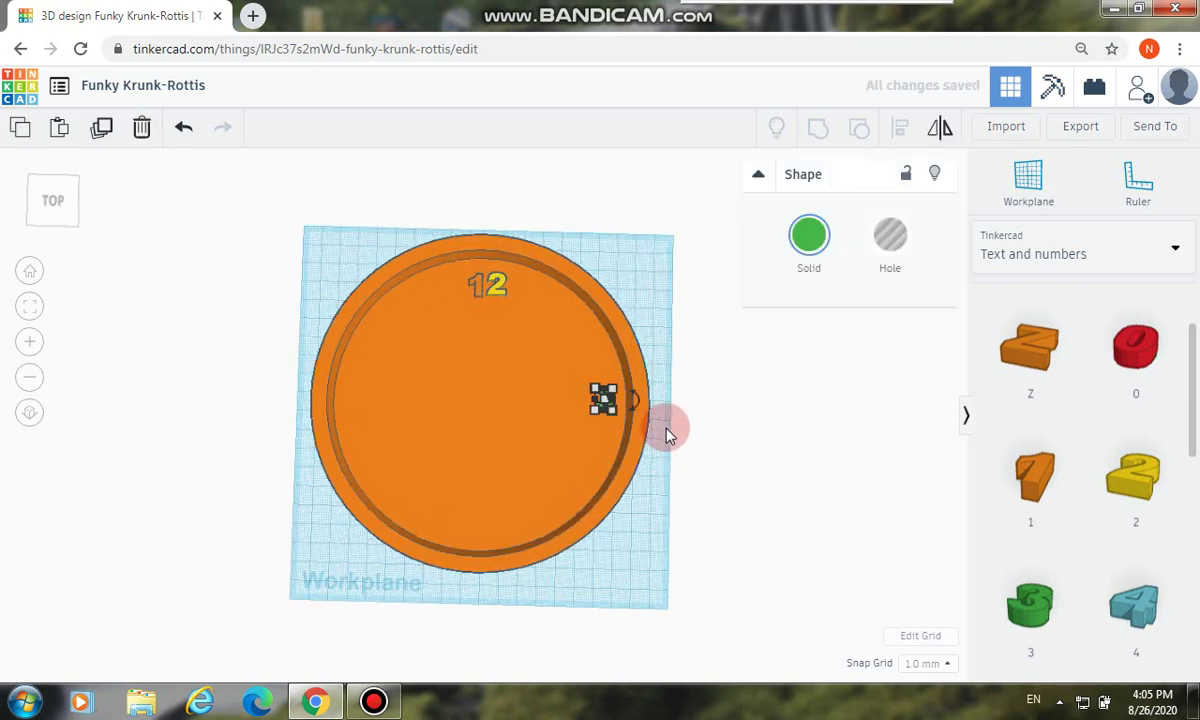
key(Right)
key(Left)
Place the number 6 shape at the 6 o'clock position and set both its height and its elevation to 5 mm
drag(1188, 423, 1187, 549)
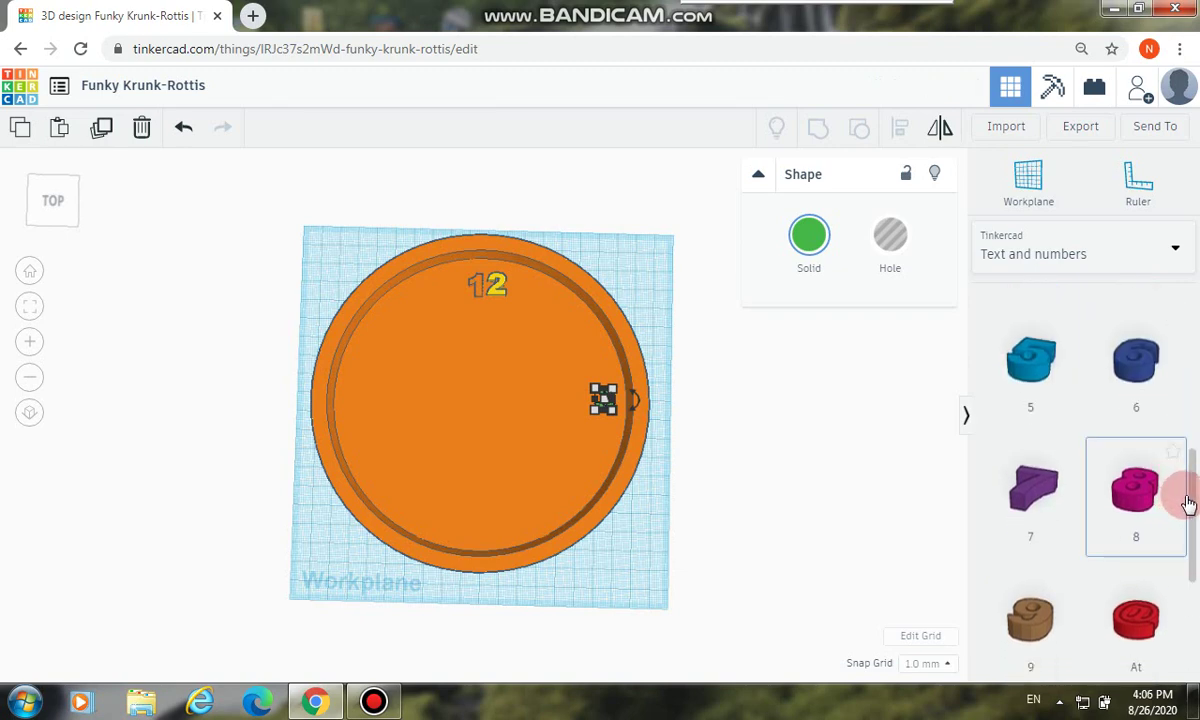
drag(1146, 357, 478, 540)
click(429, 531)
click(428, 530)
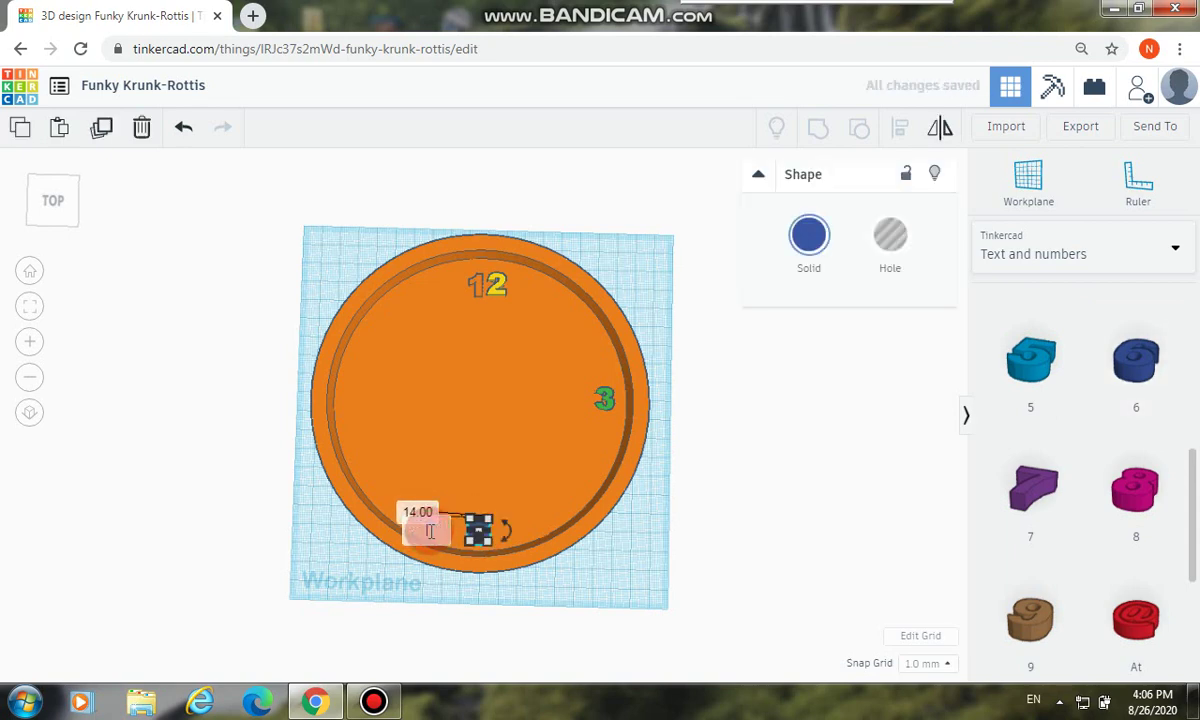
text(5)
click(419, 510)
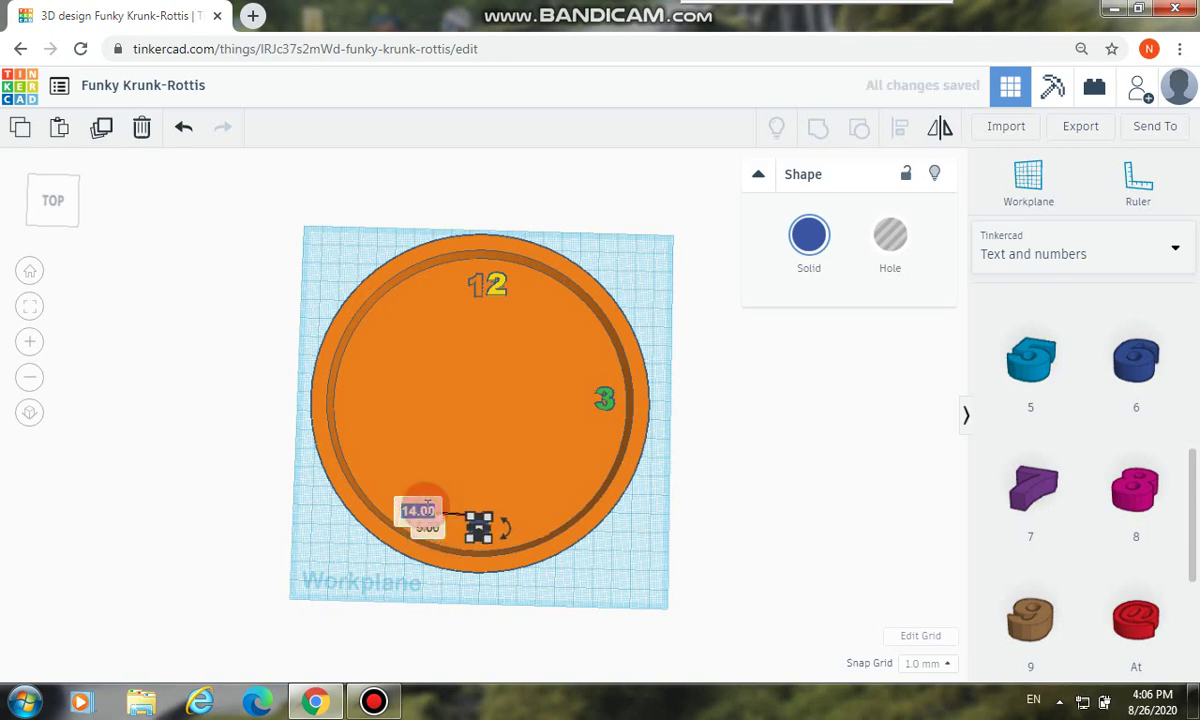
text(5)
click(559, 490)
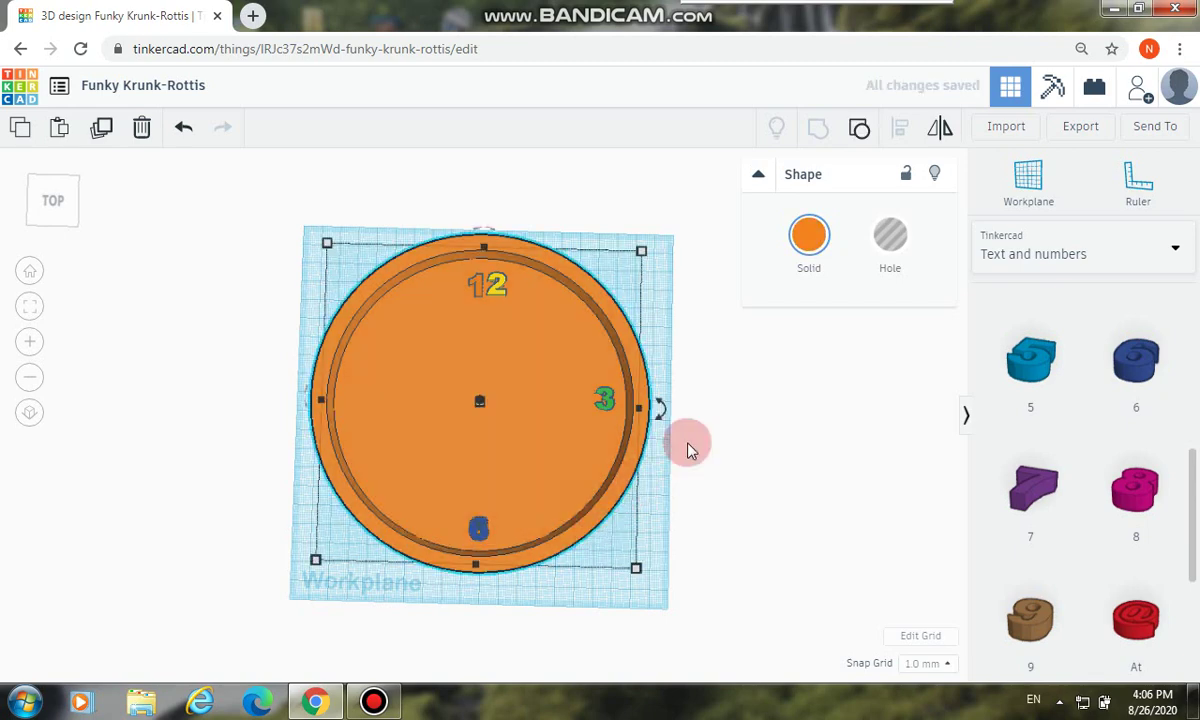
Nudge the number 6 one step toward the rim and one step sideways to adjust its 6 o'clock position
right_drag(687, 443, 632, 493)
click(721, 502)
click(537, 503)
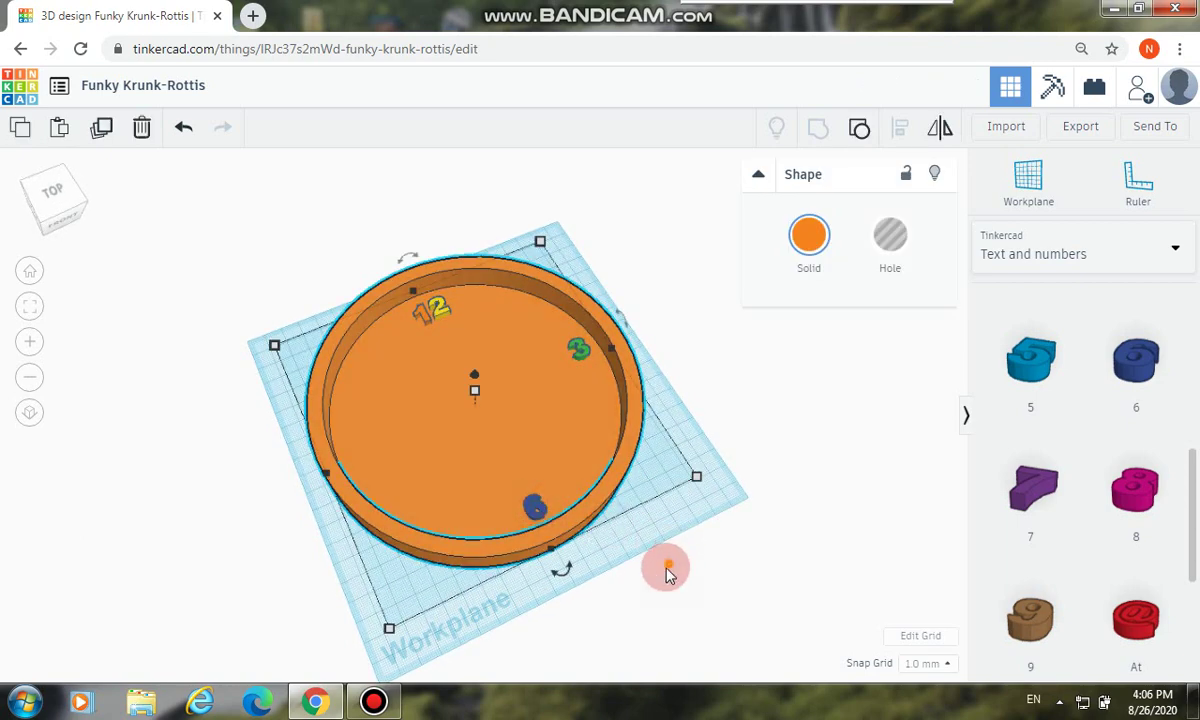
right_drag(667, 568, 522, 516)
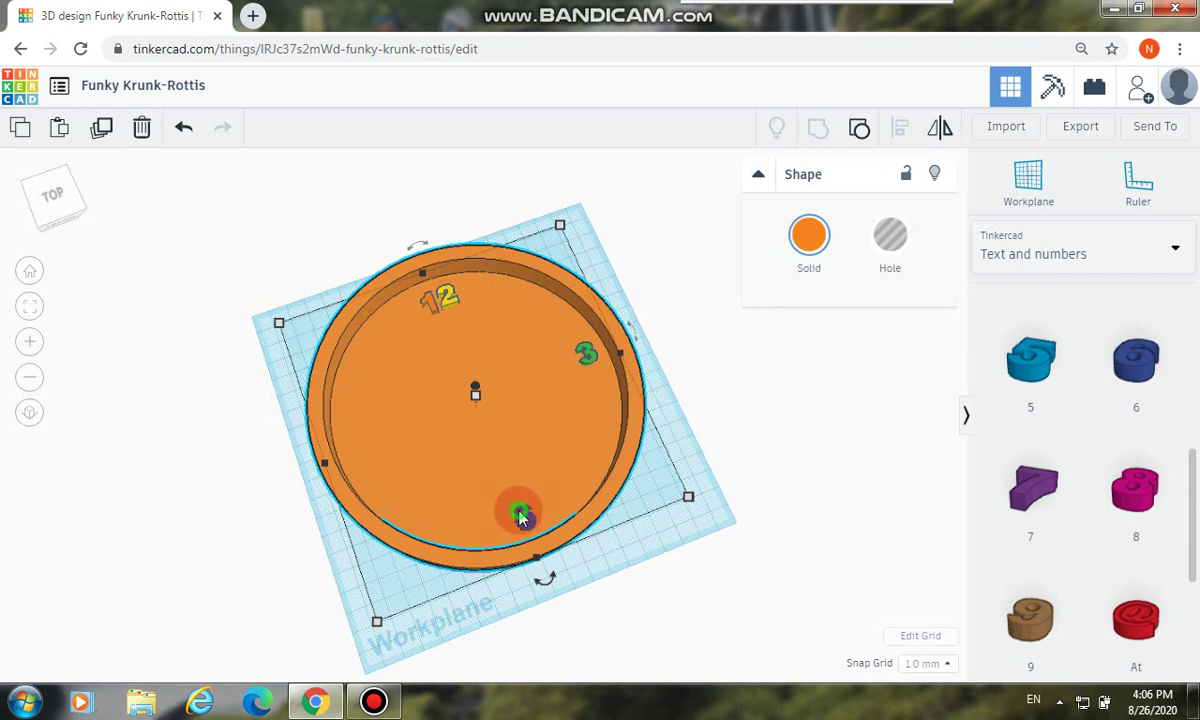
click(520, 515)
key(Down)
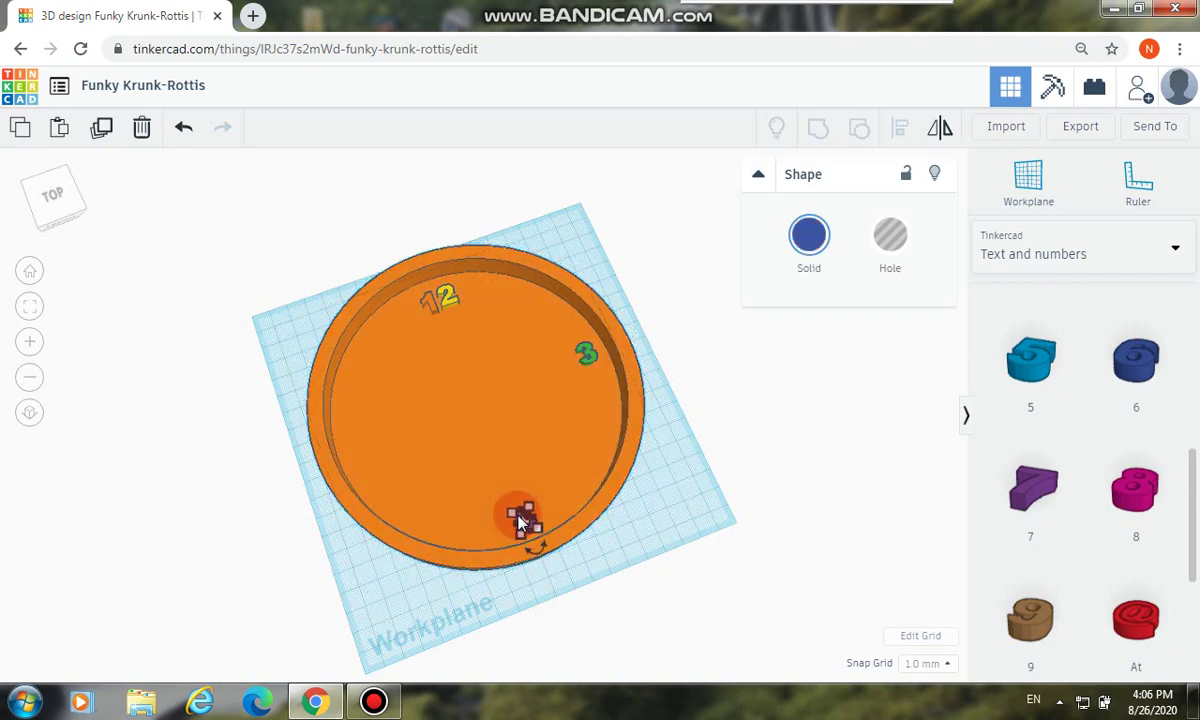
key(Right)
right_drag(612, 497, 587, 568)
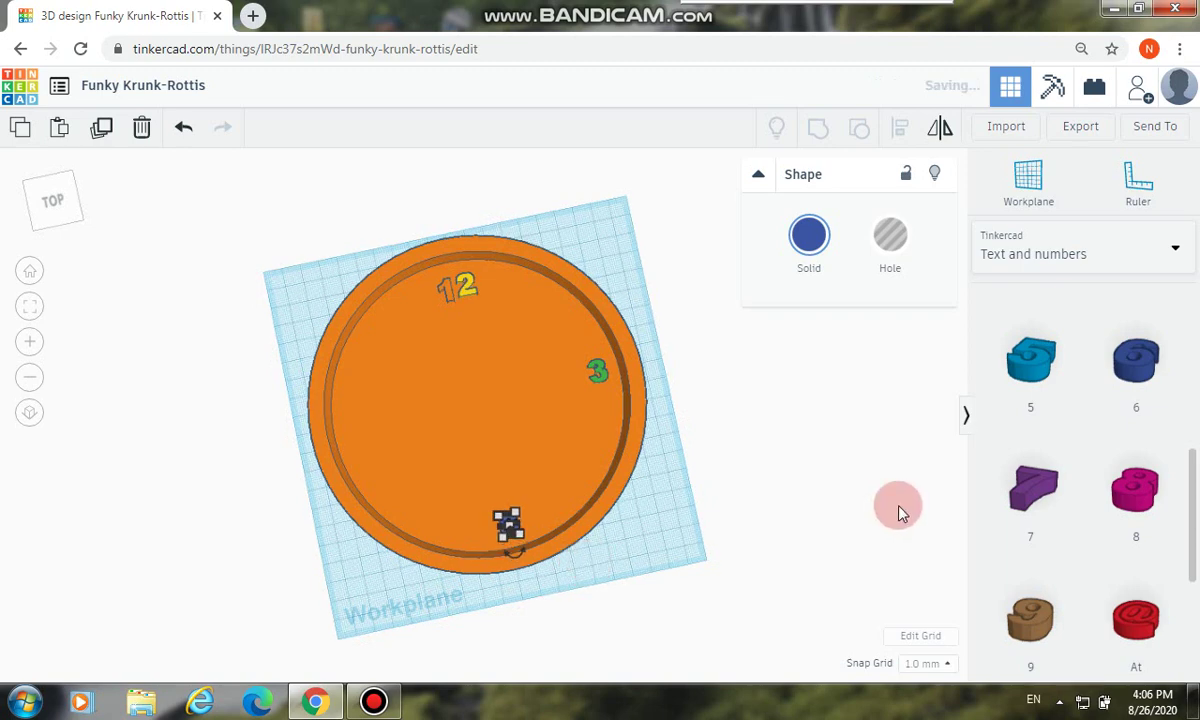
Place the number 9 shape at the 9 o'clock position and set both its height and its elevation to 5 mm
scroll(1193, 510, down, 1)
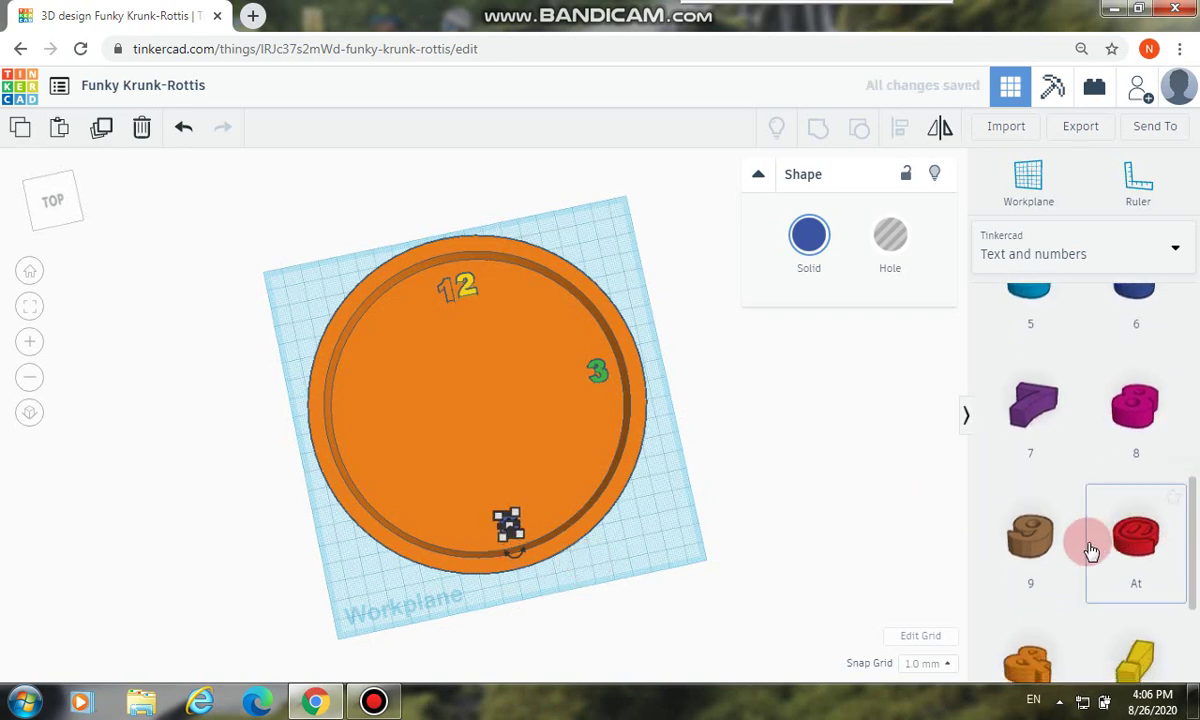
click(830, 520)
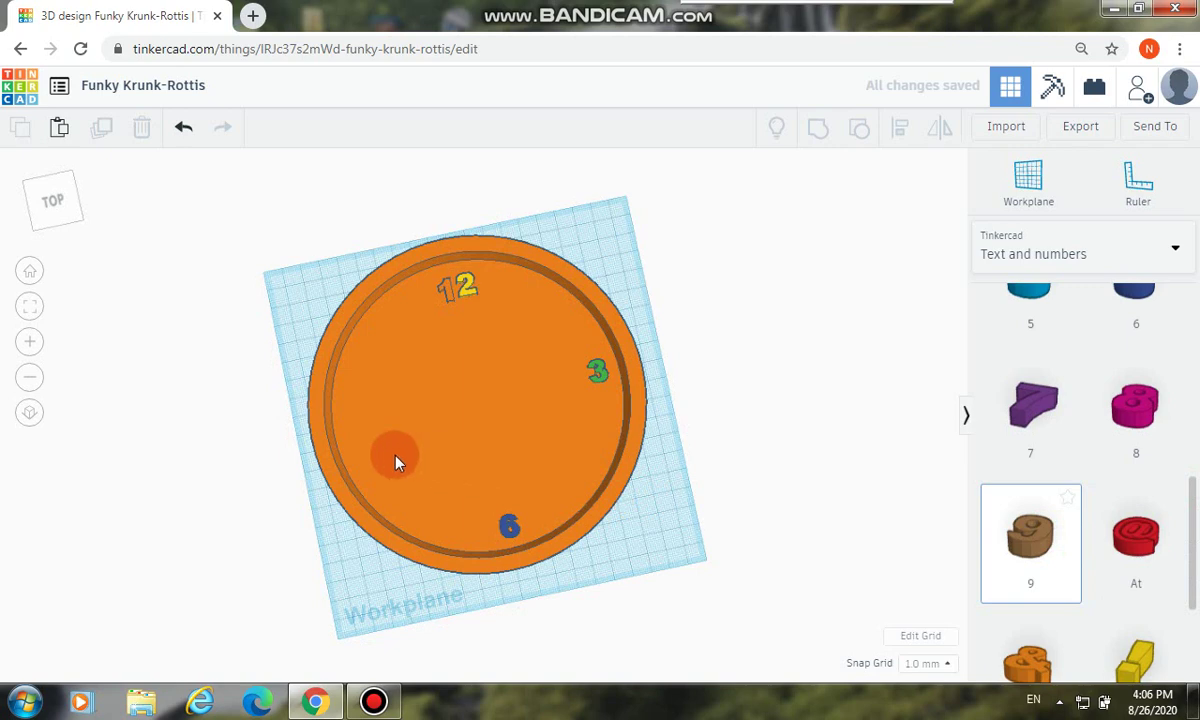
click(362, 445)
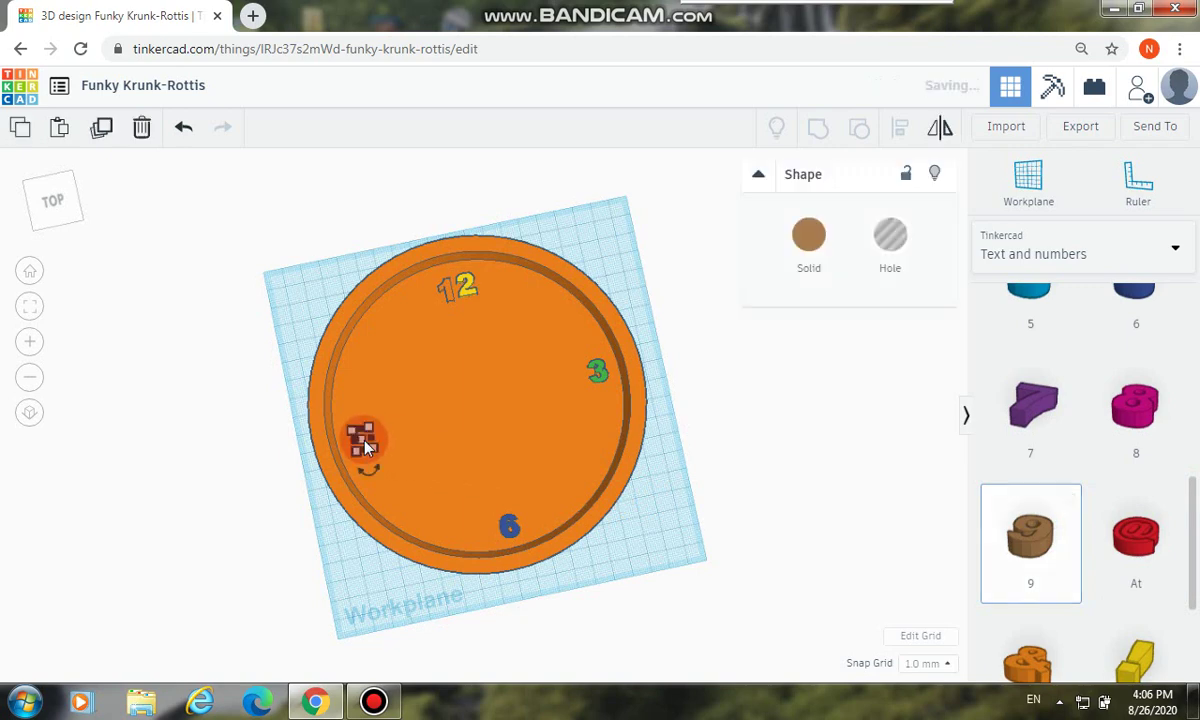
drag(355, 440, 353, 440)
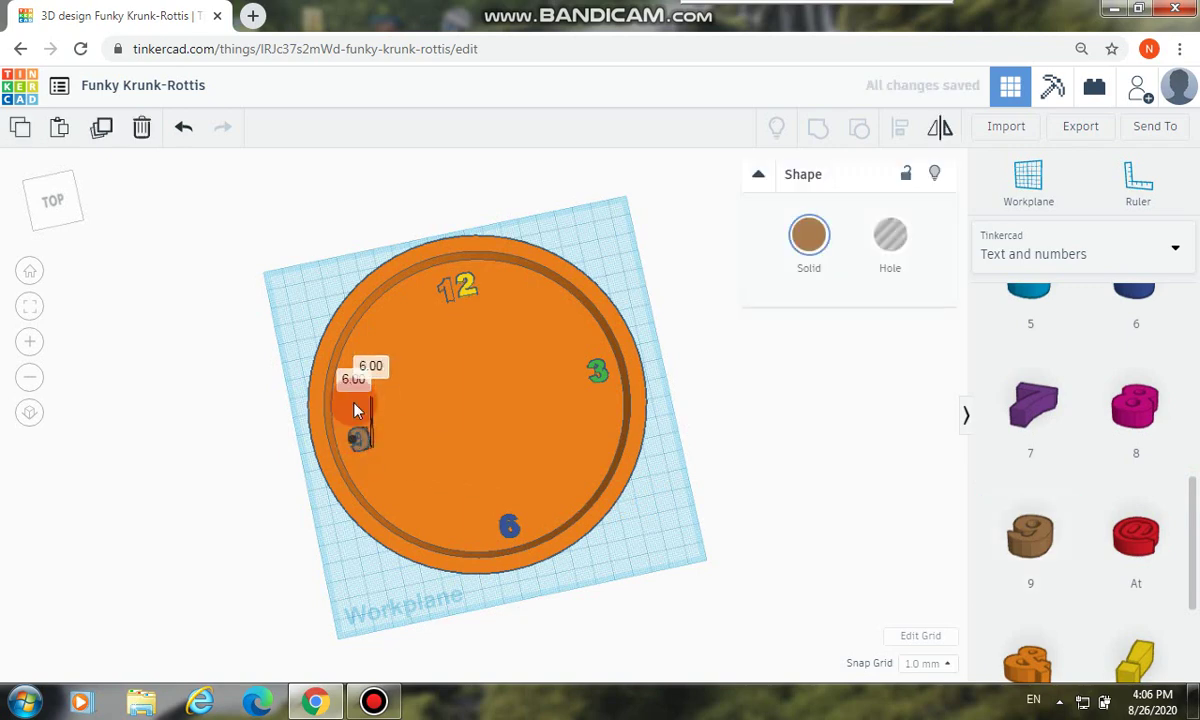
click(356, 381)
click(352, 380)
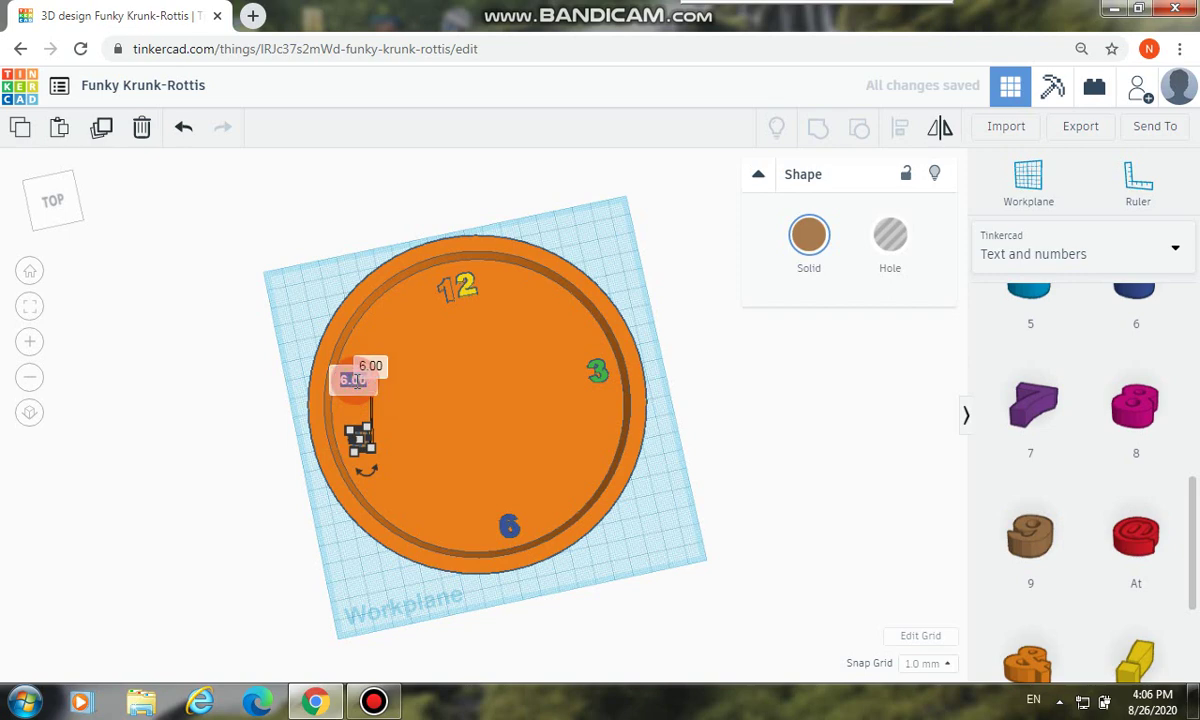
click(367, 366)
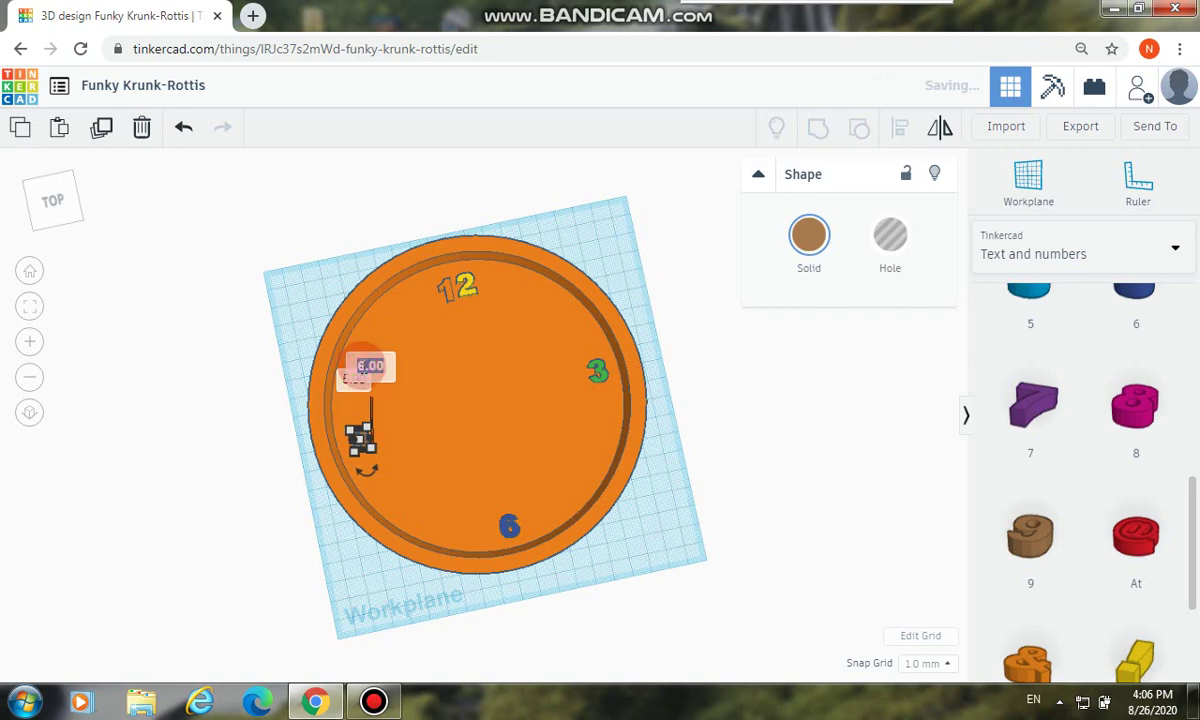
click(706, 402)
right_drag(702, 426, 681, 453)
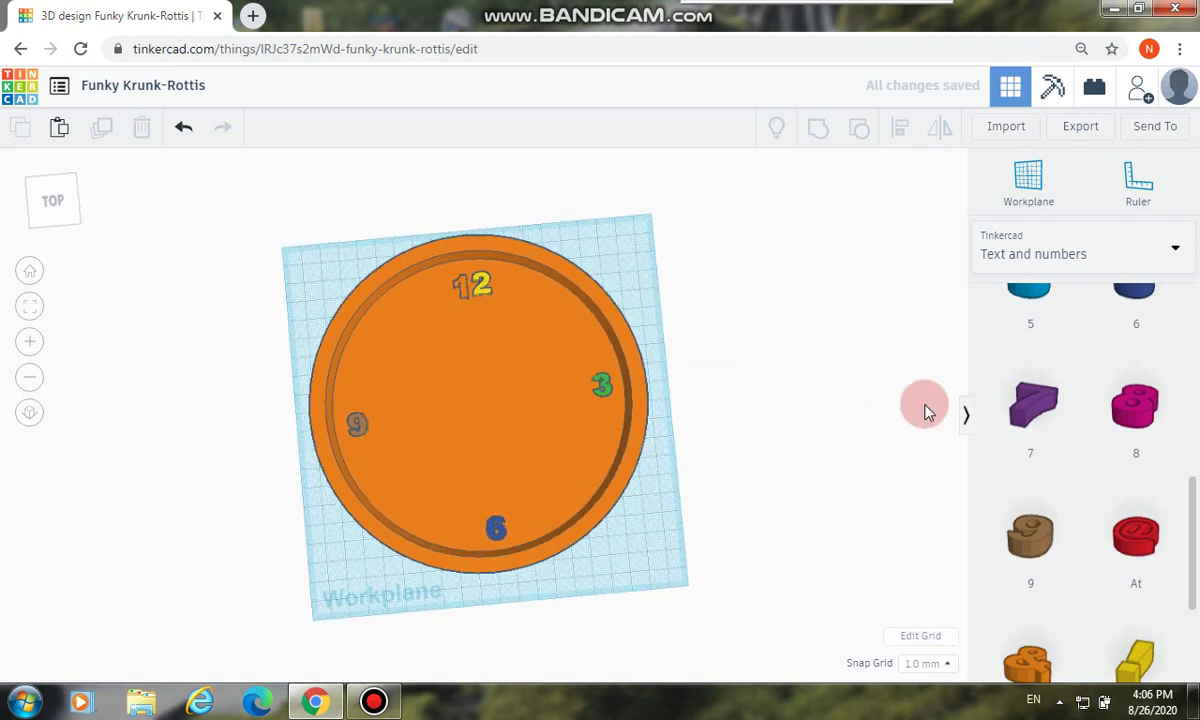
Place the number 1 shape at the 1 o'clock position, with a height and an elevation of 5 mm
scroll(1194, 507, up, 1)
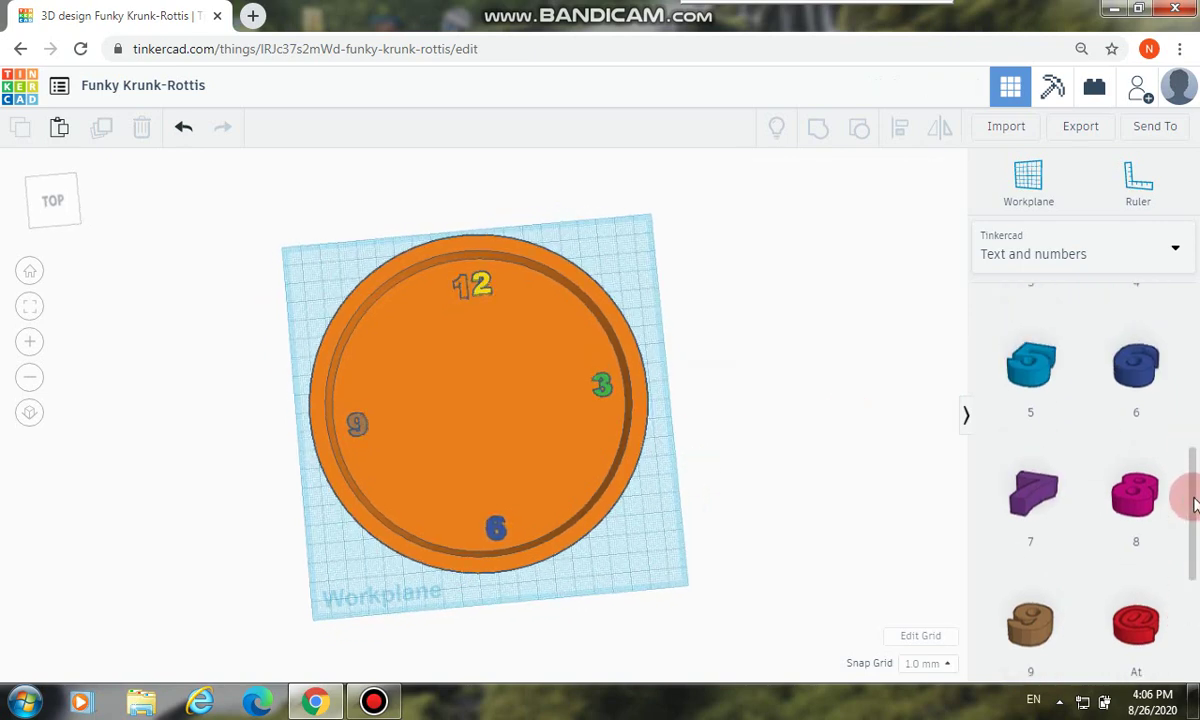
drag(1194, 507, 1171, 402)
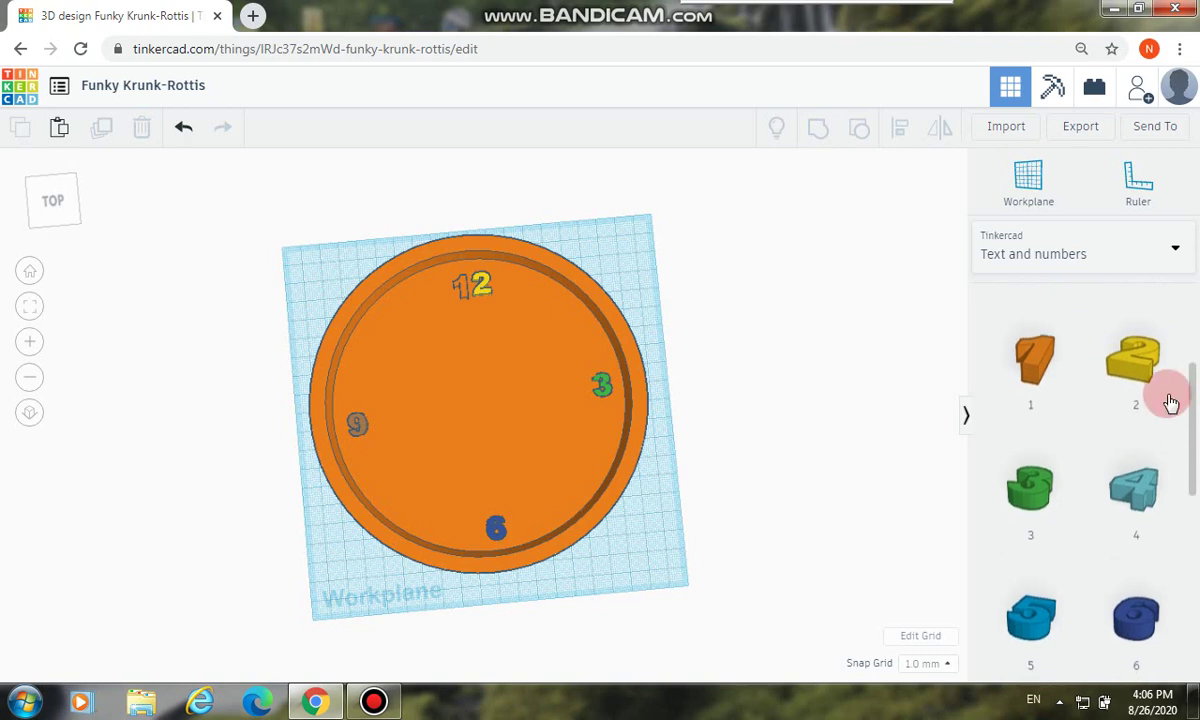
drag(1053, 343, 555, 316)
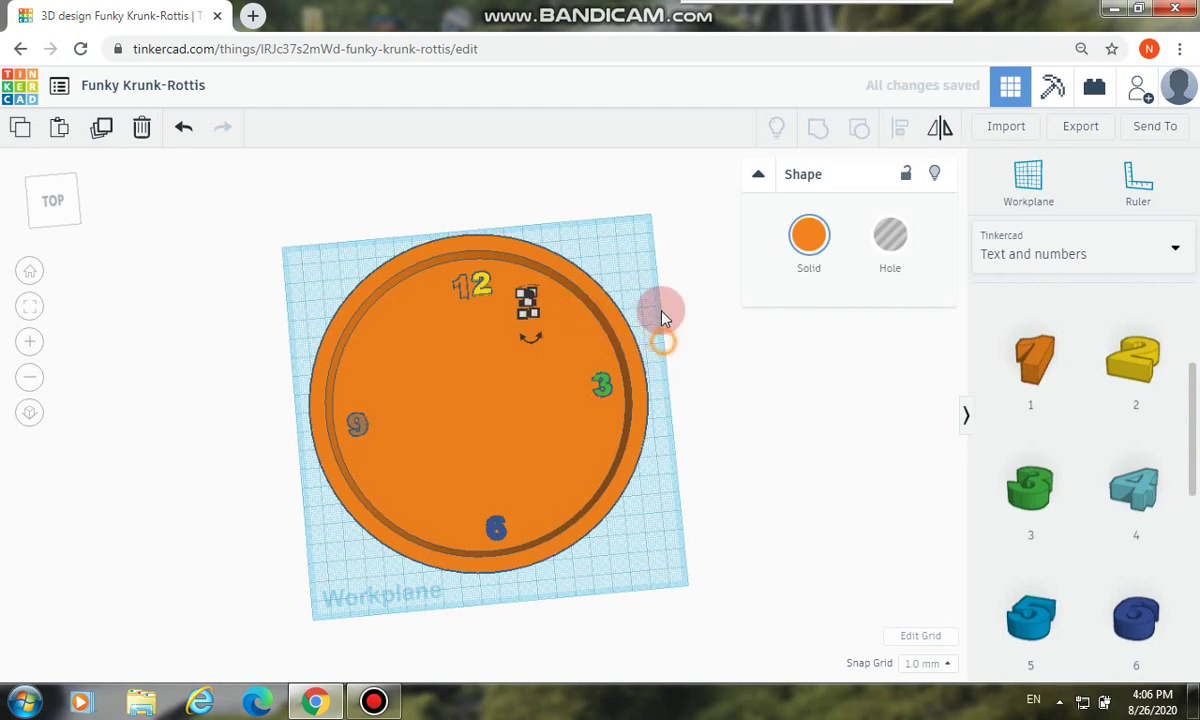
right_drag(660, 318, 661, 295)
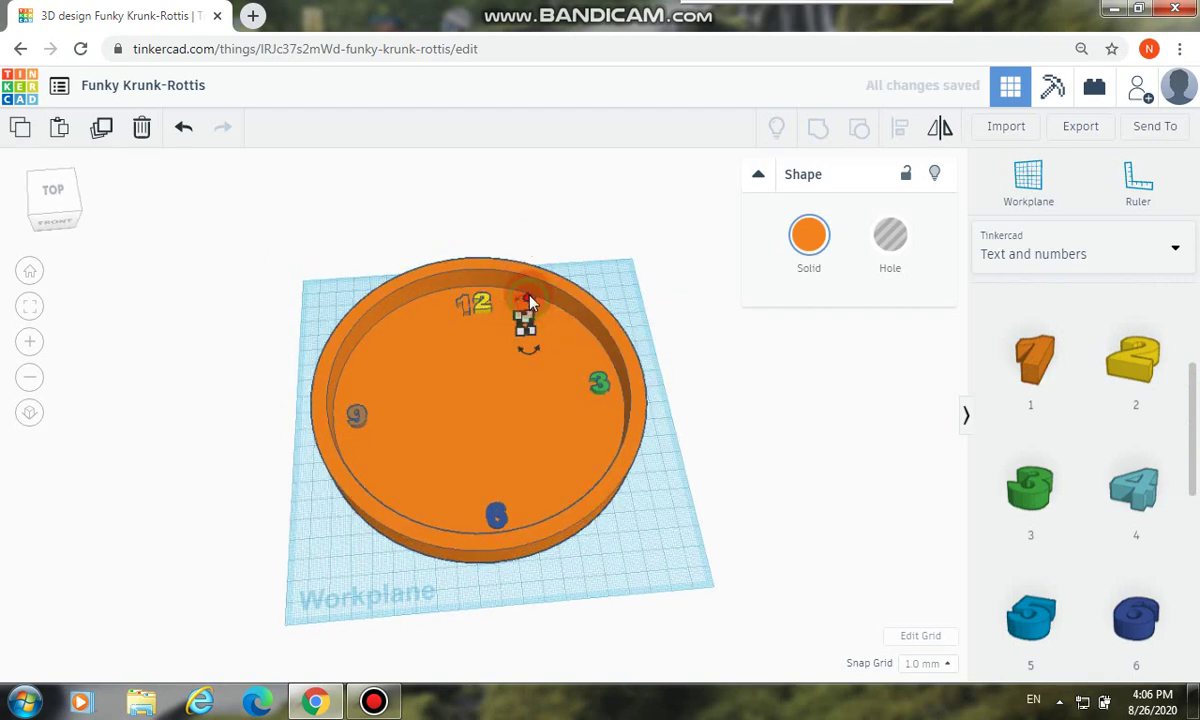
click(590, 304)
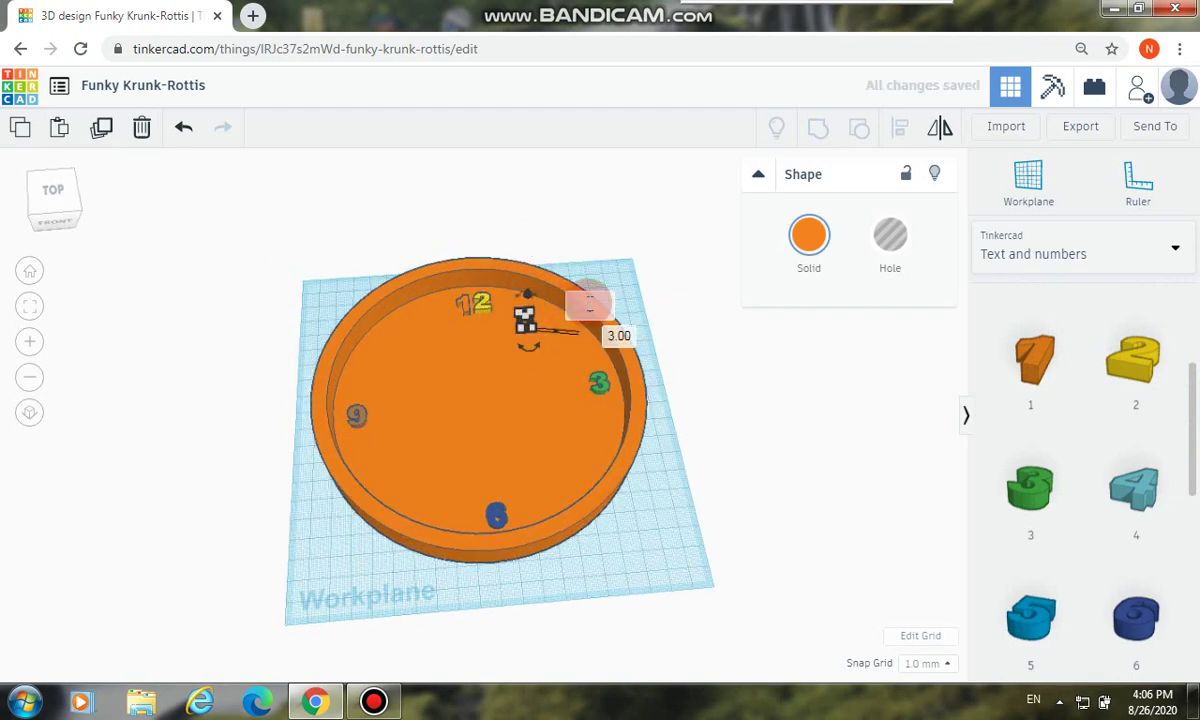
text(5)
click(612, 335)
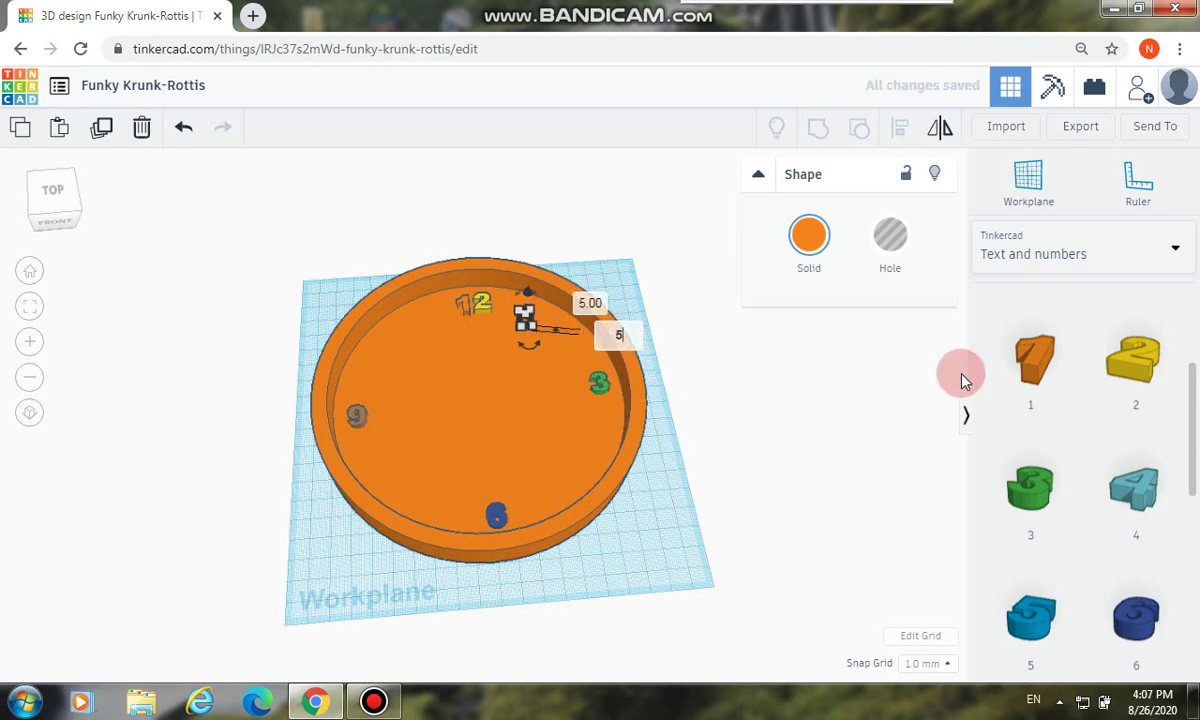
Add the number 2 shape between the 1 and the 3, with its height and elevation both at 5 mm
click(1100, 365)
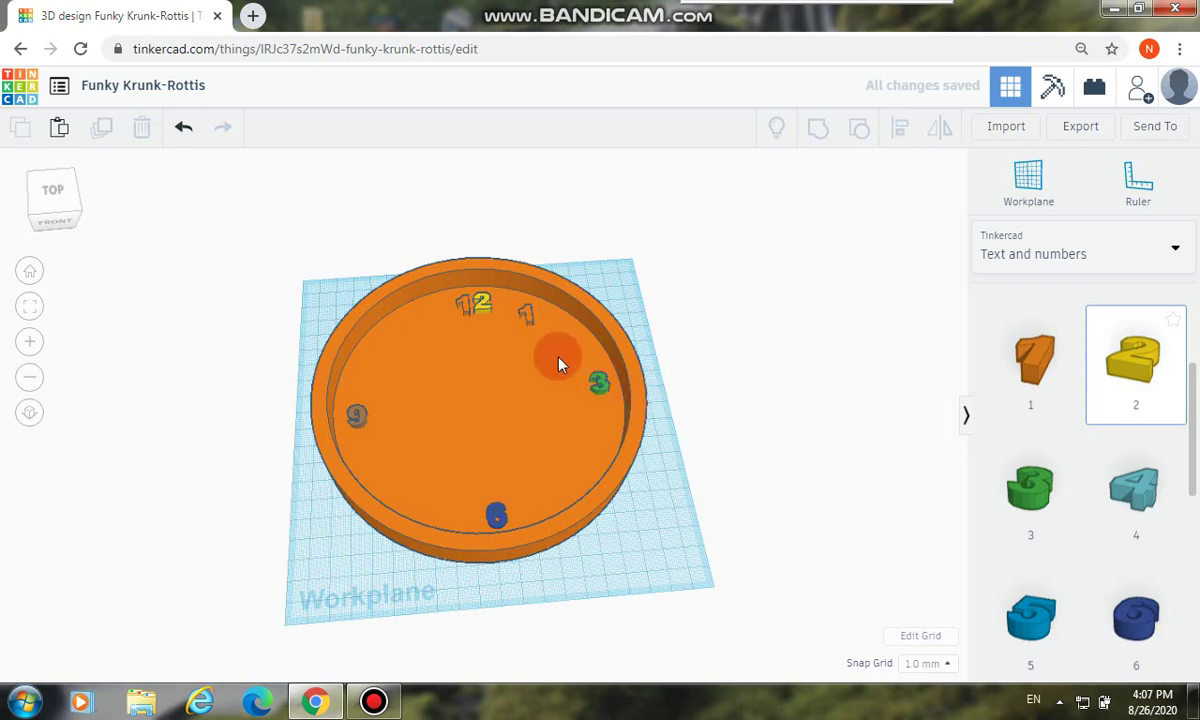
drag(566, 350, 567, 350)
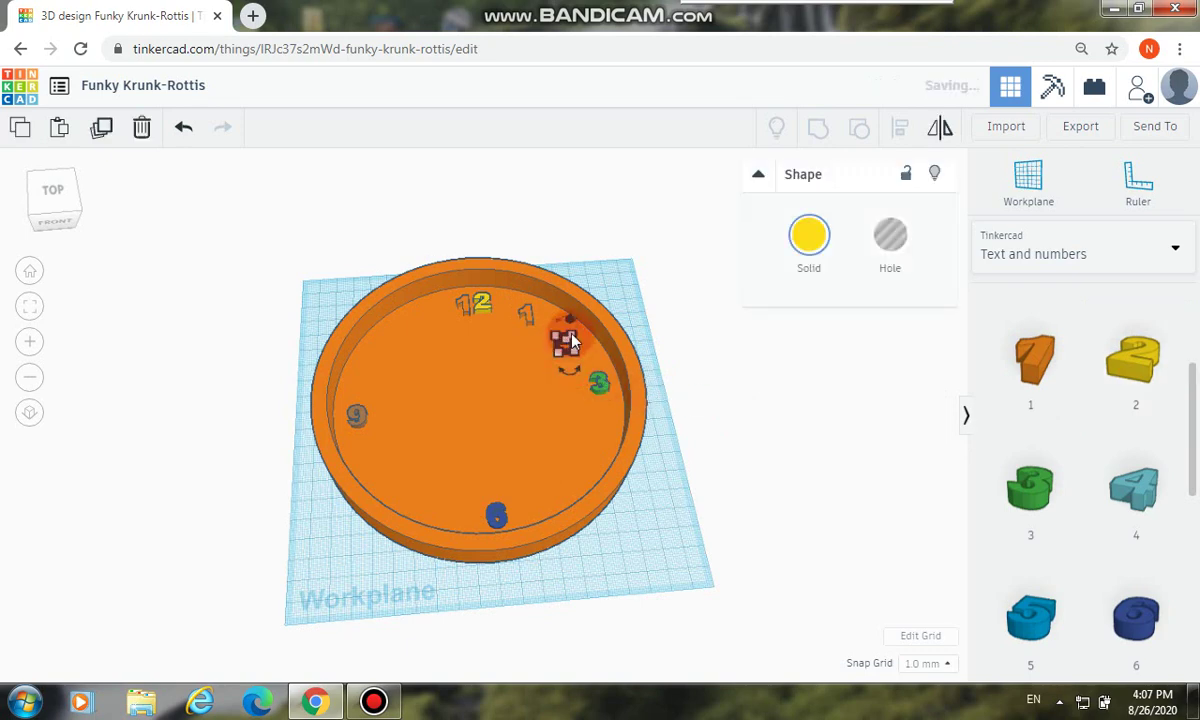
click(631, 326)
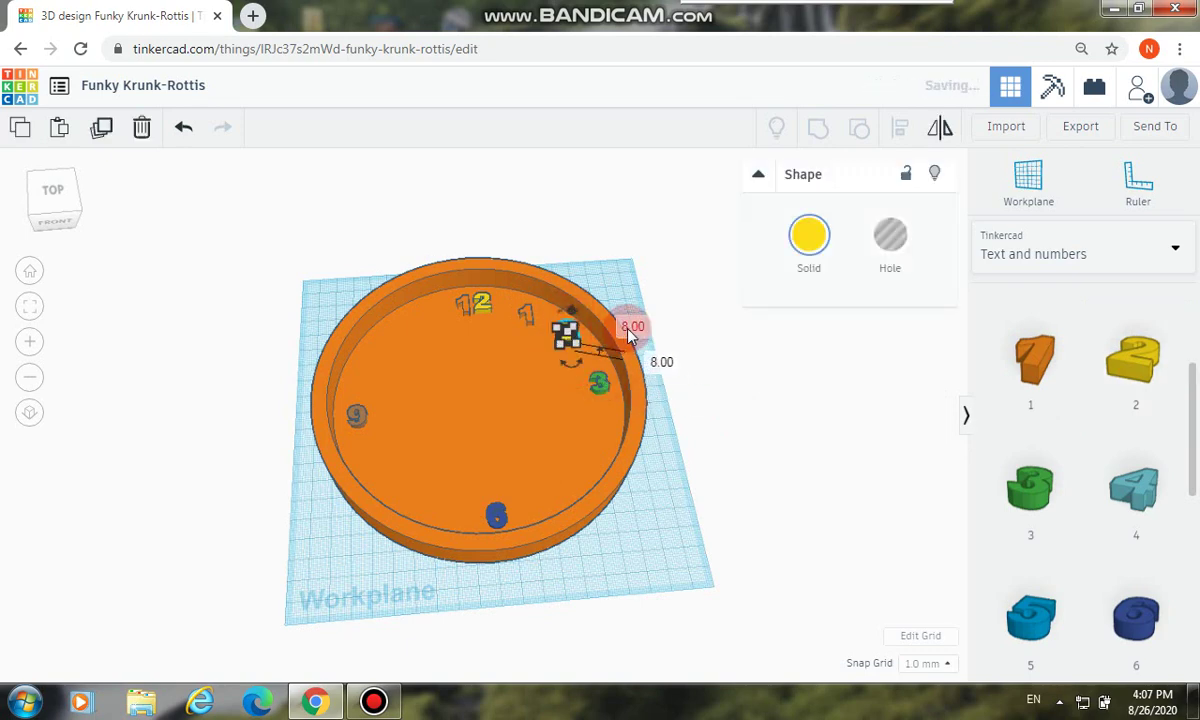
text(5)
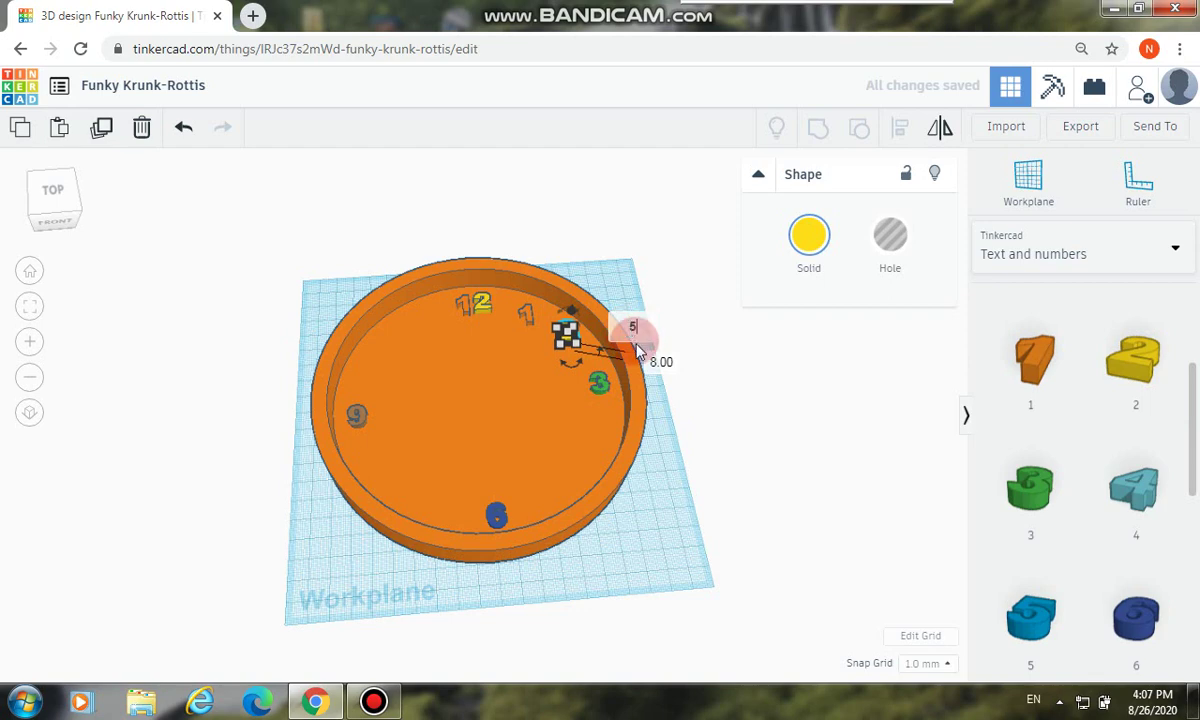
key(Return)
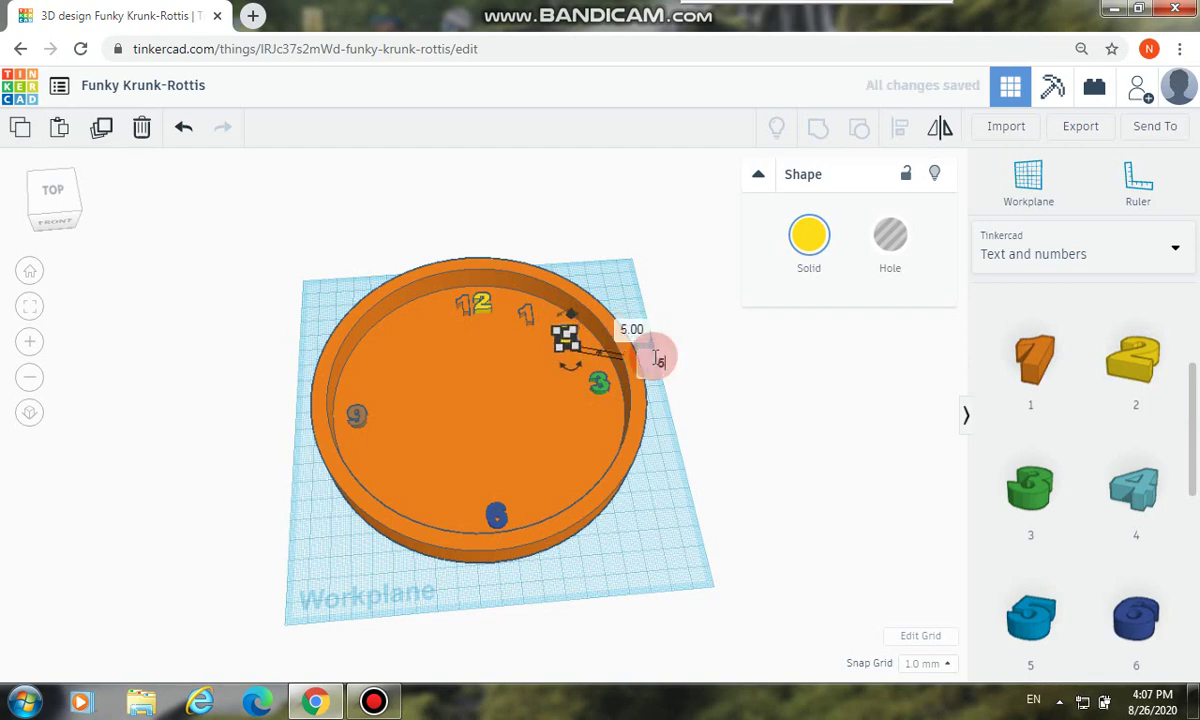
click(926, 352)
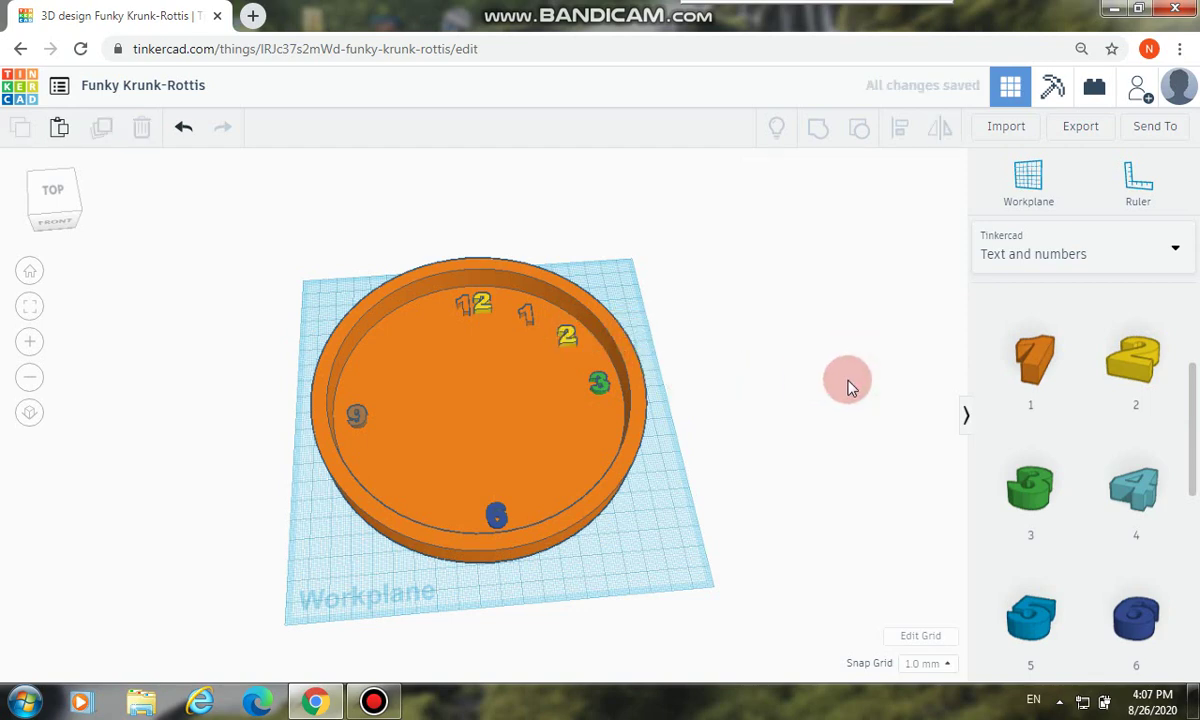
Place the number 4 shape just below the 3 beside the rim and set its height and elevation to 5 mm
click(1048, 487)
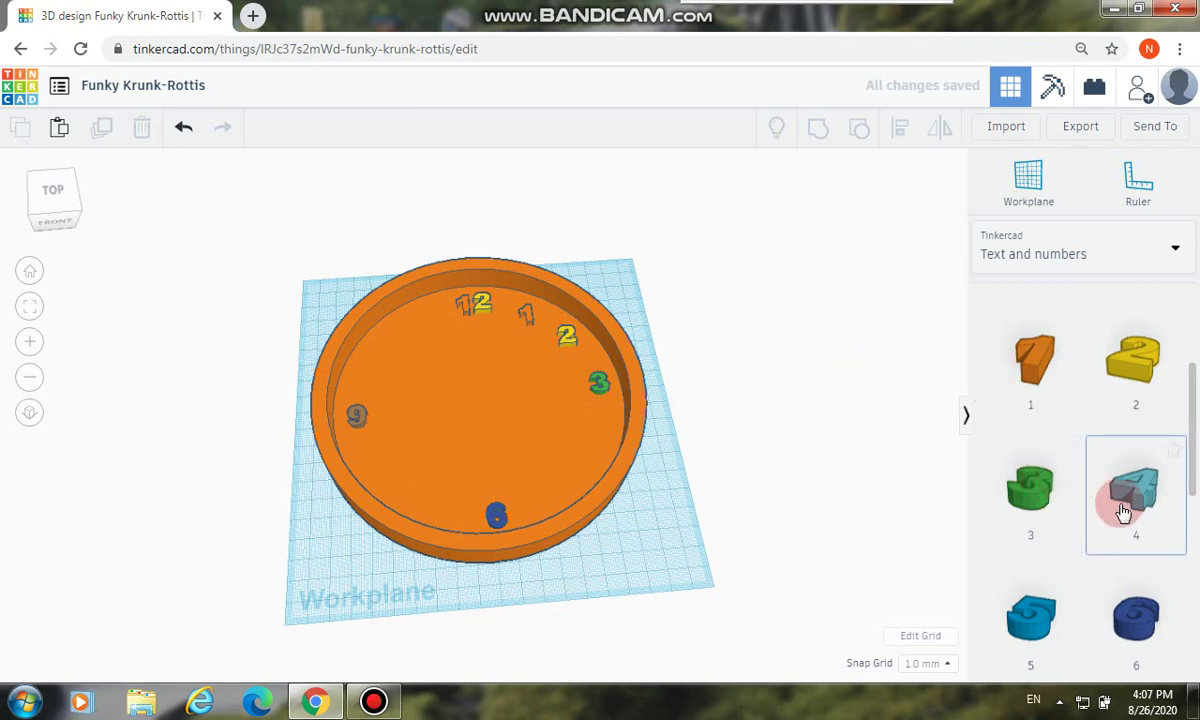
drag(1118, 482, 613, 411)
click(658, 426)
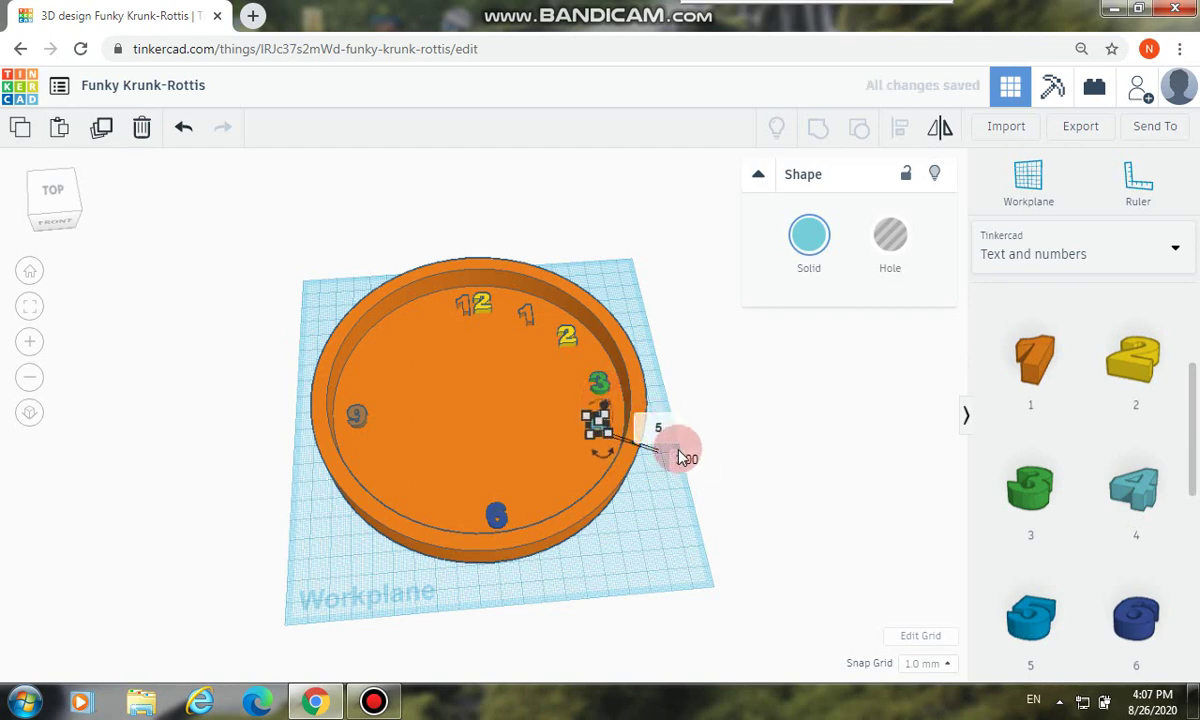
text(5)
key(Return)
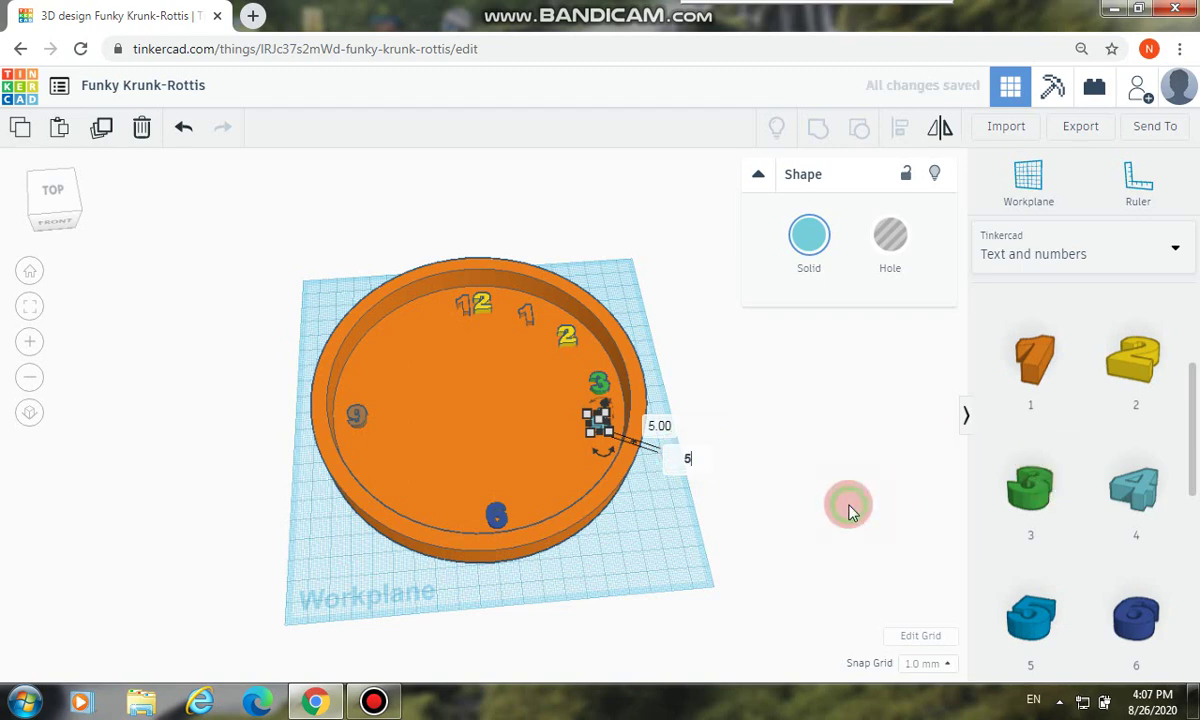
Place the number 5 shape between the 4 and the 6 and give it a height and an elevation of 5 mm
scroll(1188, 448, down, 1)
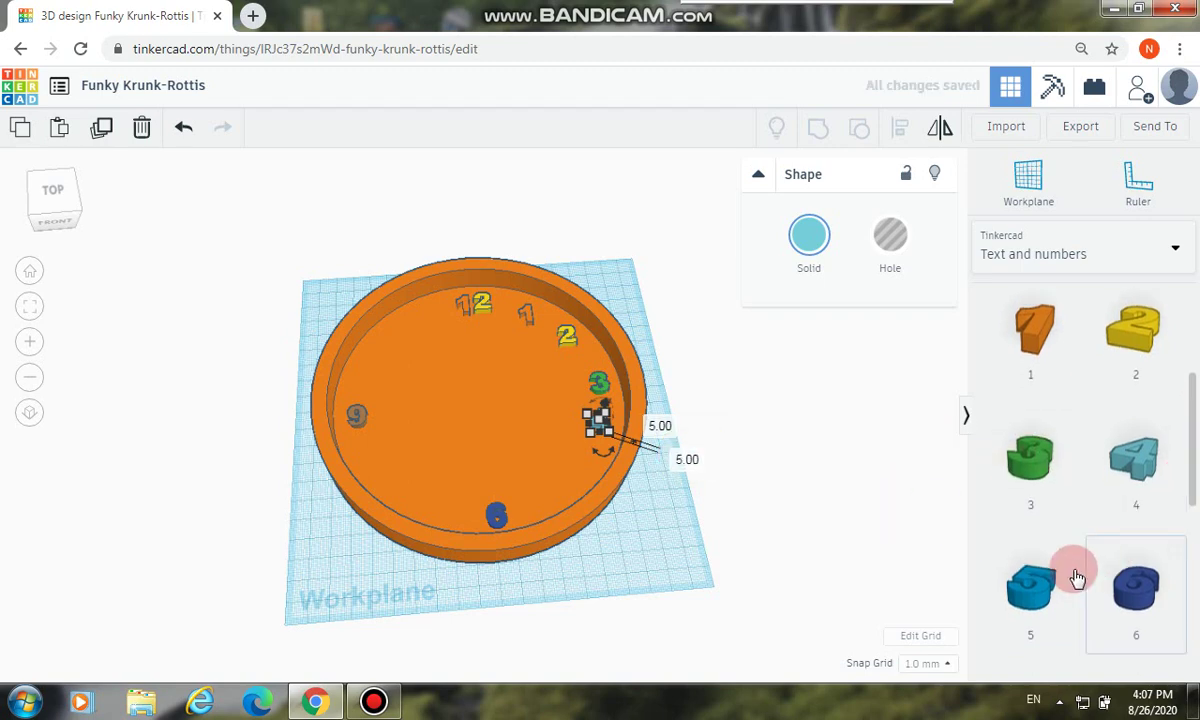
drag(1059, 580, 623, 487)
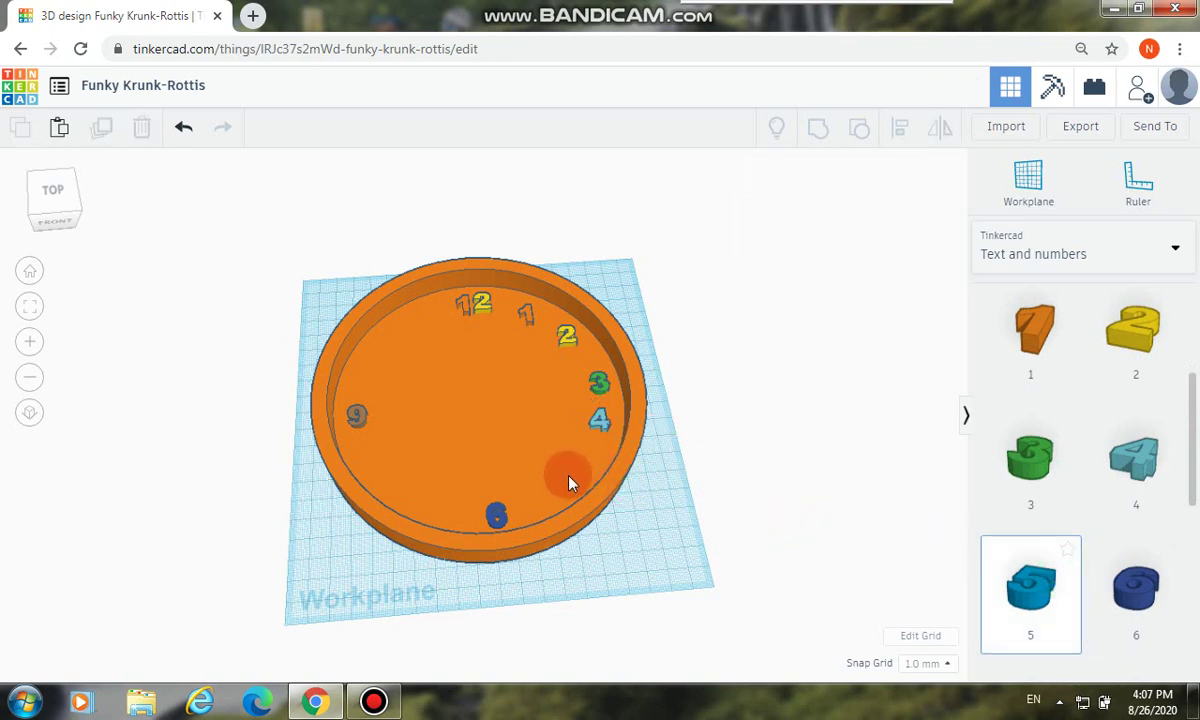
drag(562, 487, 572, 464)
click(625, 474)
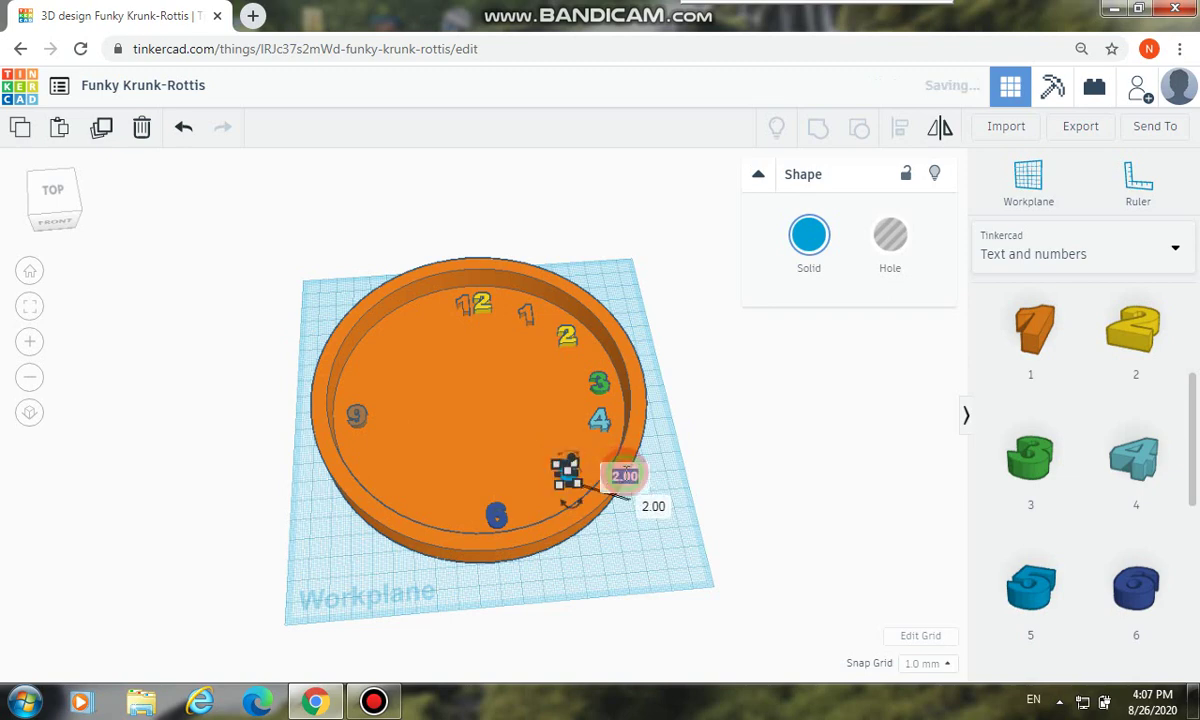
click(653, 505)
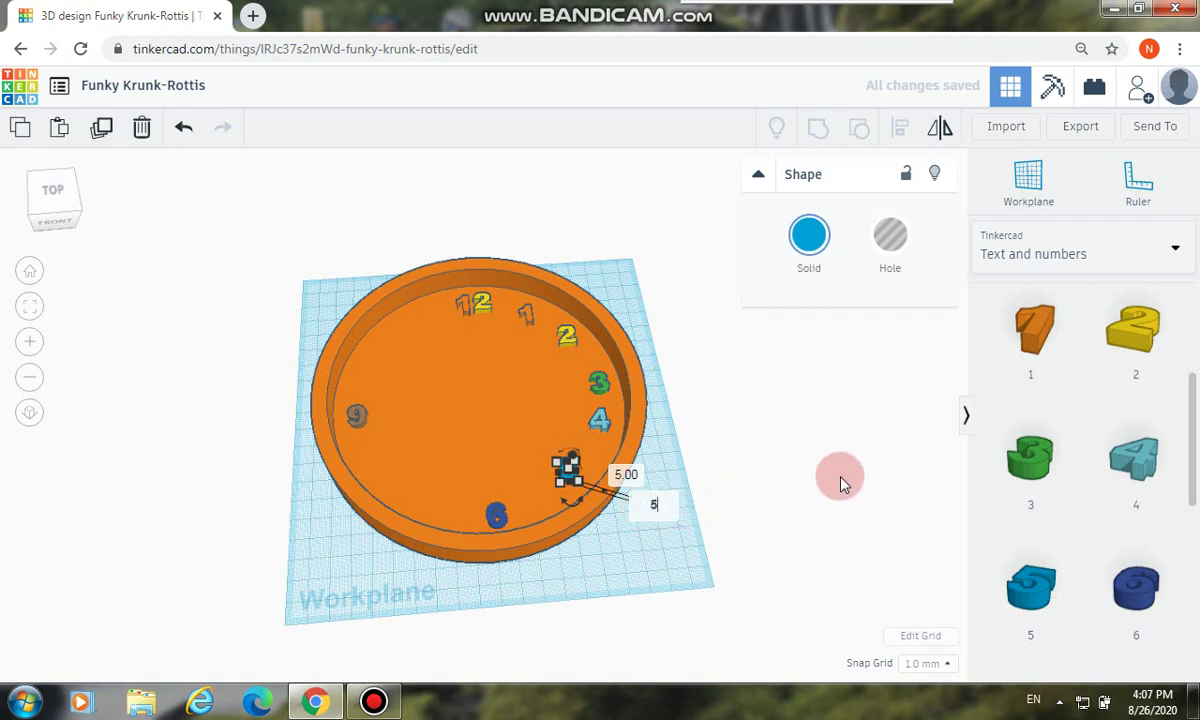
key(Return)
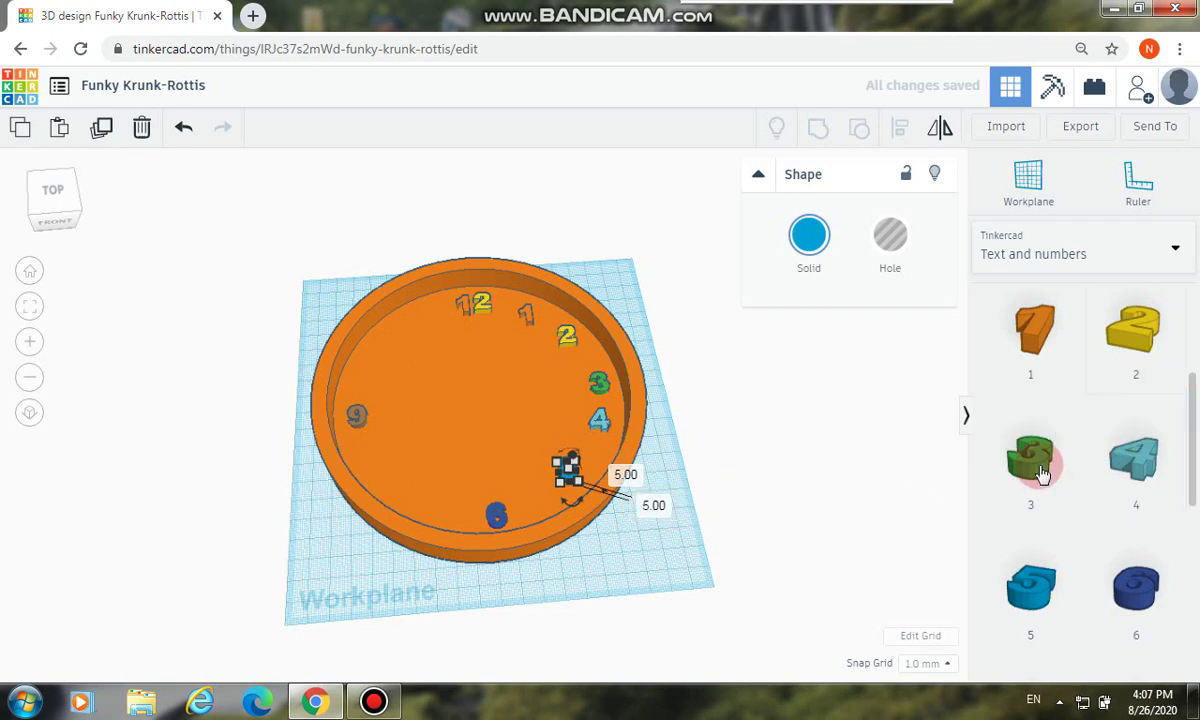
click(823, 521)
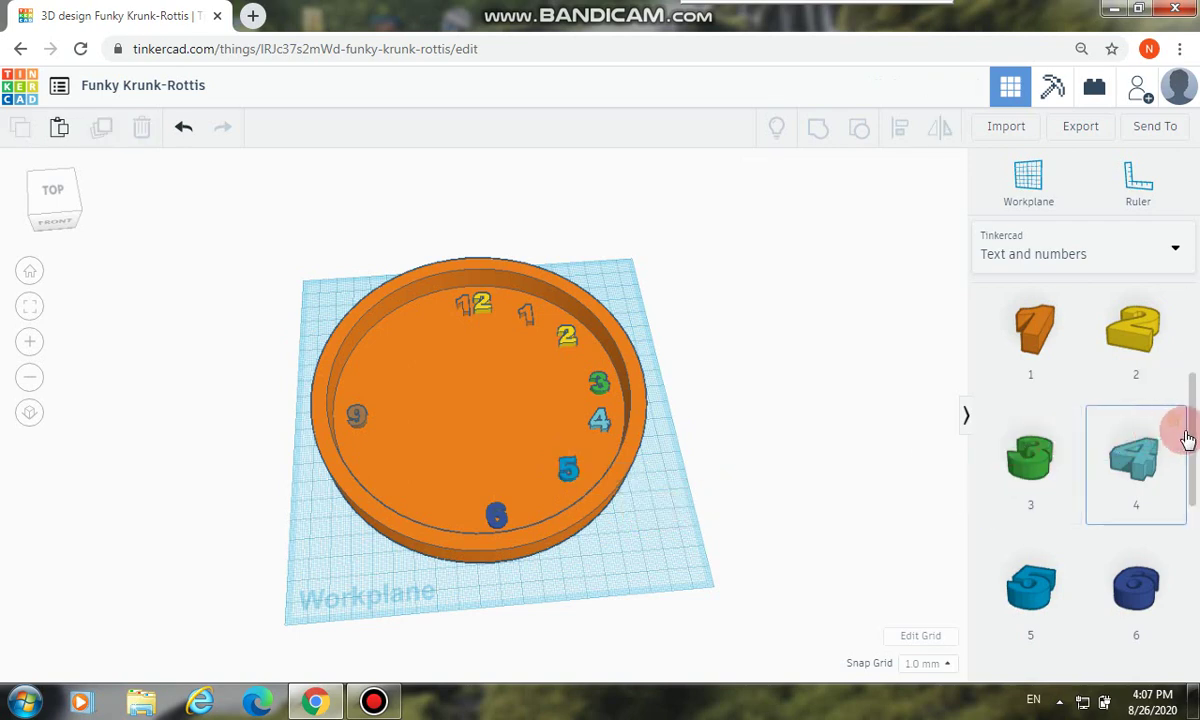
Place the number 7 shape at the 7 o'clock position and set both its height and its elevation to 5 mm
scroll(1188, 400, down, 2)
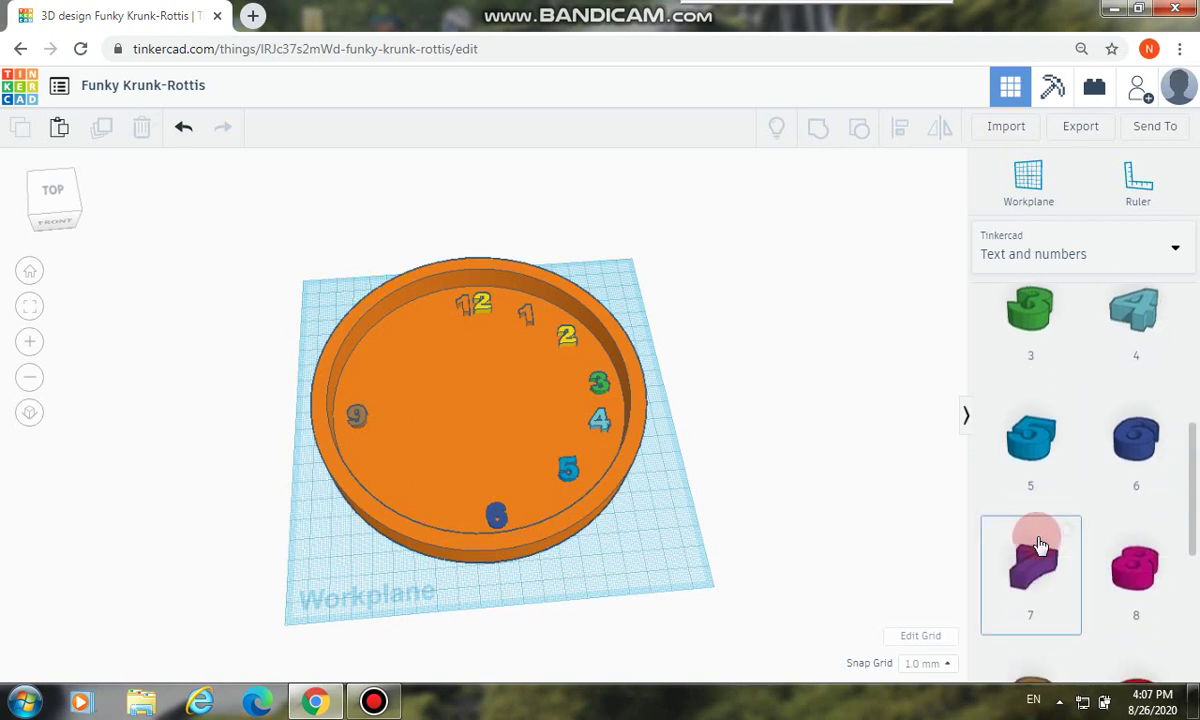
drag(1040, 545, 549, 537)
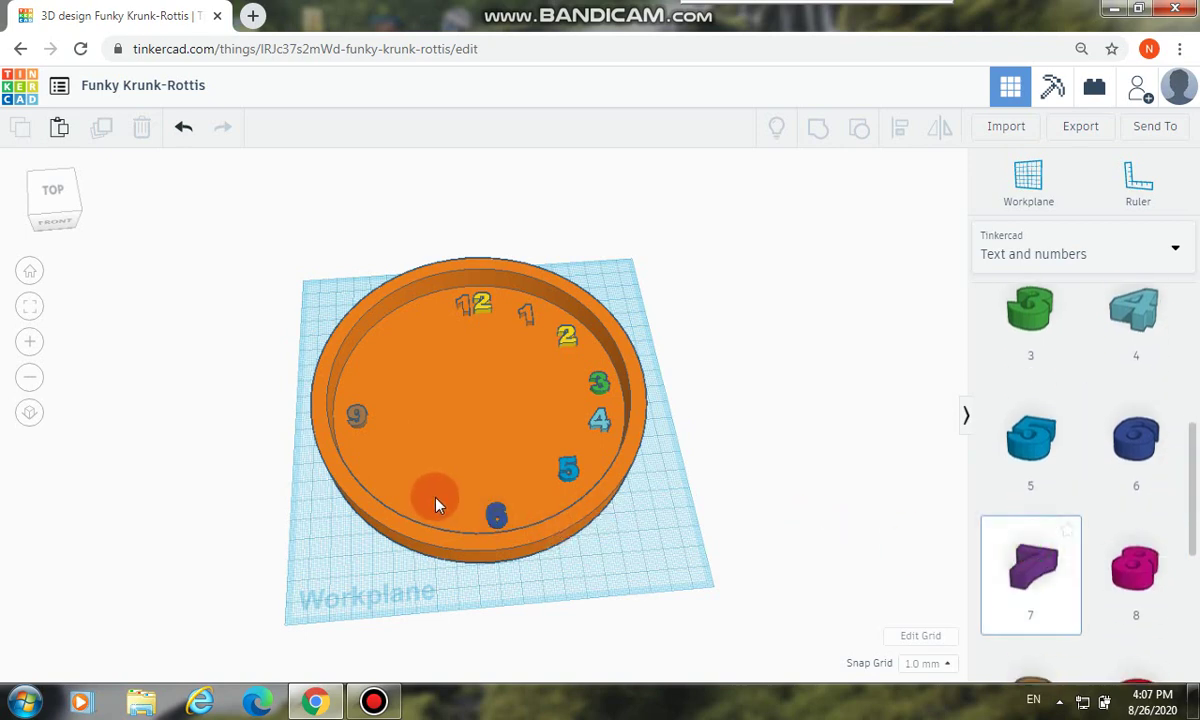
drag(436, 505, 440, 484)
click(490, 464)
text(5)
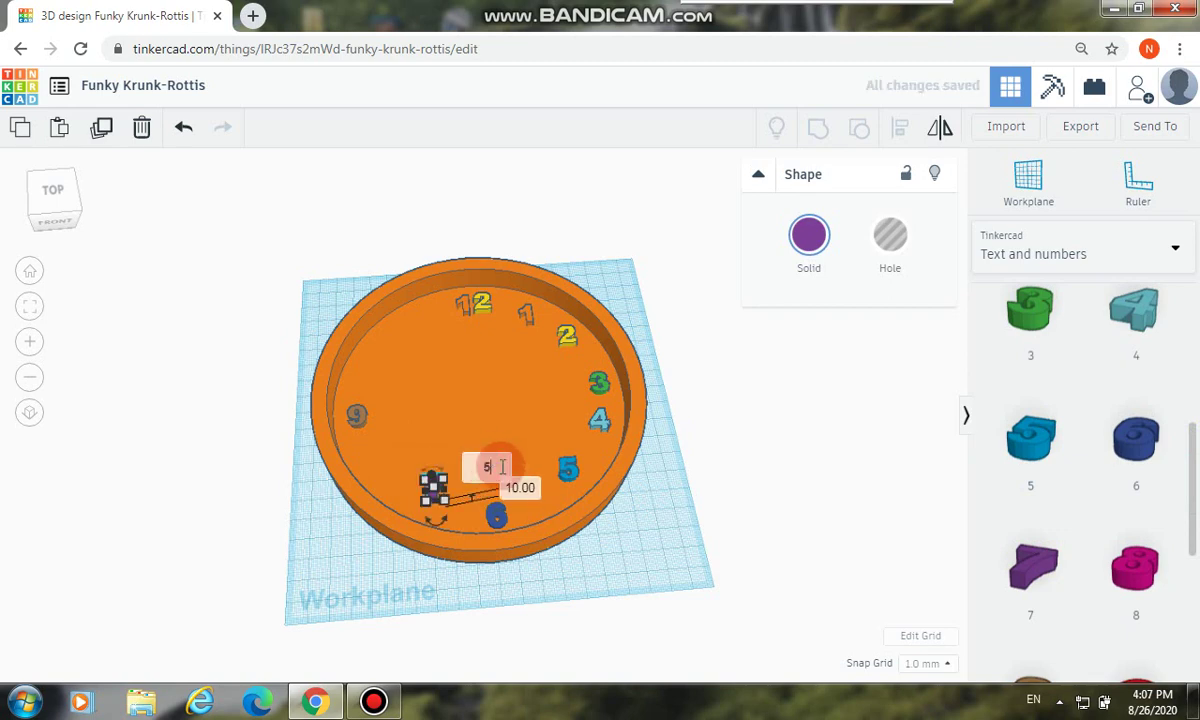
click(519, 488)
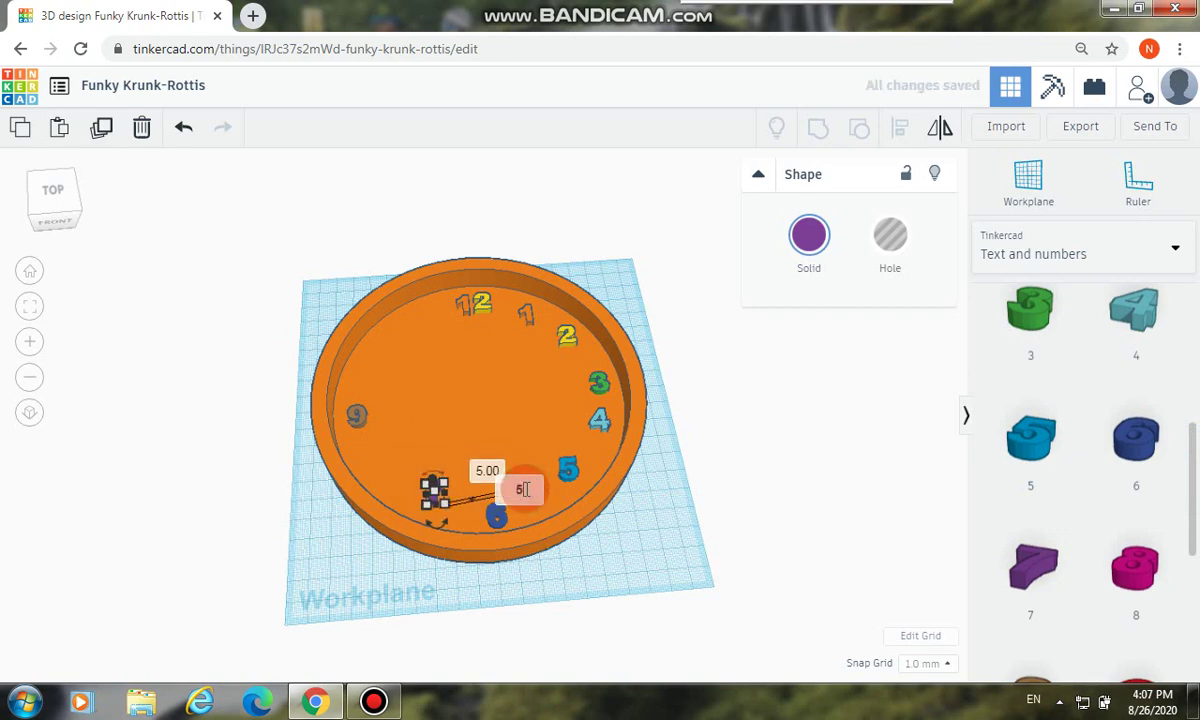
key(Return)
click(645, 562)
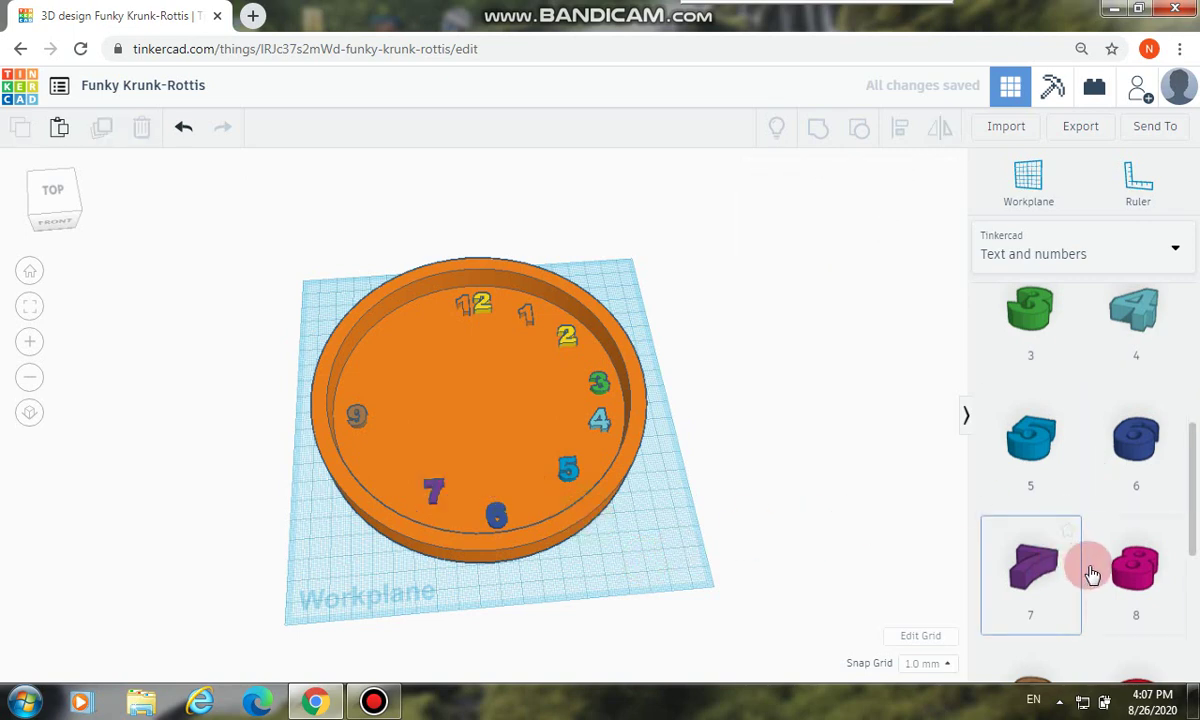
Place the number 8 shape just below the 9 and set both its height and its elevation to 5 mm
drag(1109, 567, 578, 435)
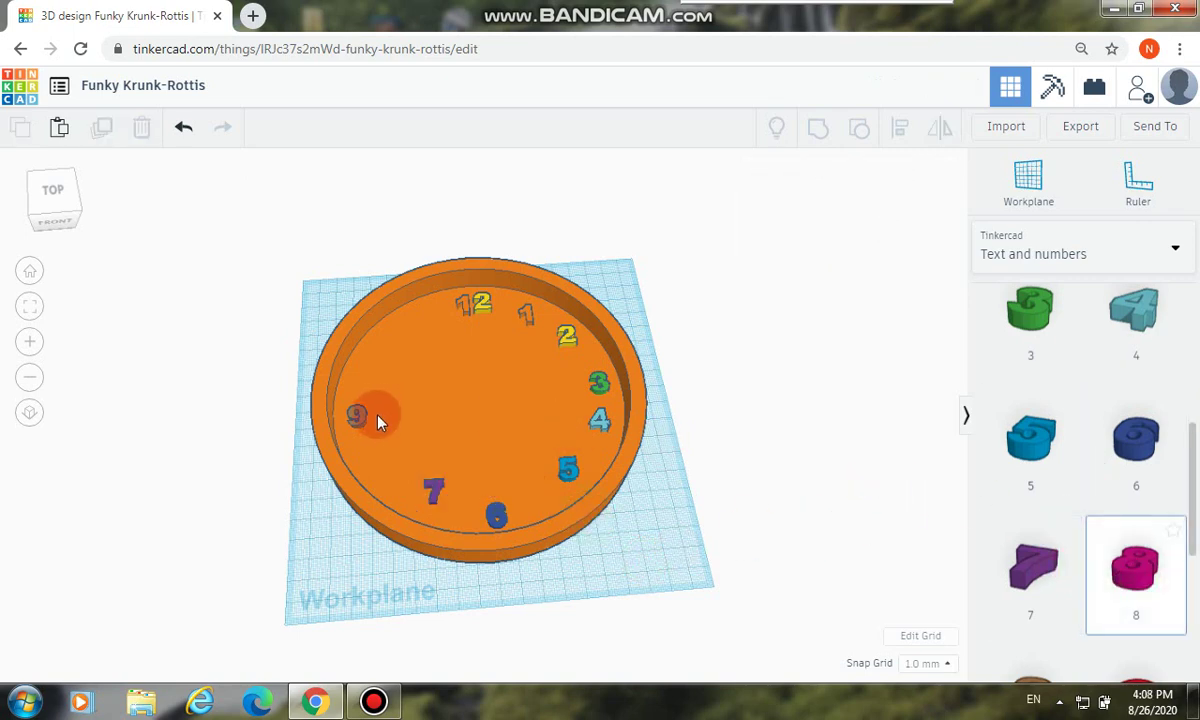
click(378, 460)
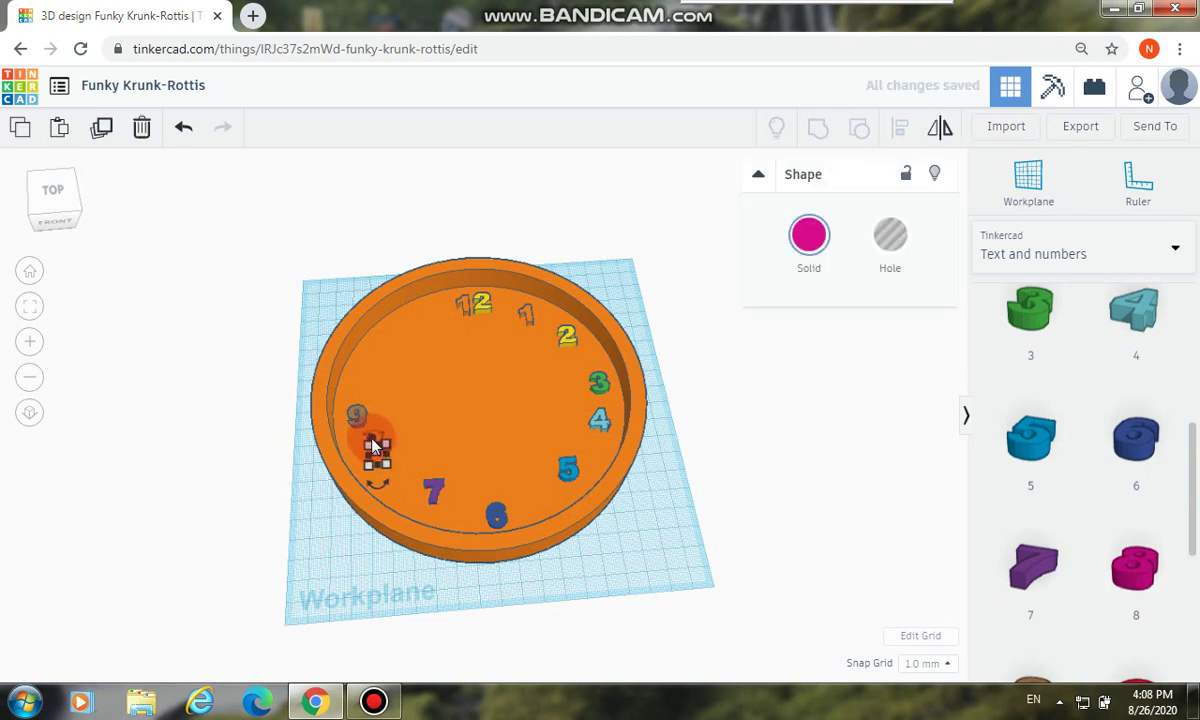
click(426, 414)
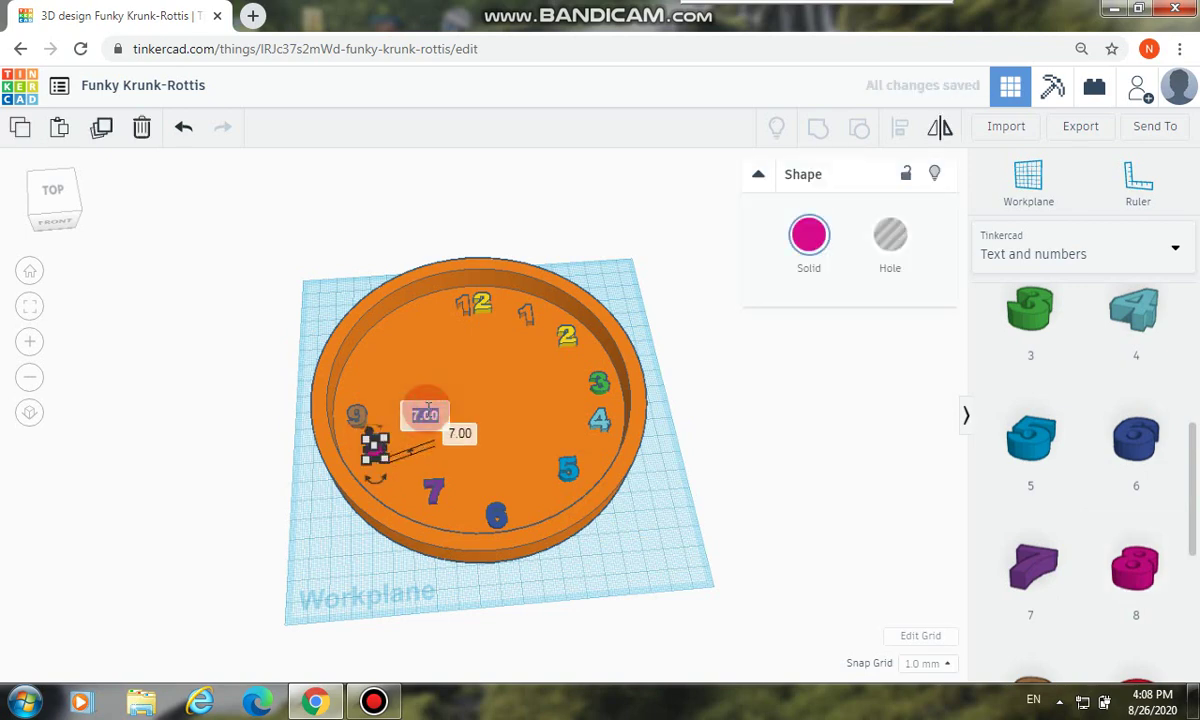
click(466, 434)
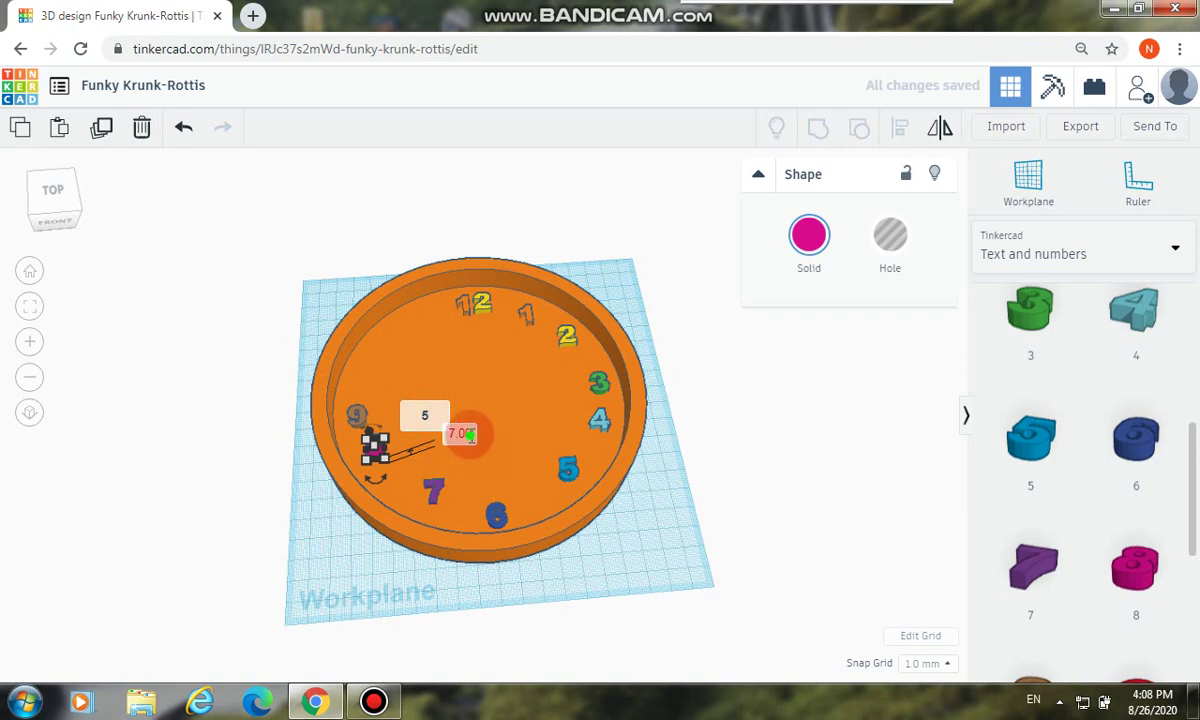
text(5)
key(Return)
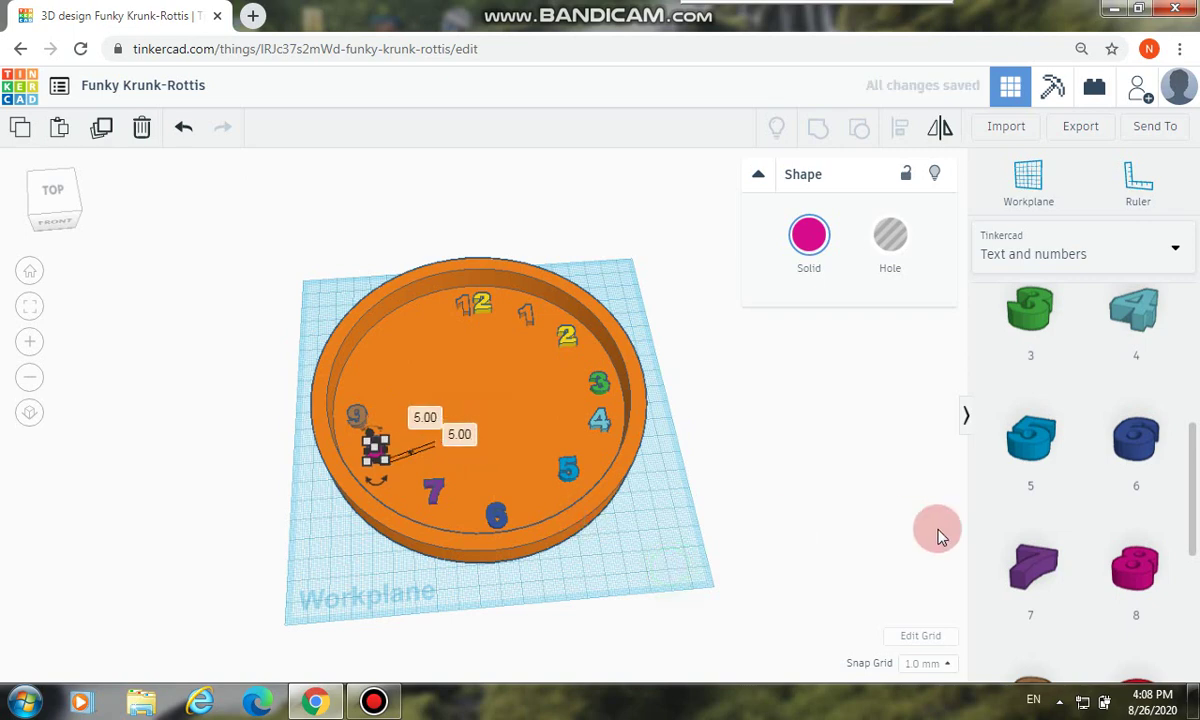
Add a number 1 shape above the 9 as the first digit of the 10, with height and elevation at 5 mm
scroll(1190, 430, up, 3)
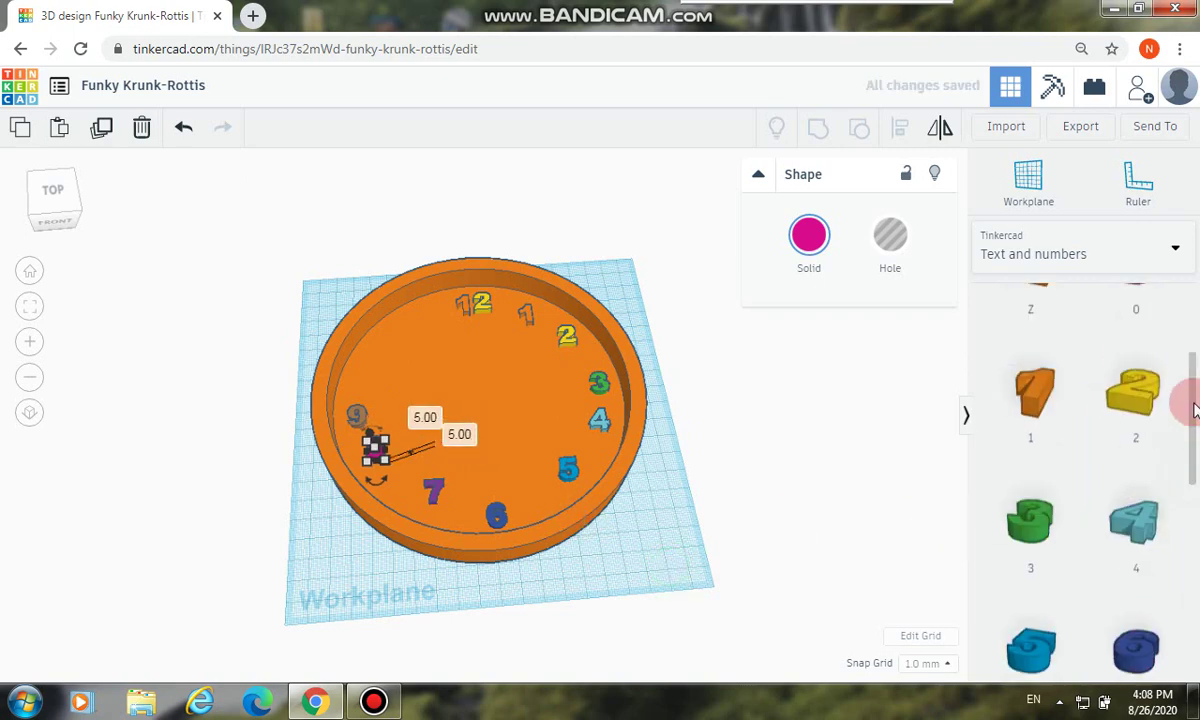
drag(1040, 415, 560, 416)
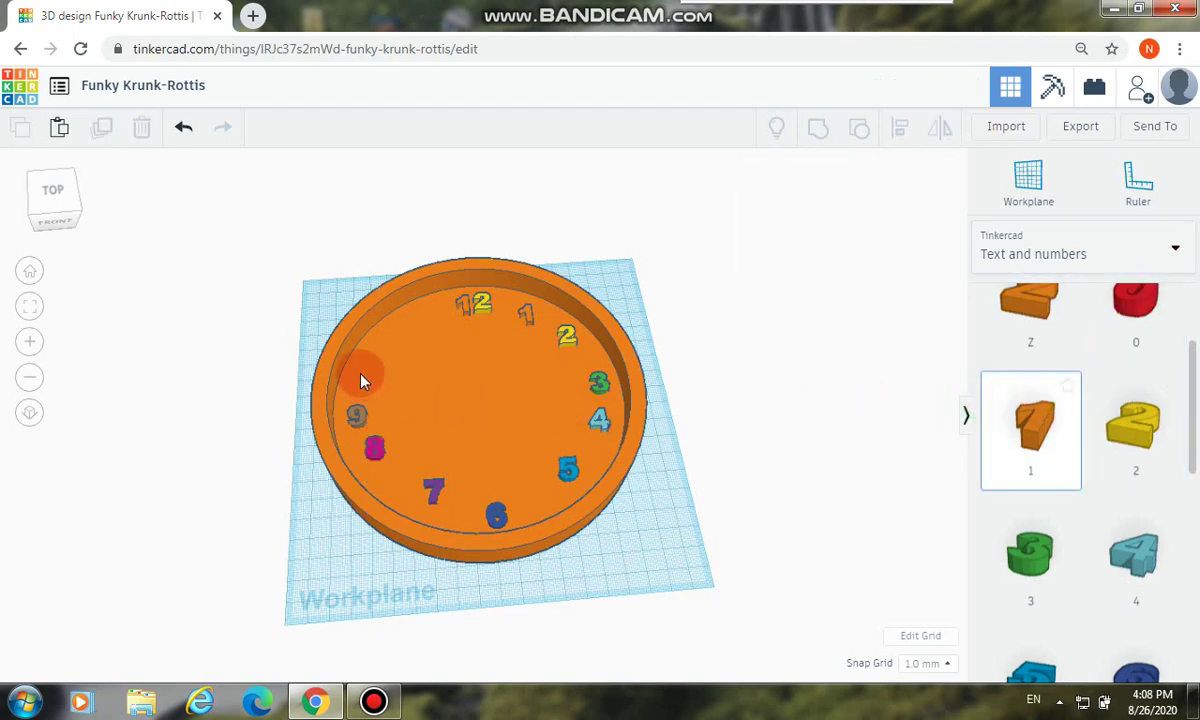
drag(362, 381, 352, 345)
click(404, 331)
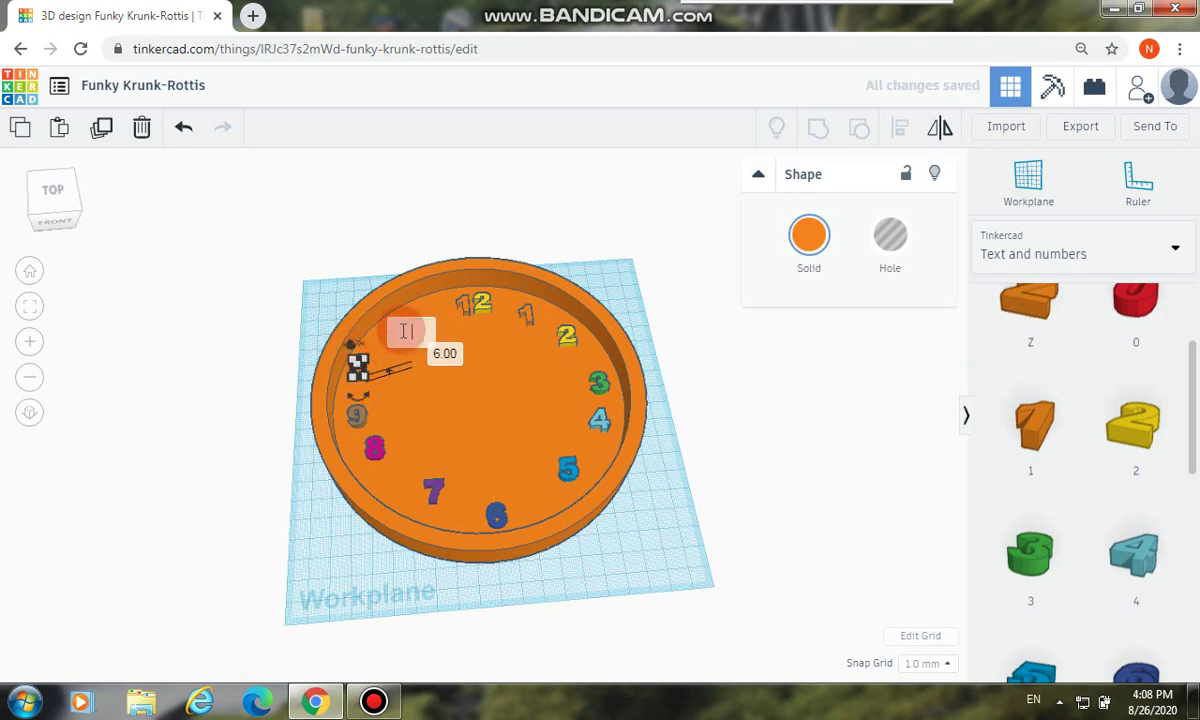
click(442, 355)
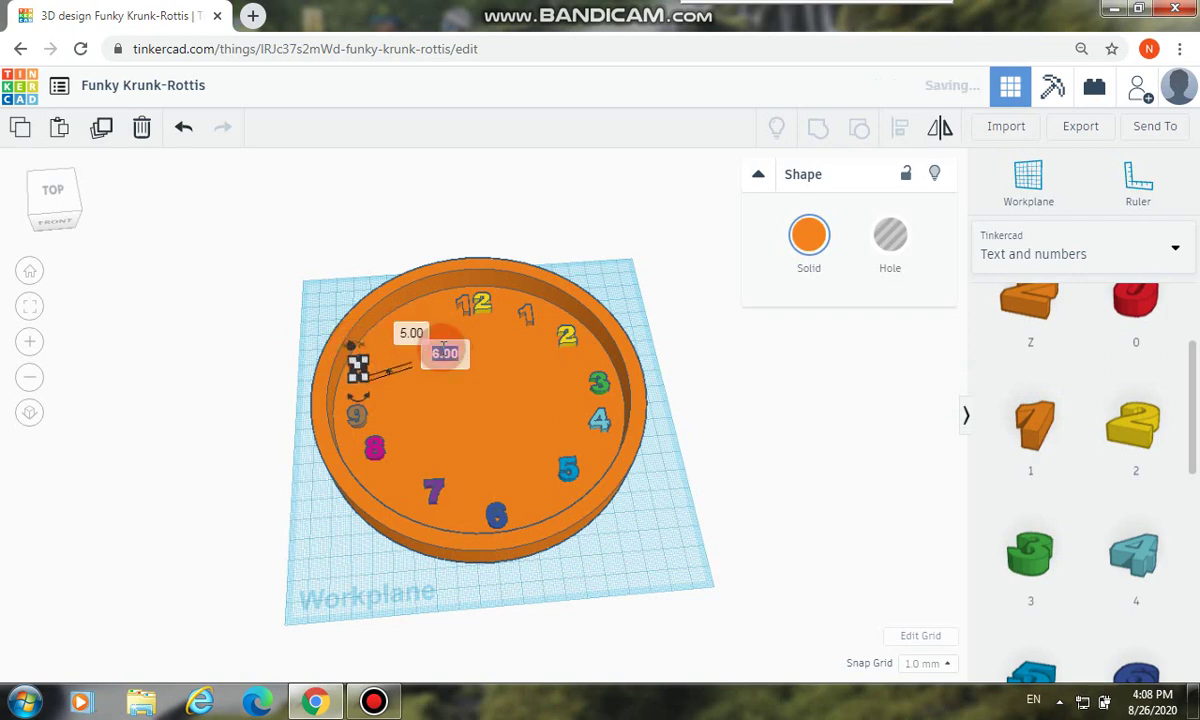
key(BackSpace)
text(5)
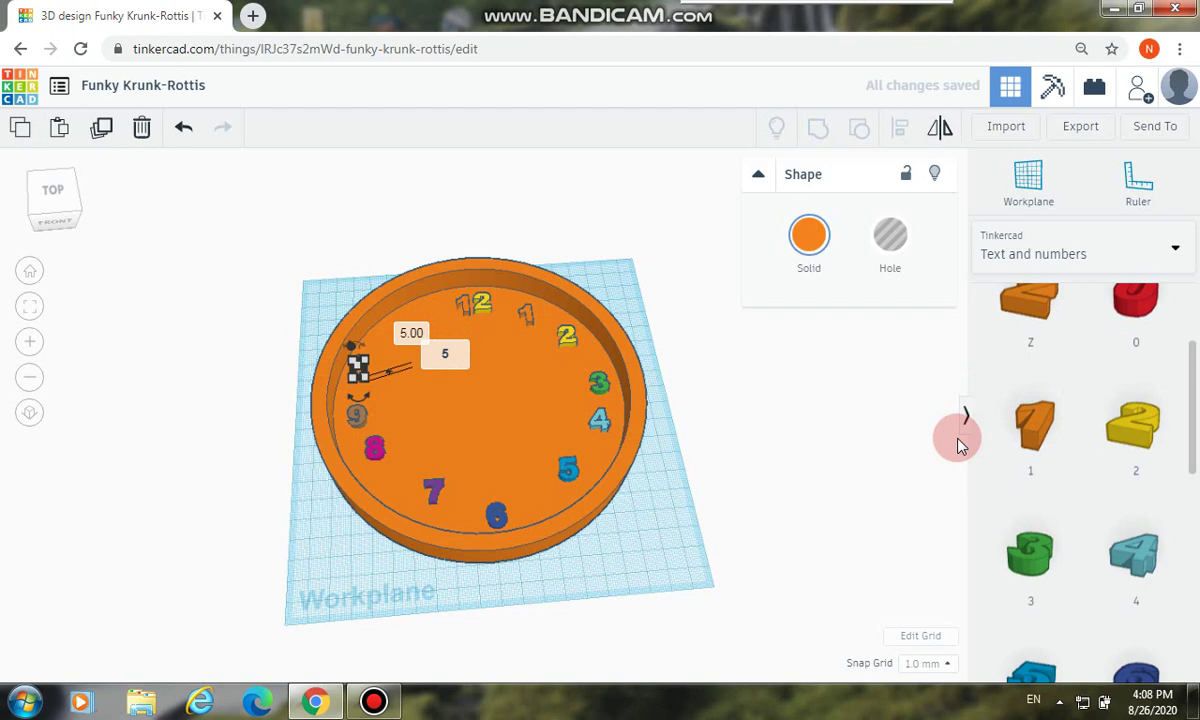
Place the number 0 shape right beside the 1 above the 9 and give it a height and elevation of 5 mm
click(1156, 312)
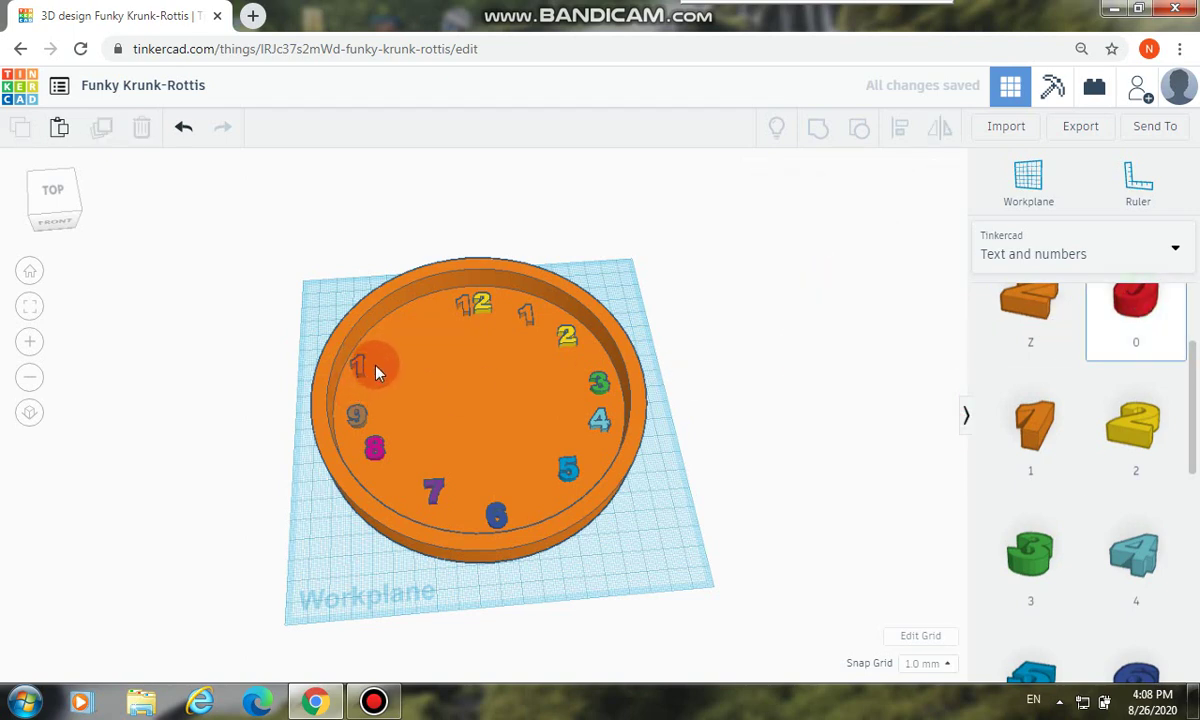
click(376, 367)
click(367, 343)
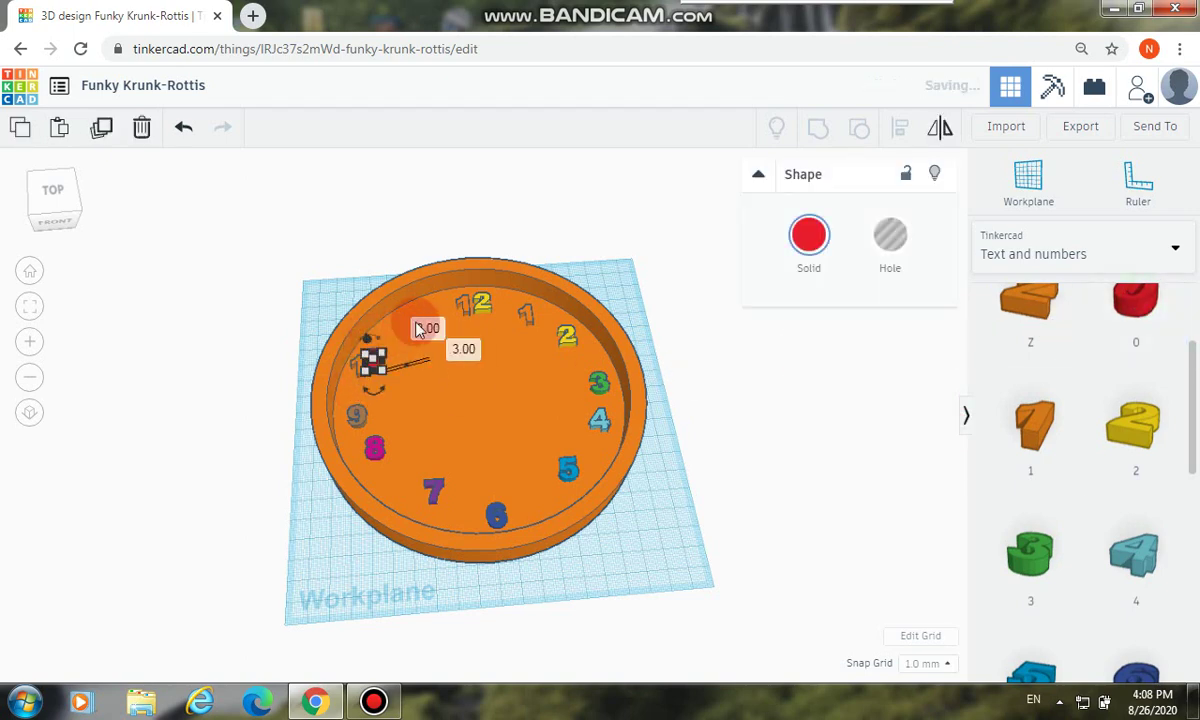
click(427, 328)
text(5)
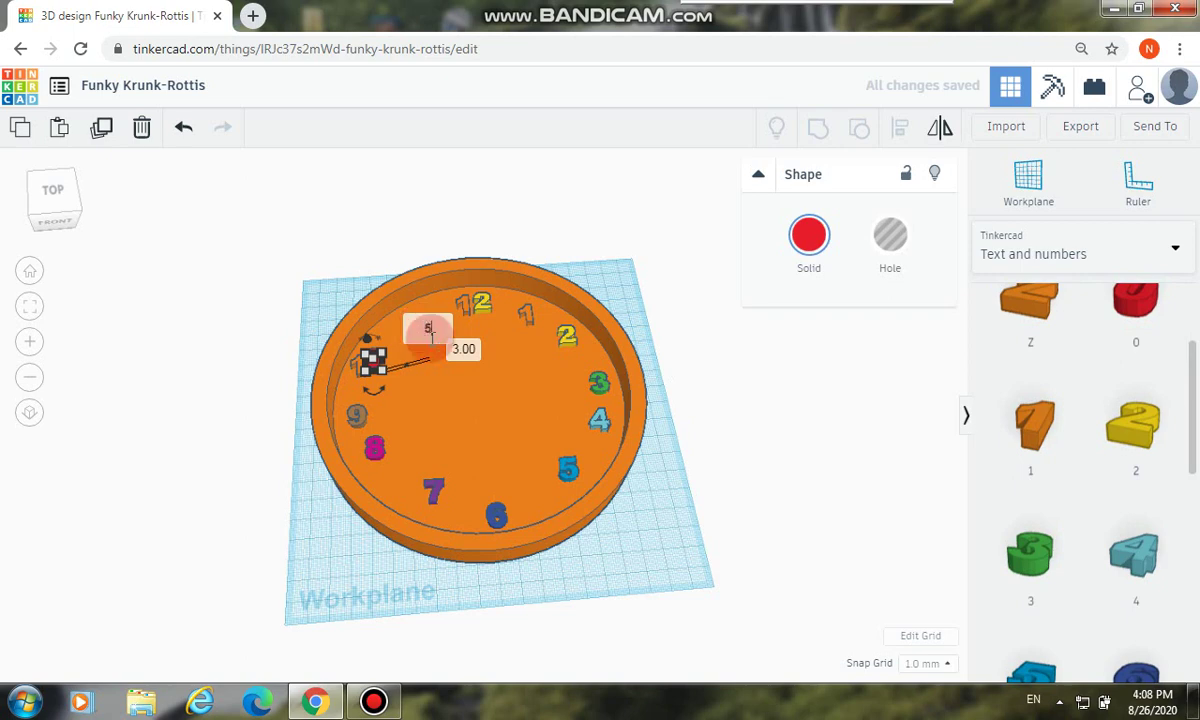
click(476, 348)
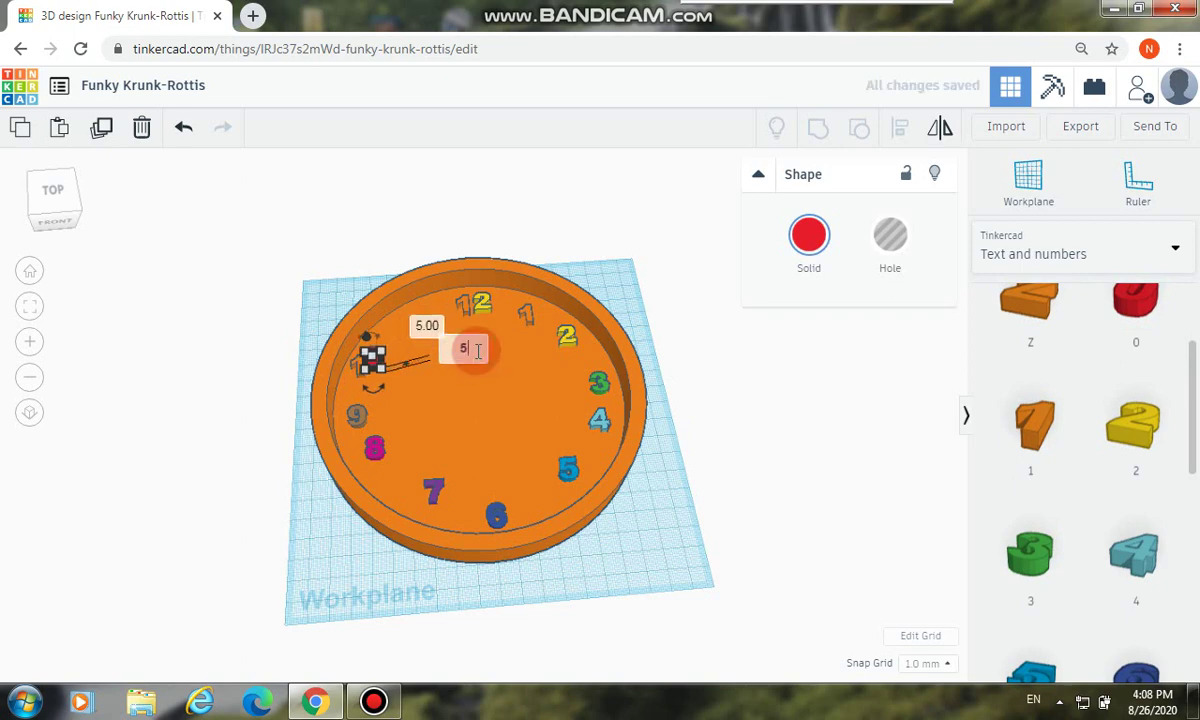
Nudge the 0 slightly down and to the right so it lines up beside the 1 to form the 10
right_drag(664, 408, 659, 488)
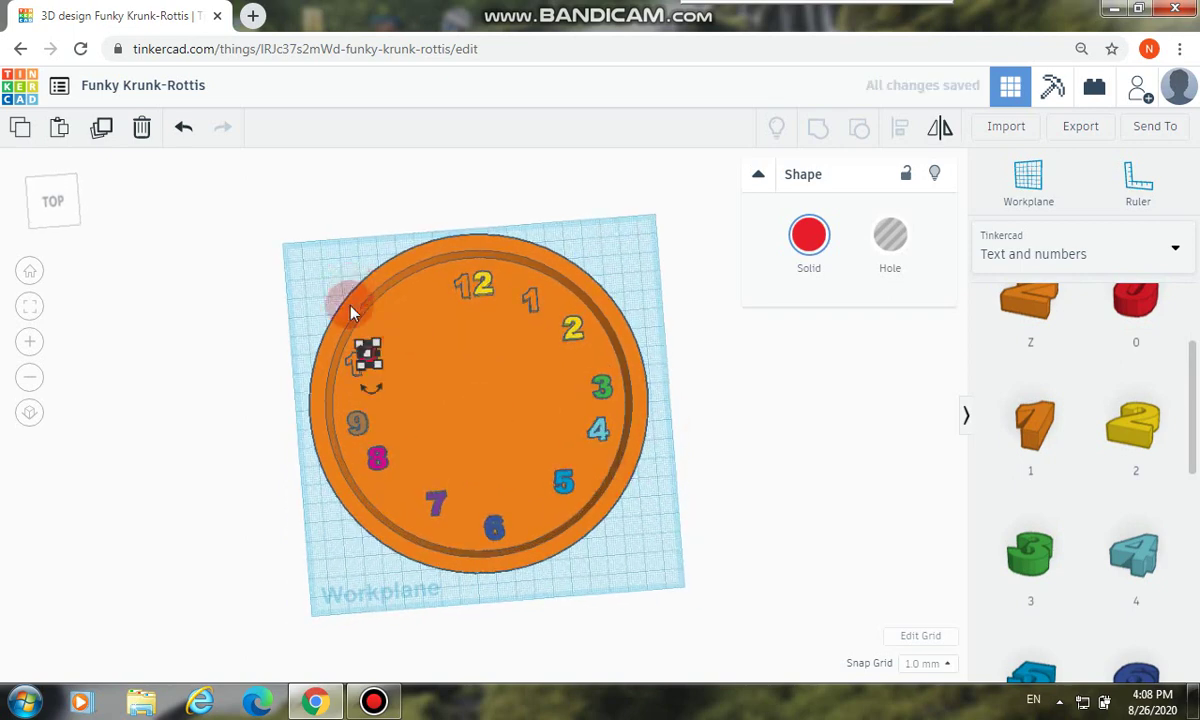
key(Down)
key(Down)
key(Right)
key(Down)
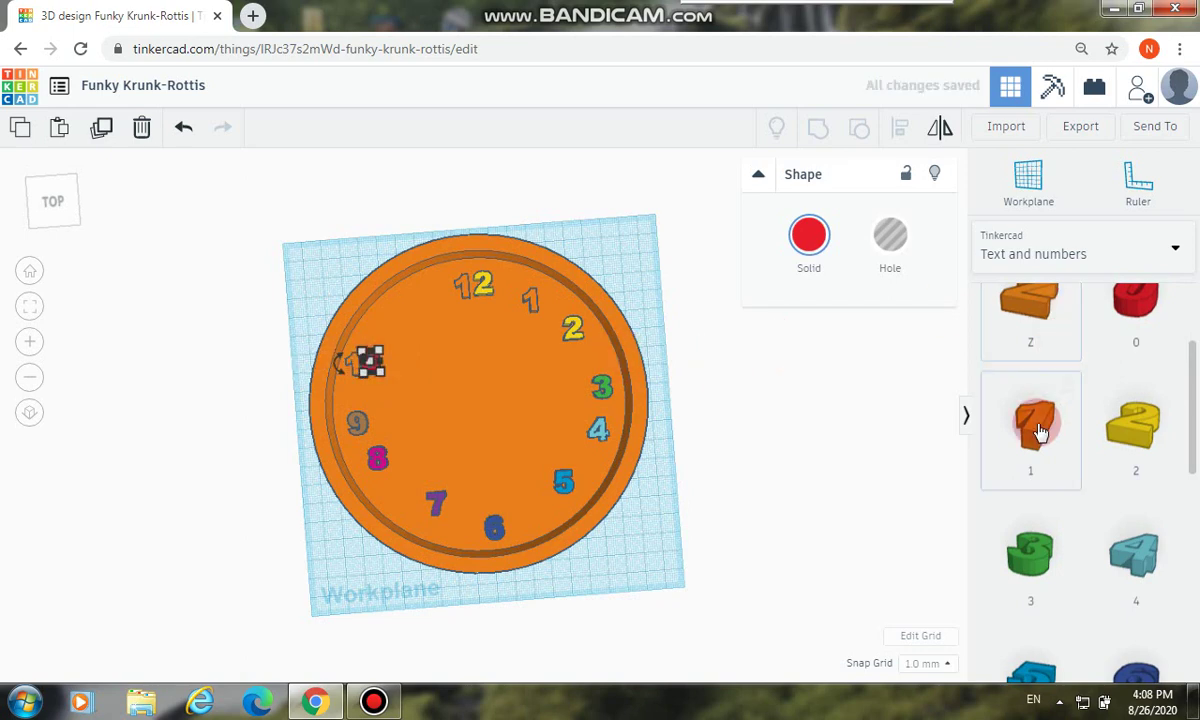
Add a number 1 shape between the 10 and the 12 as the first digit of the 11, with height and elevation at 5 mm
drag(1037, 425, 453, 305)
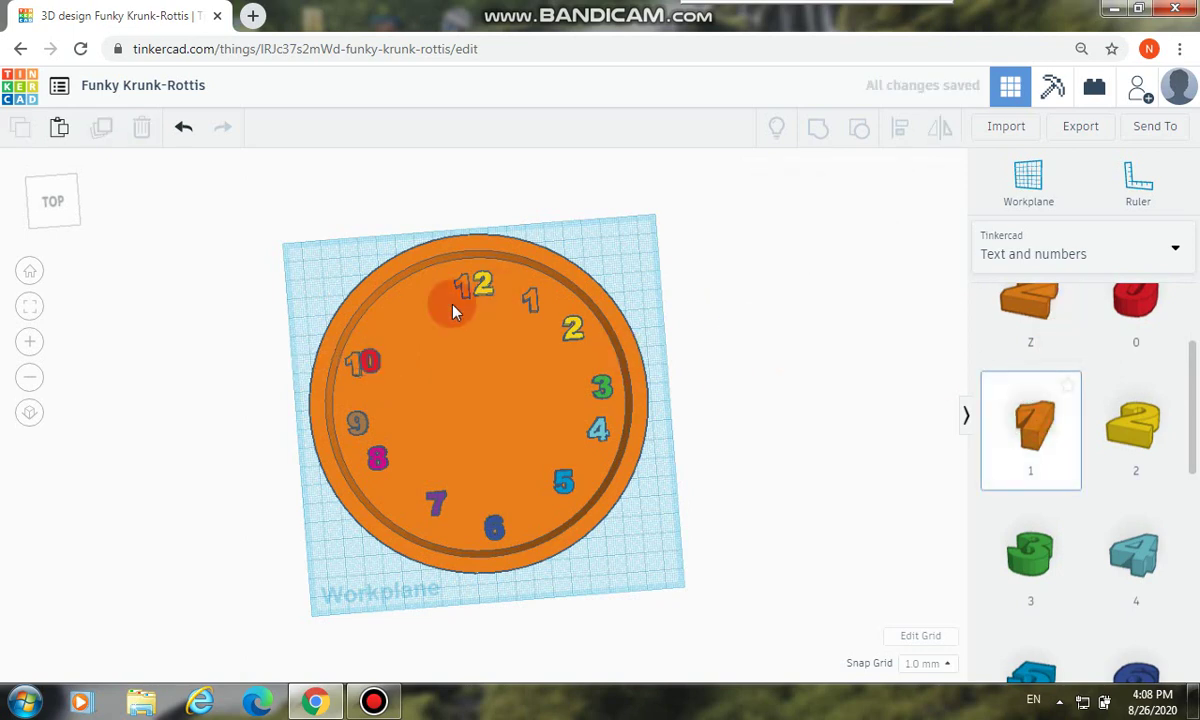
click(392, 325)
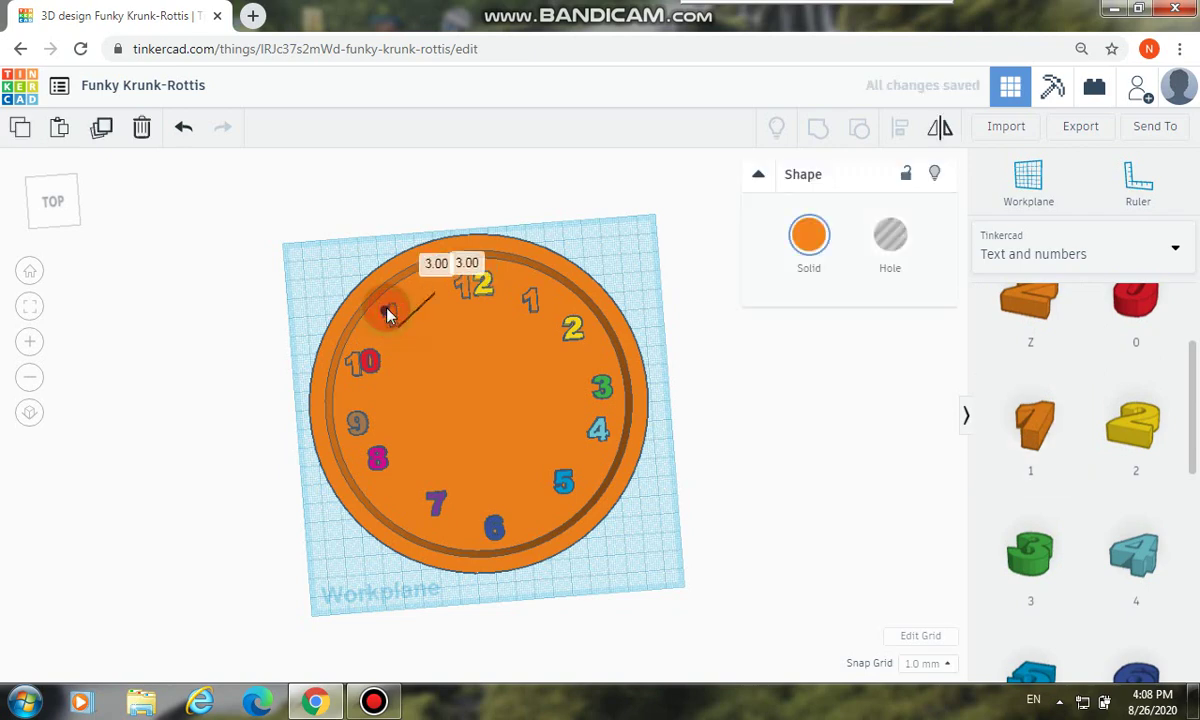
drag(388, 309, 390, 308)
click(432, 264)
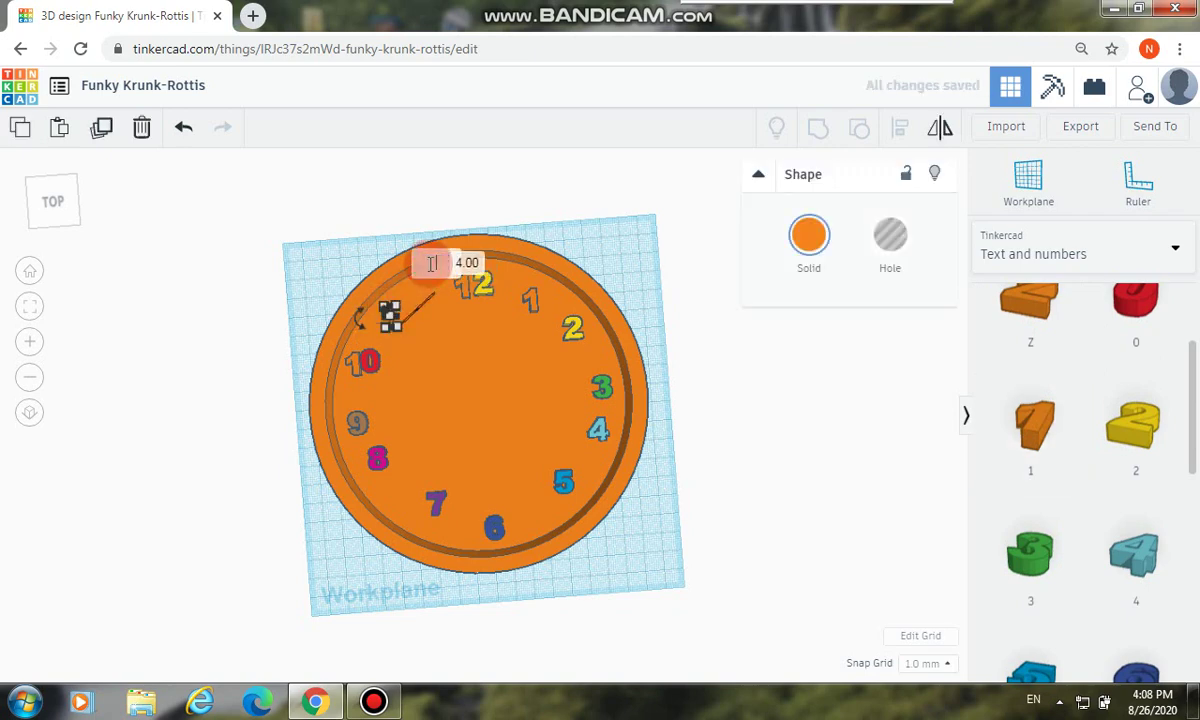
text(5)
click(466, 262)
text(5)
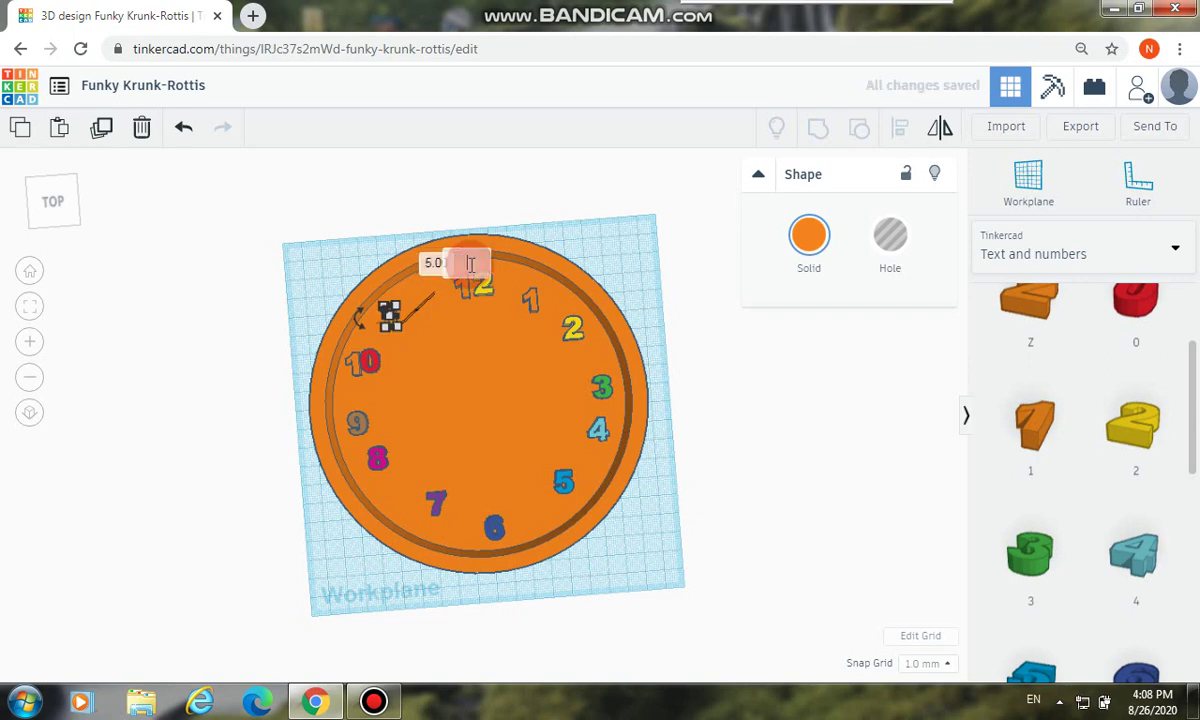
Place a second number 1 shape beside the first to complete the 11 and set its height and elevation to 5 mm
click(1013, 445)
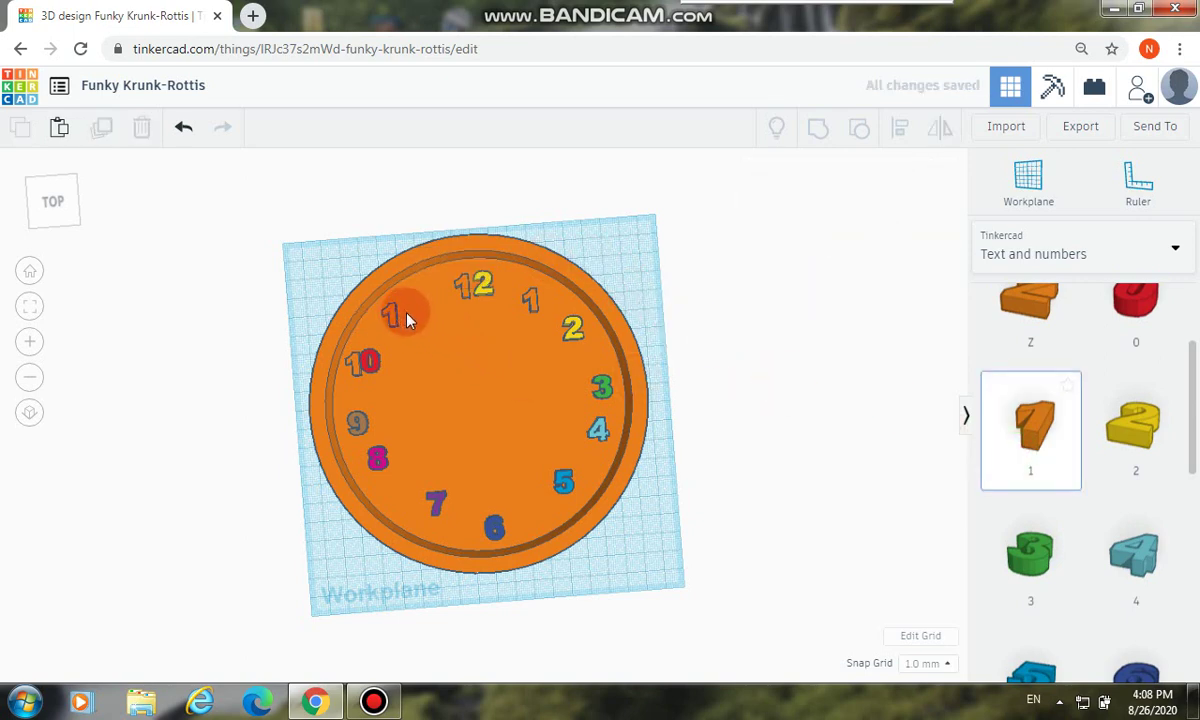
click(402, 313)
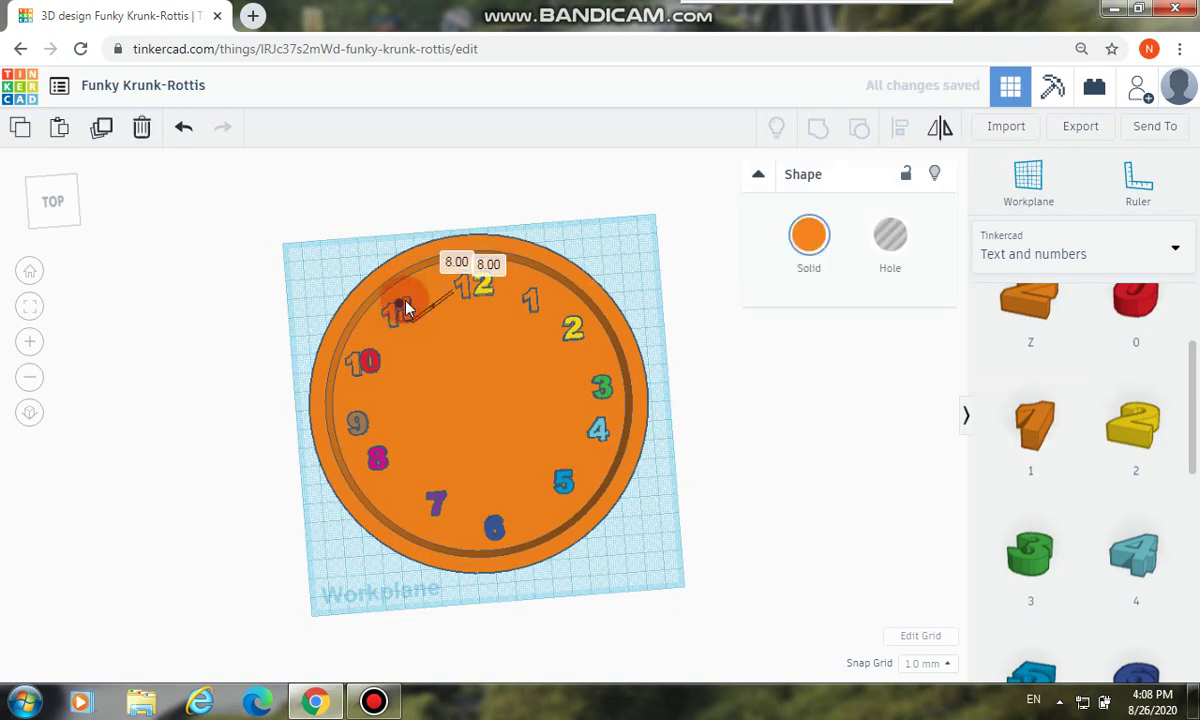
click(456, 262)
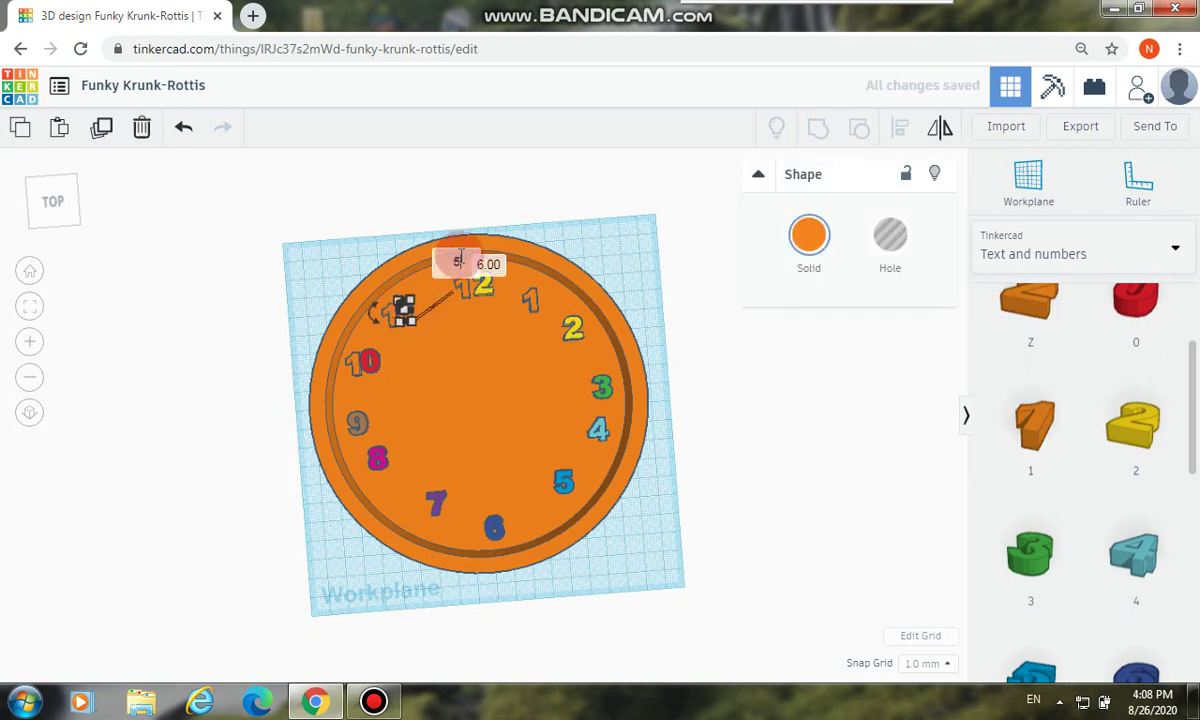
click(500, 265)
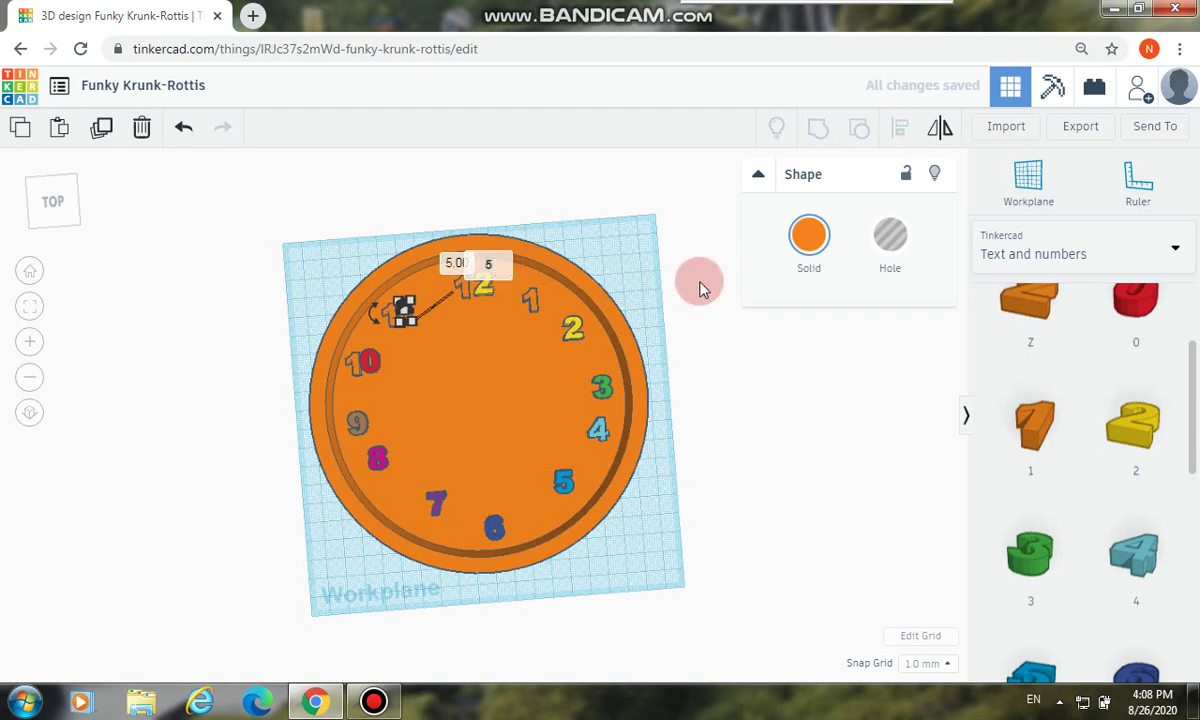
key(Return)
click(642, 293)
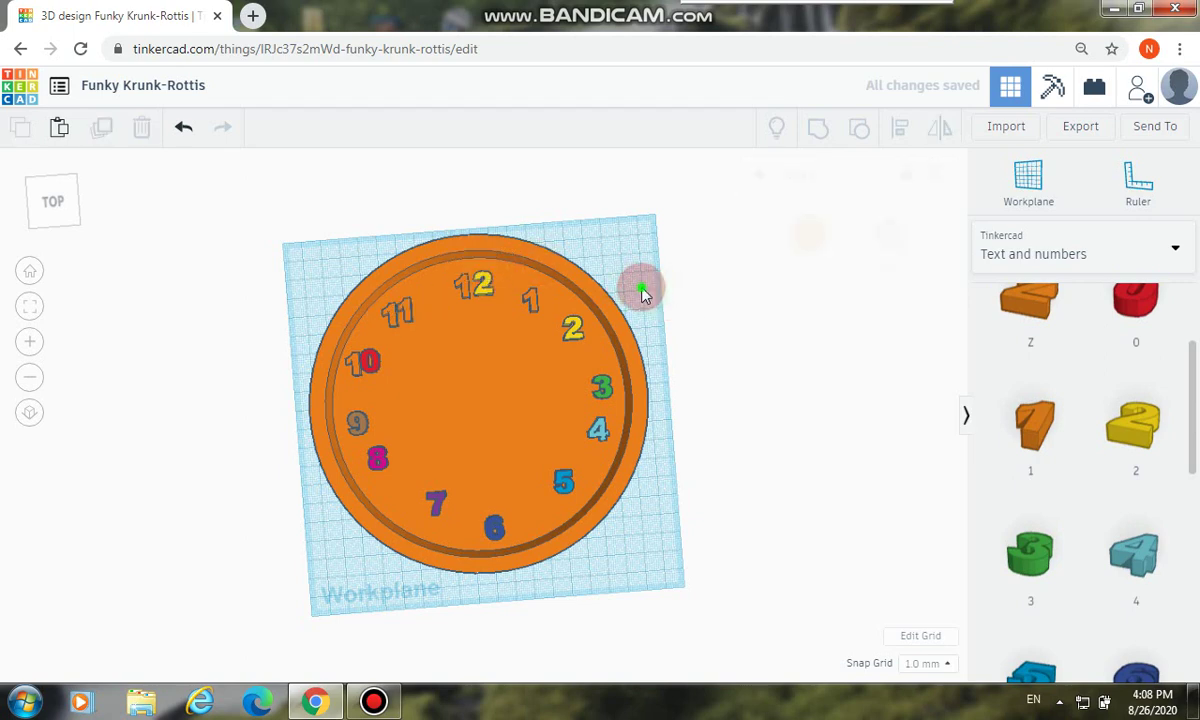
Shift the two digits of the 11 slightly to the right to even out their spacing
click(410, 313)
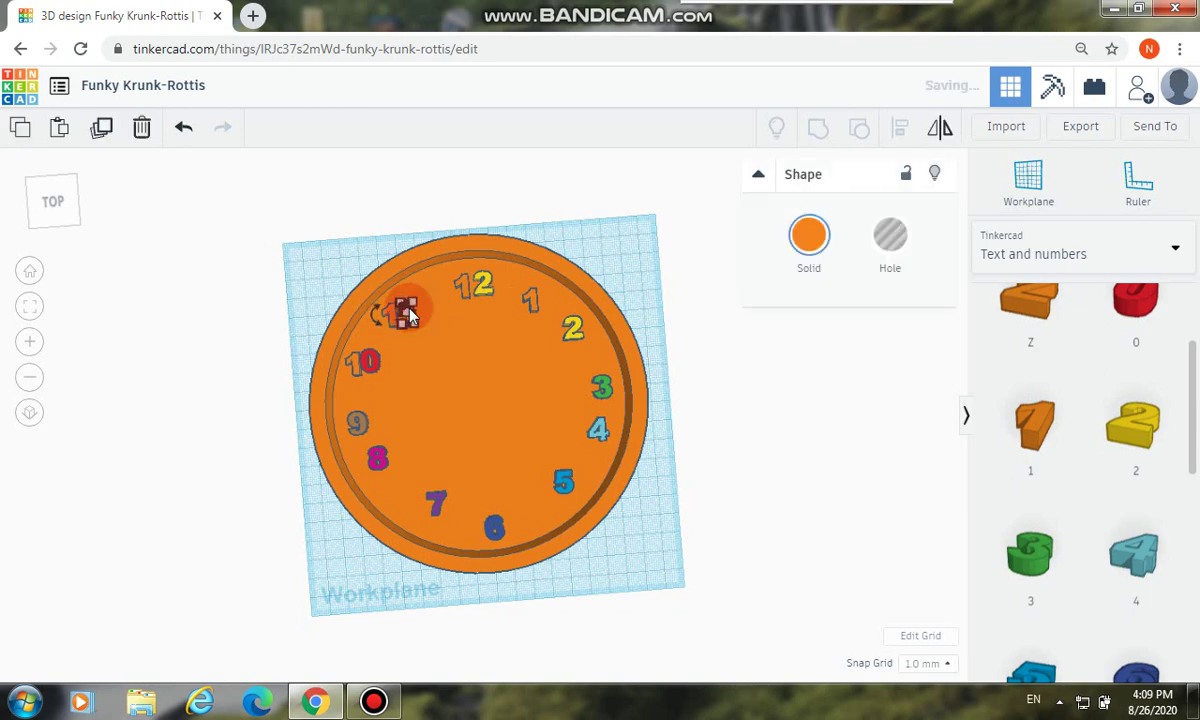
drag(410, 316, 398, 318)
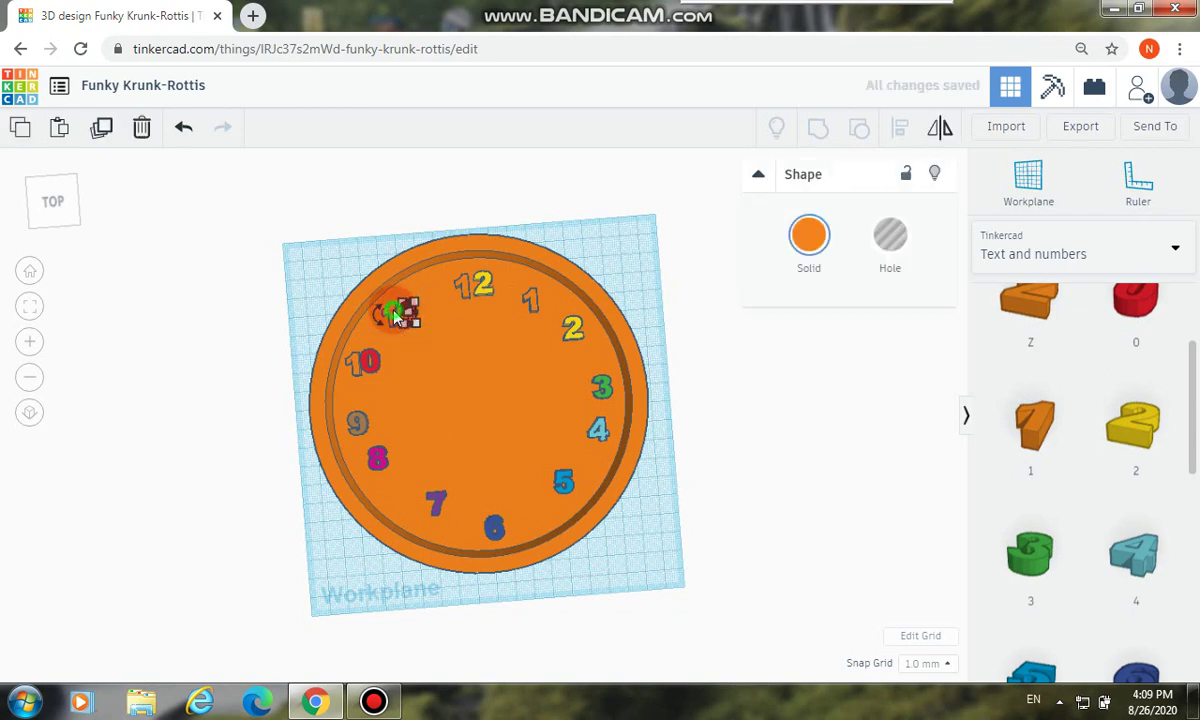
click(394, 315)
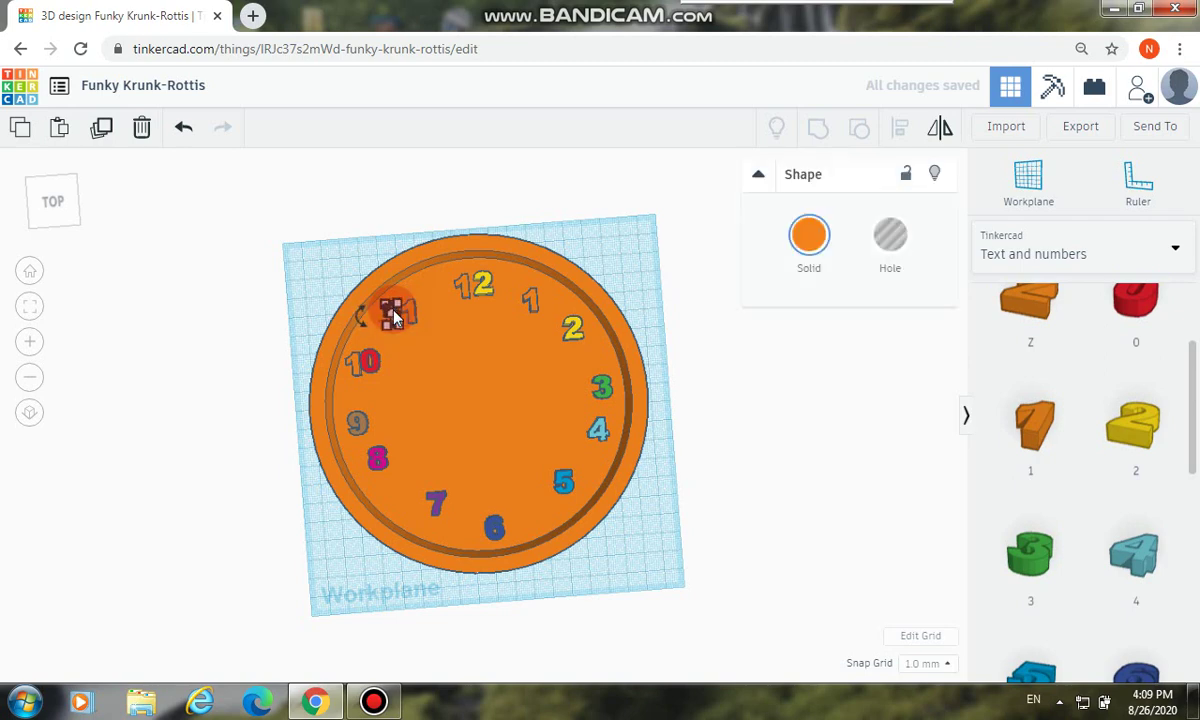
Nudge the 0 and the 1 of the 10 slightly right and down to refine the number's position
click(372, 364)
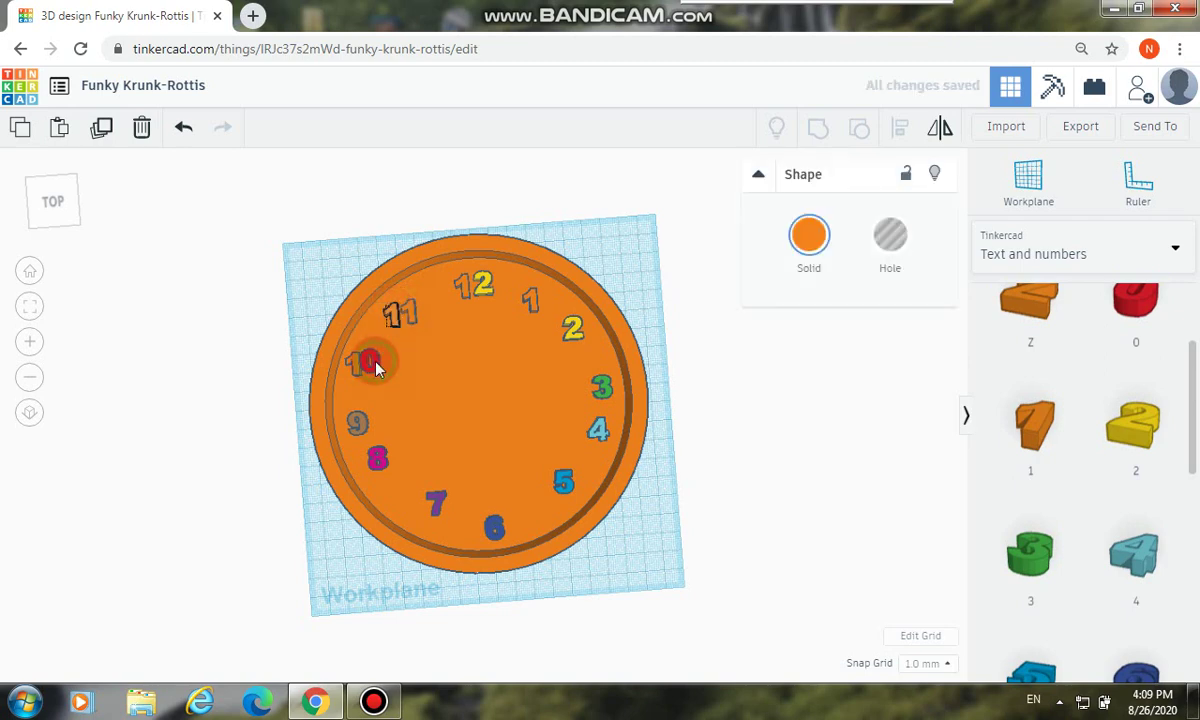
drag(376, 362, 378, 362)
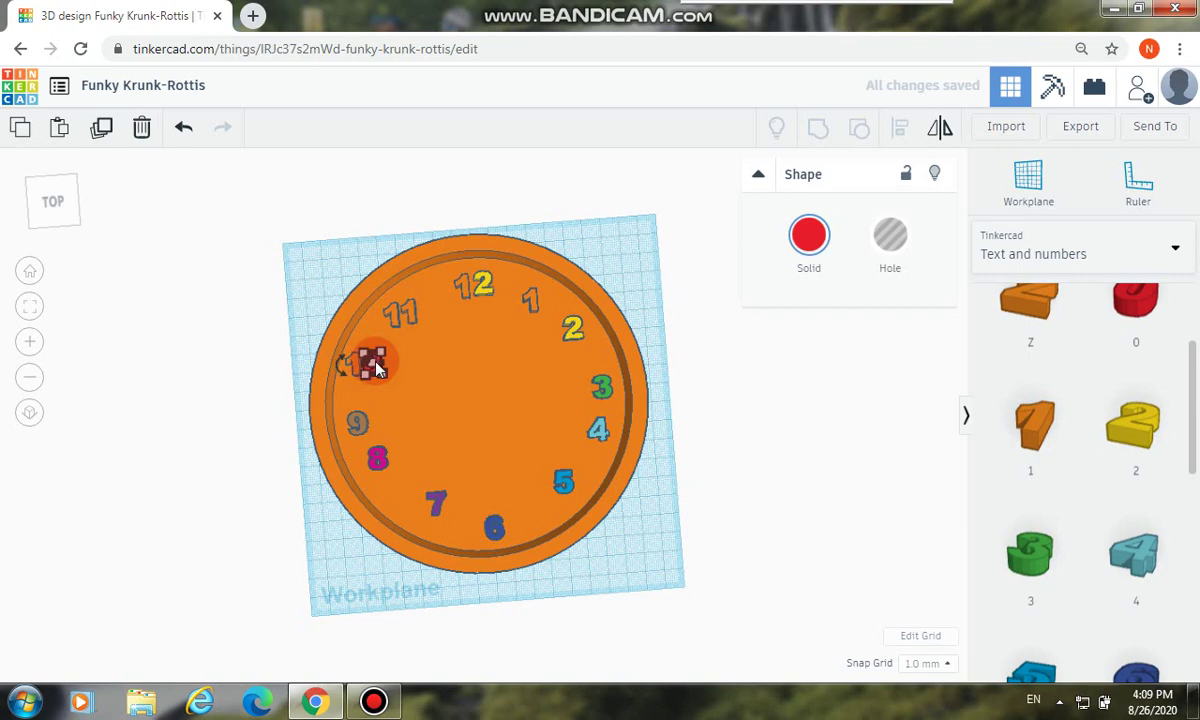
click(355, 364)
click(357, 371)
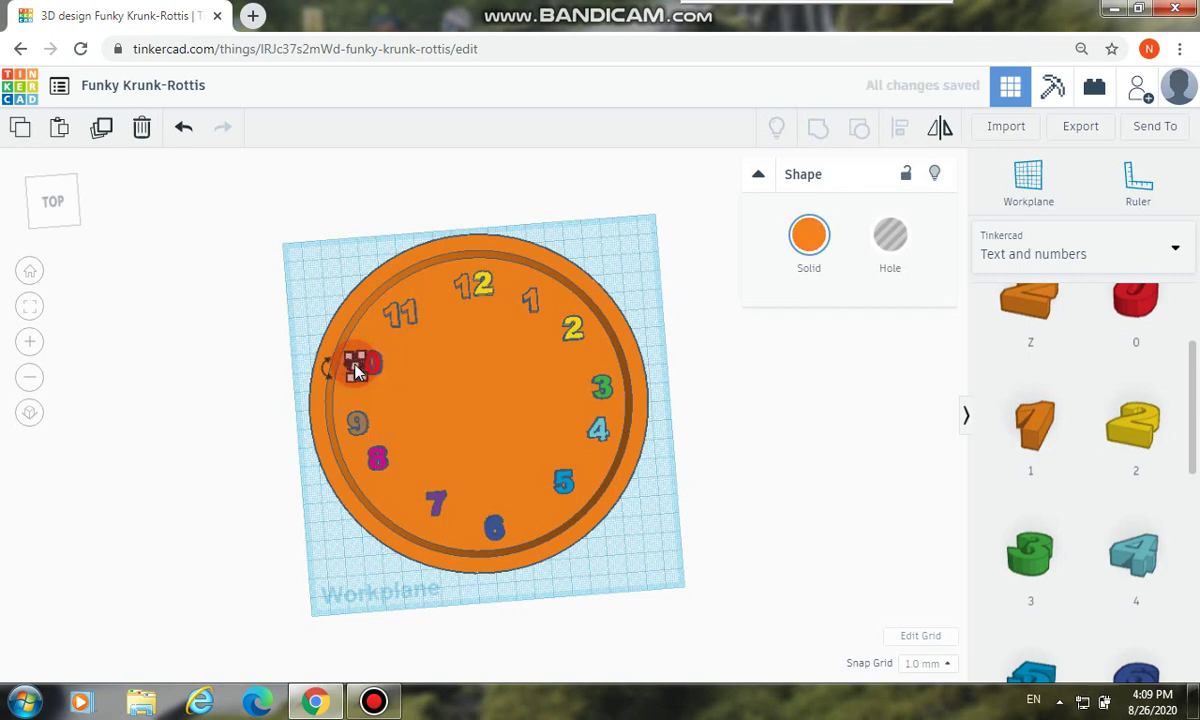
Even out the spacing of the lower numbers: move the 9 up, the 8 down, and the 7 and 6 slightly left
click(362, 428)
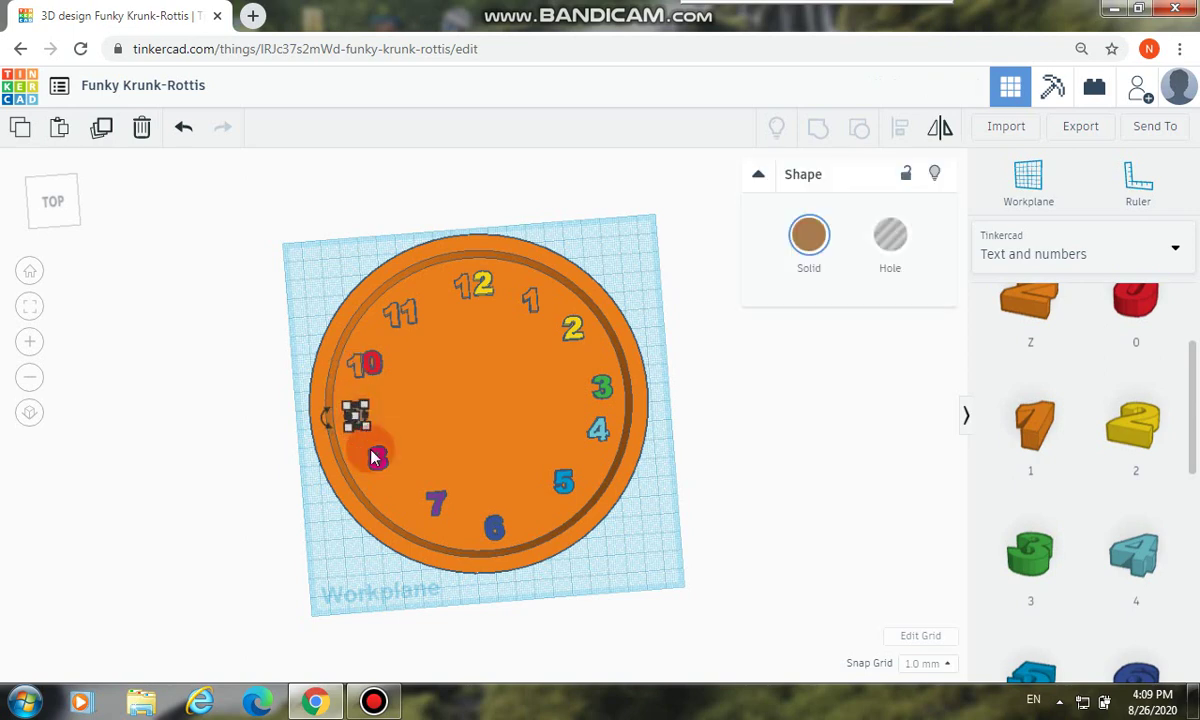
click(381, 462)
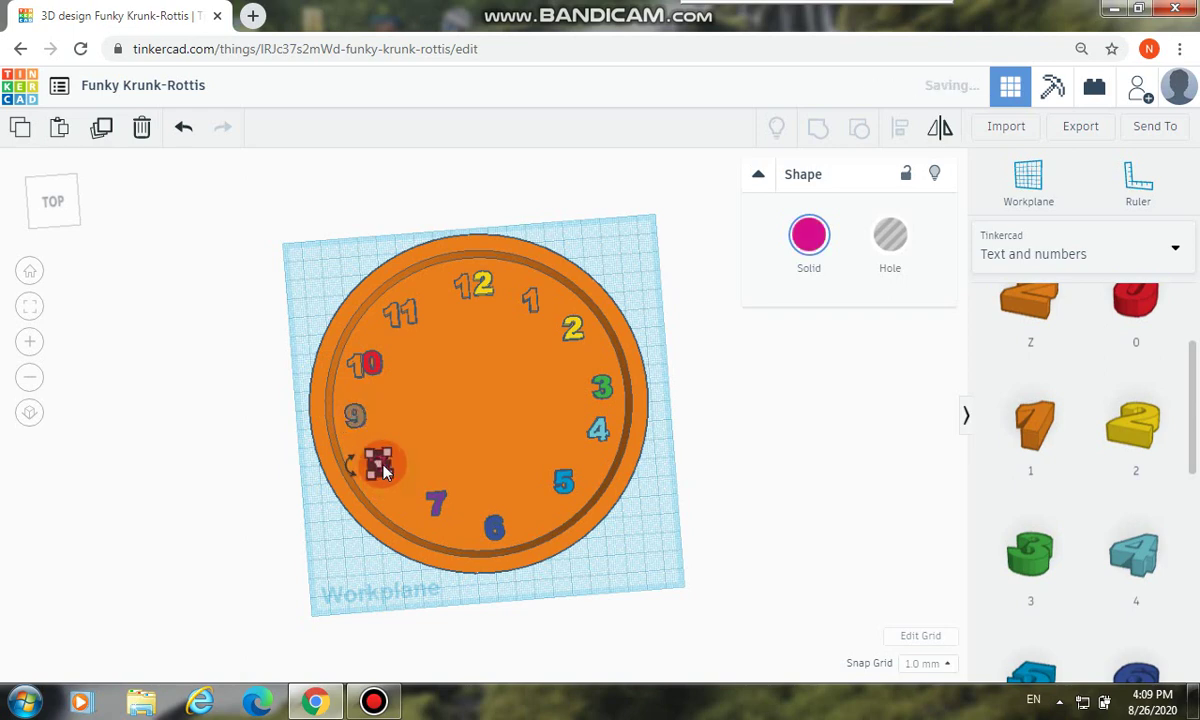
click(437, 510)
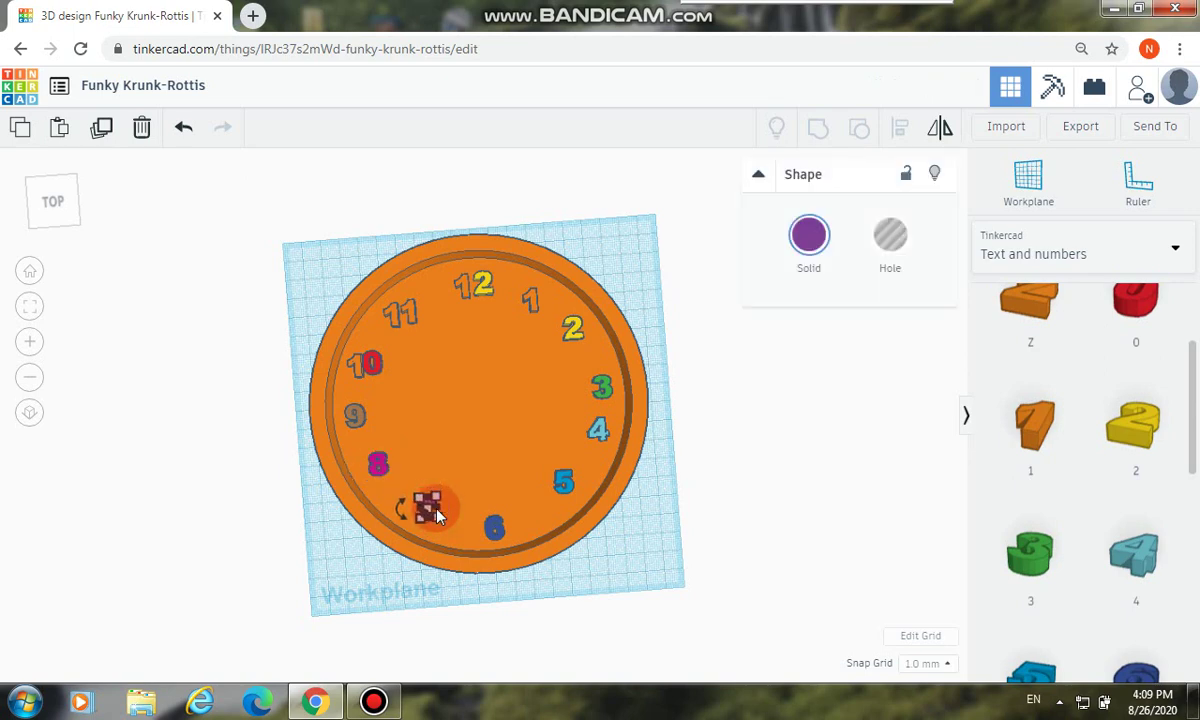
click(493, 533)
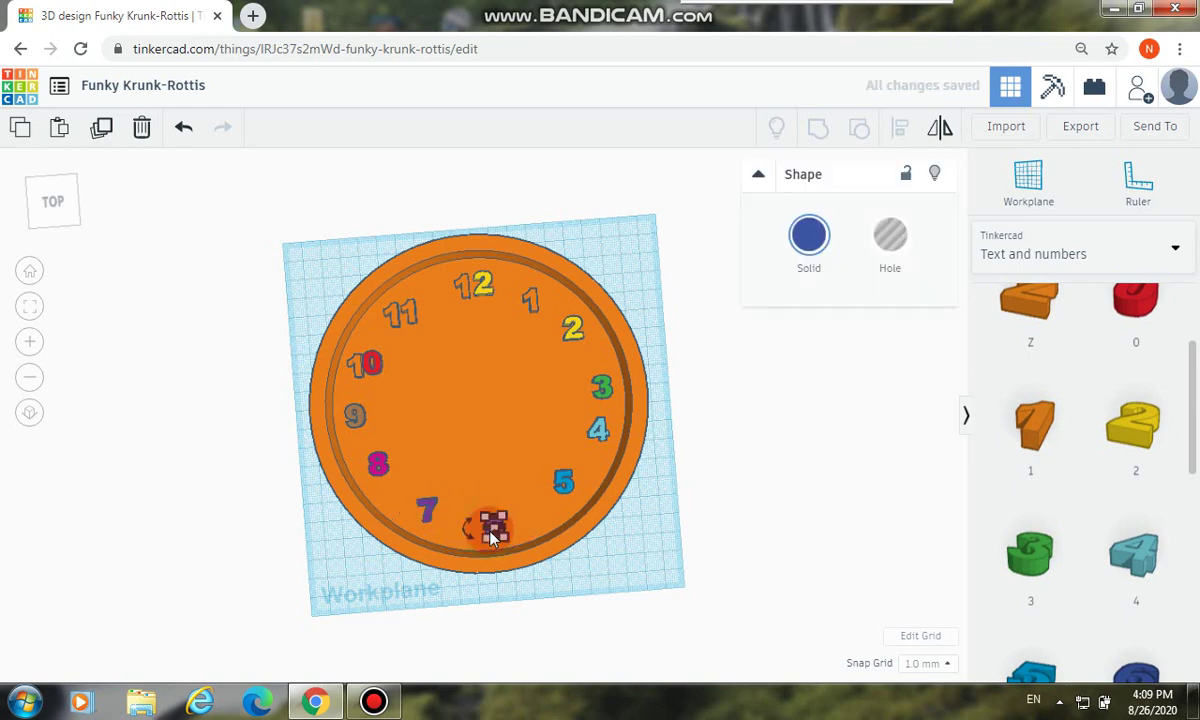
Nudge the 5 down and slightly left along the clock face to widen its gap from the 4
click(561, 480)
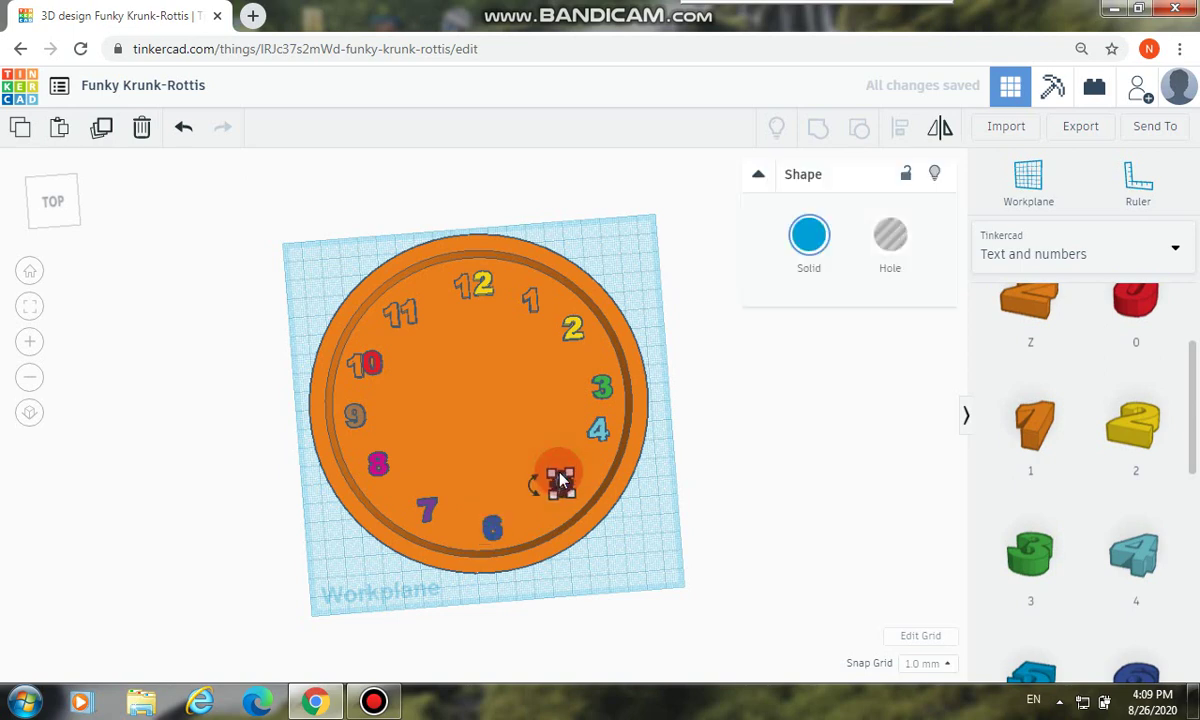
key(Down)
key(Down)
key(Down)
key(Down)
key(Down)
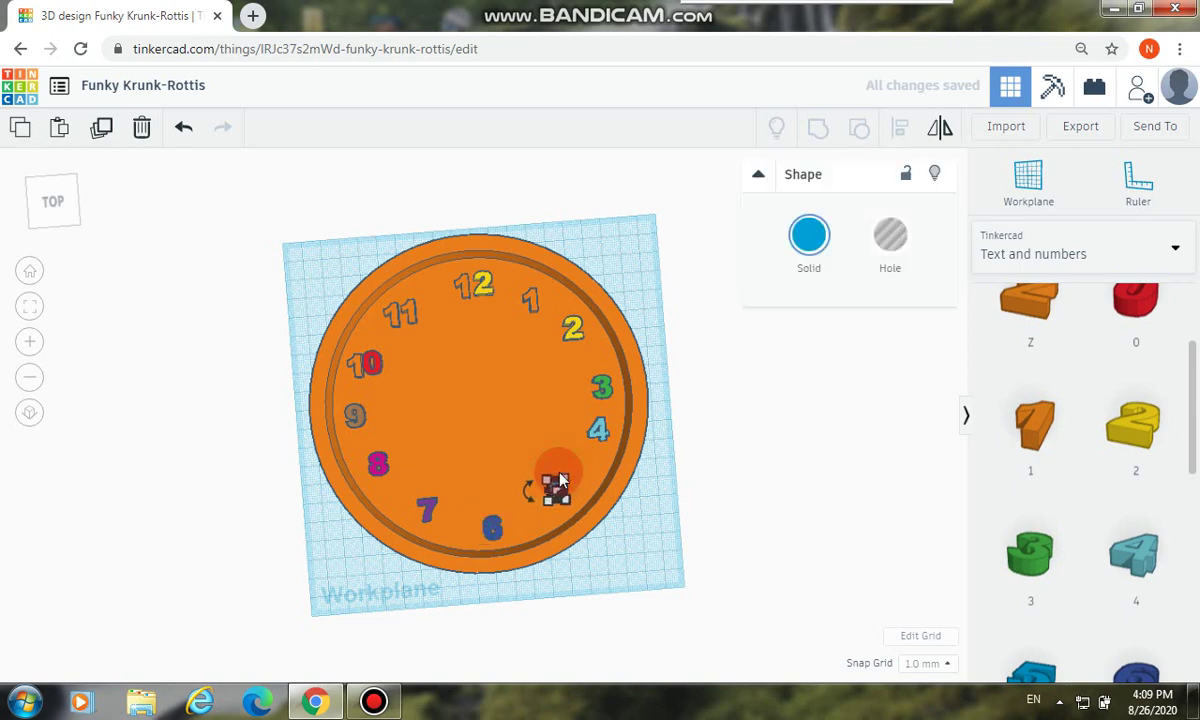
Nudge the 4 down so it sits more evenly between the 3 and the 5
click(598, 427)
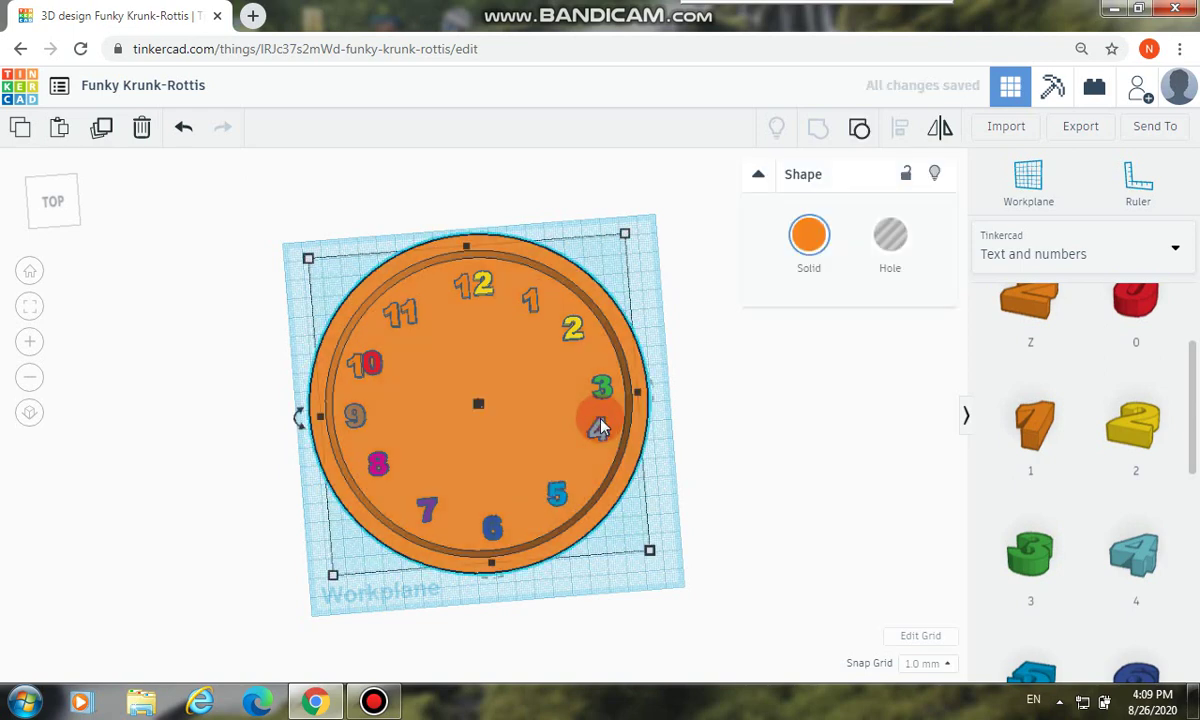
click(600, 428)
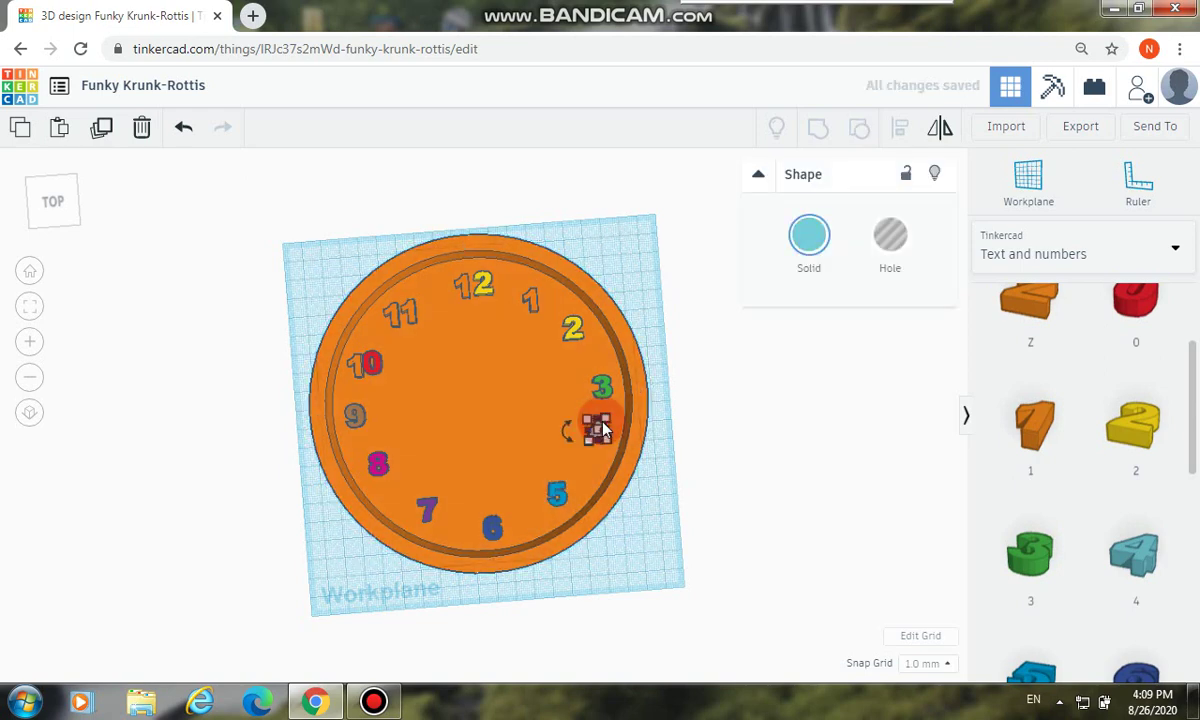
key(Down)
key(Down)
key(Down)
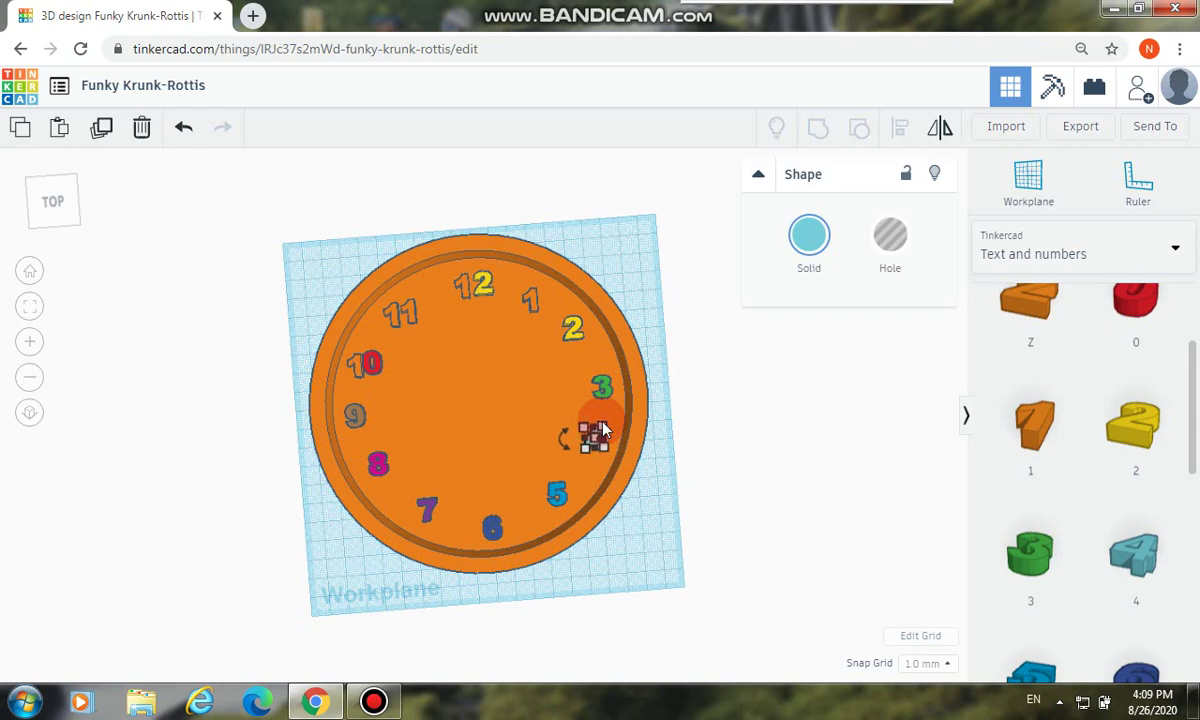
key(Right)
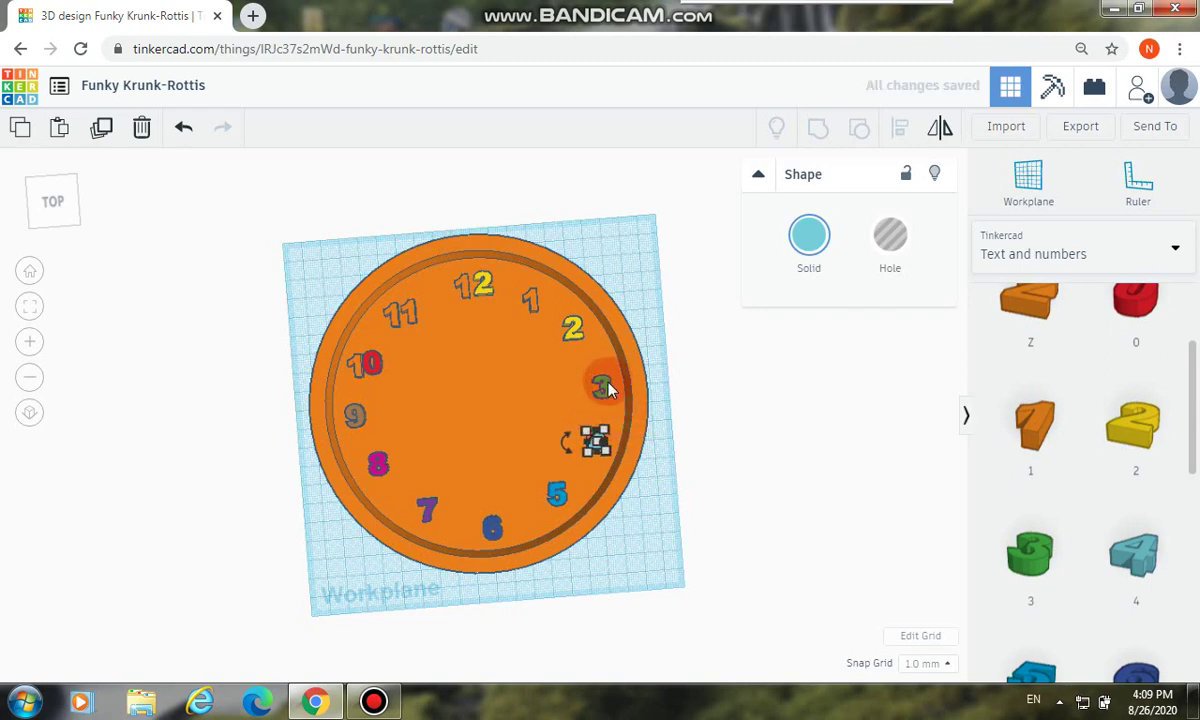
Fine-tune the upper right numbers: shift the 3 slightly up, the 2 slightly right and down, and the 1 slightly up
click(604, 388)
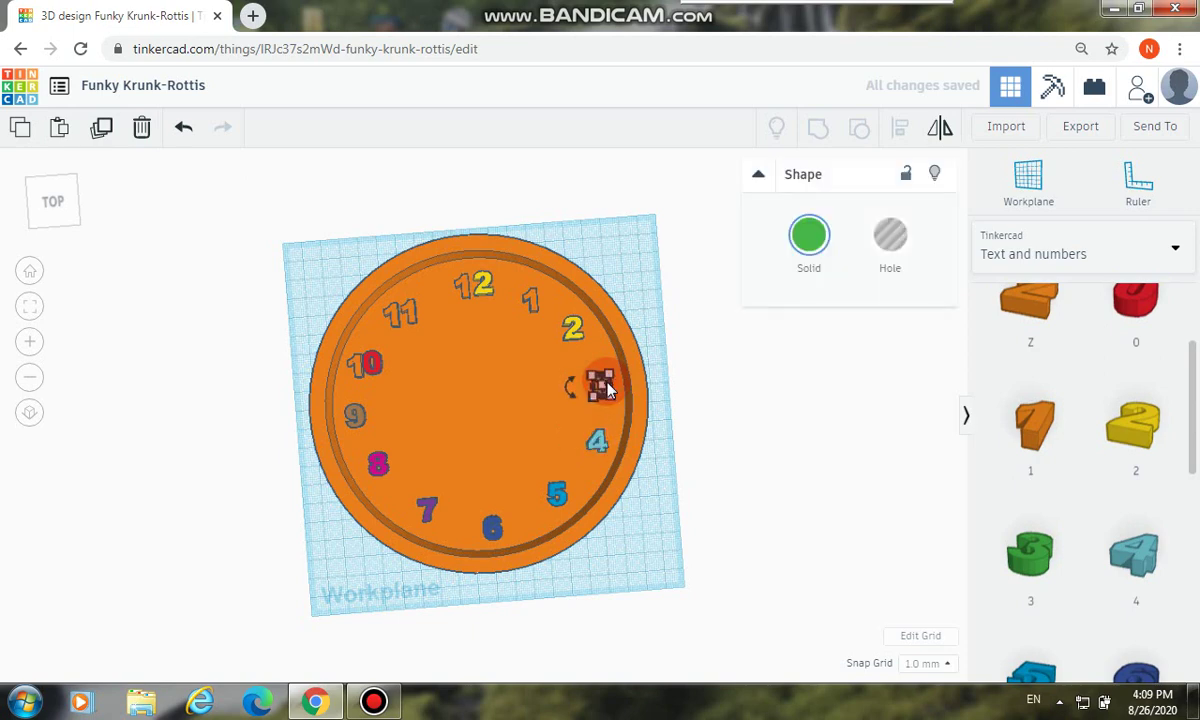
click(574, 336)
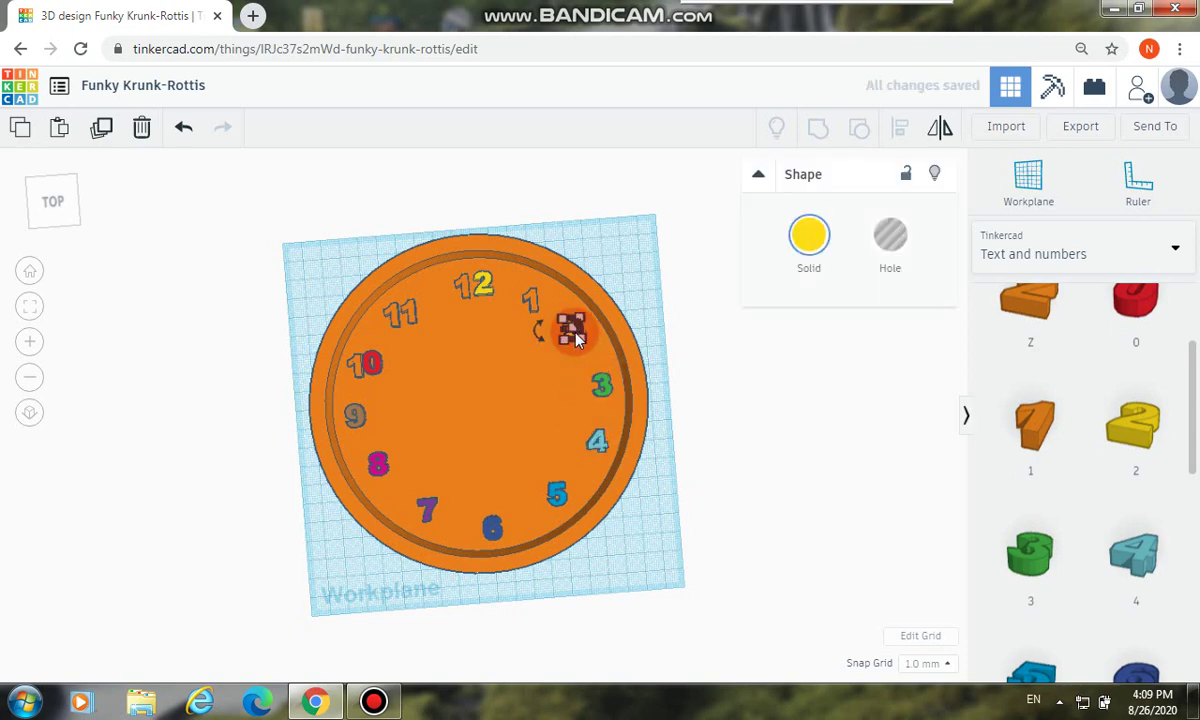
click(533, 300)
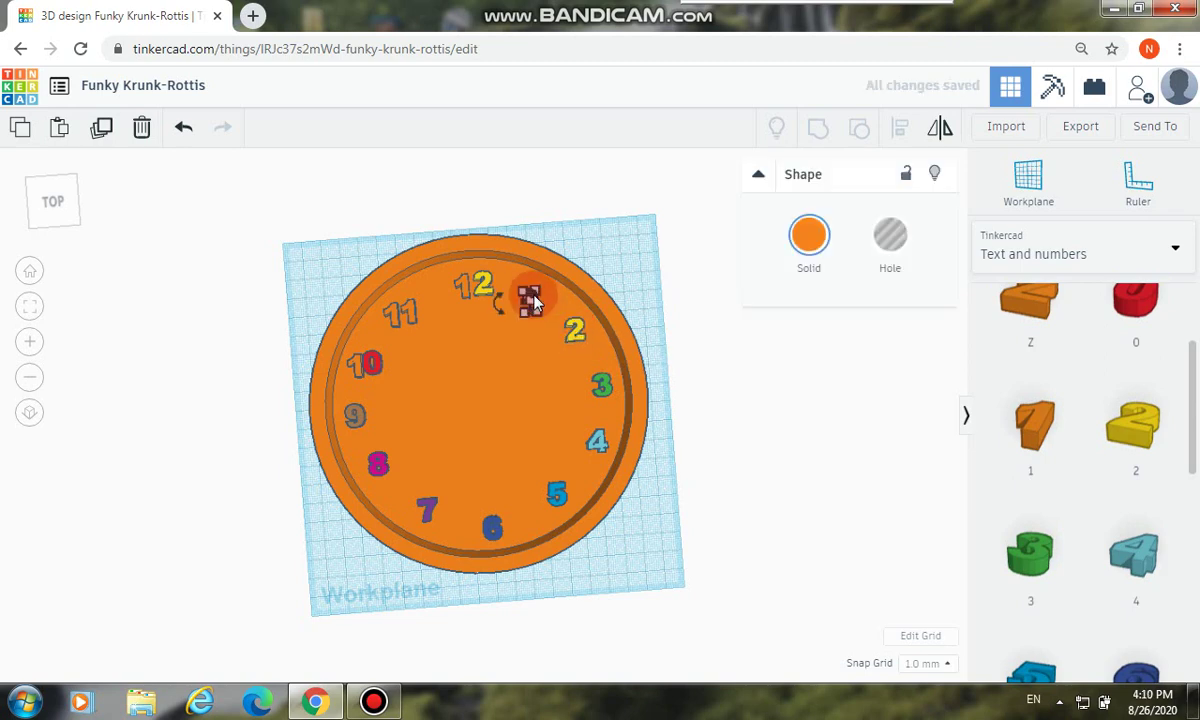
Shift both digits of the 12 slightly left to centre the number at the top of the clock face
click(467, 290)
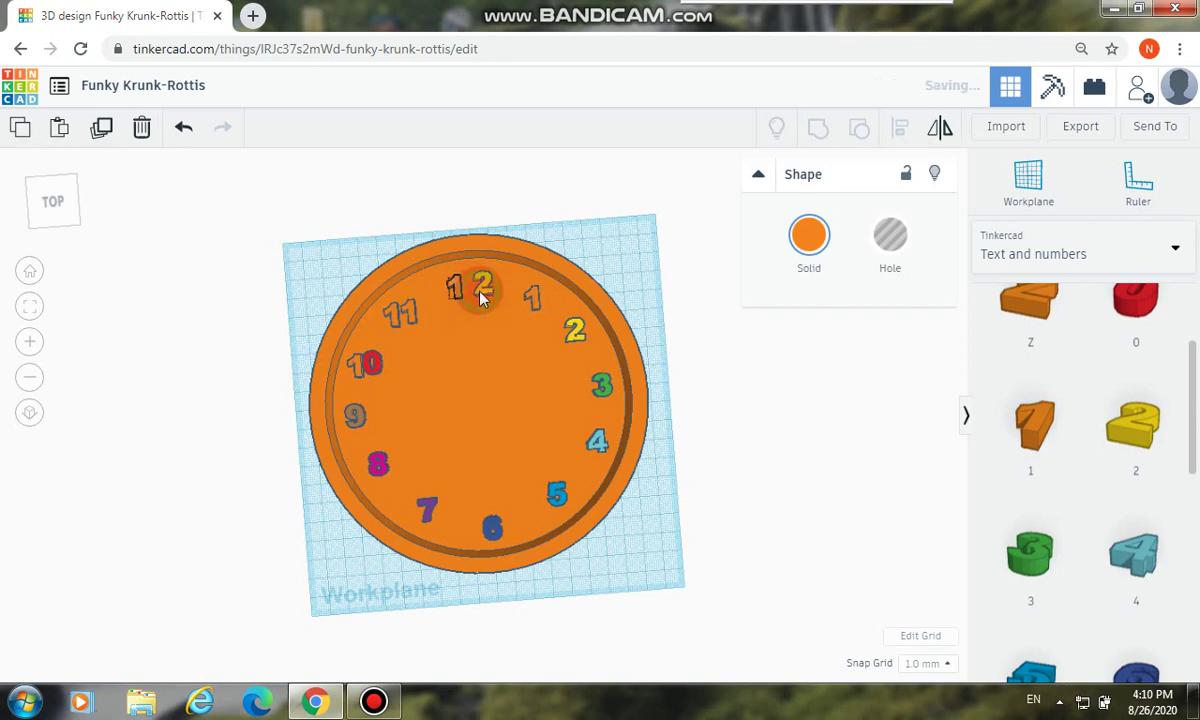
click(482, 290)
drag(482, 296, 470, 287)
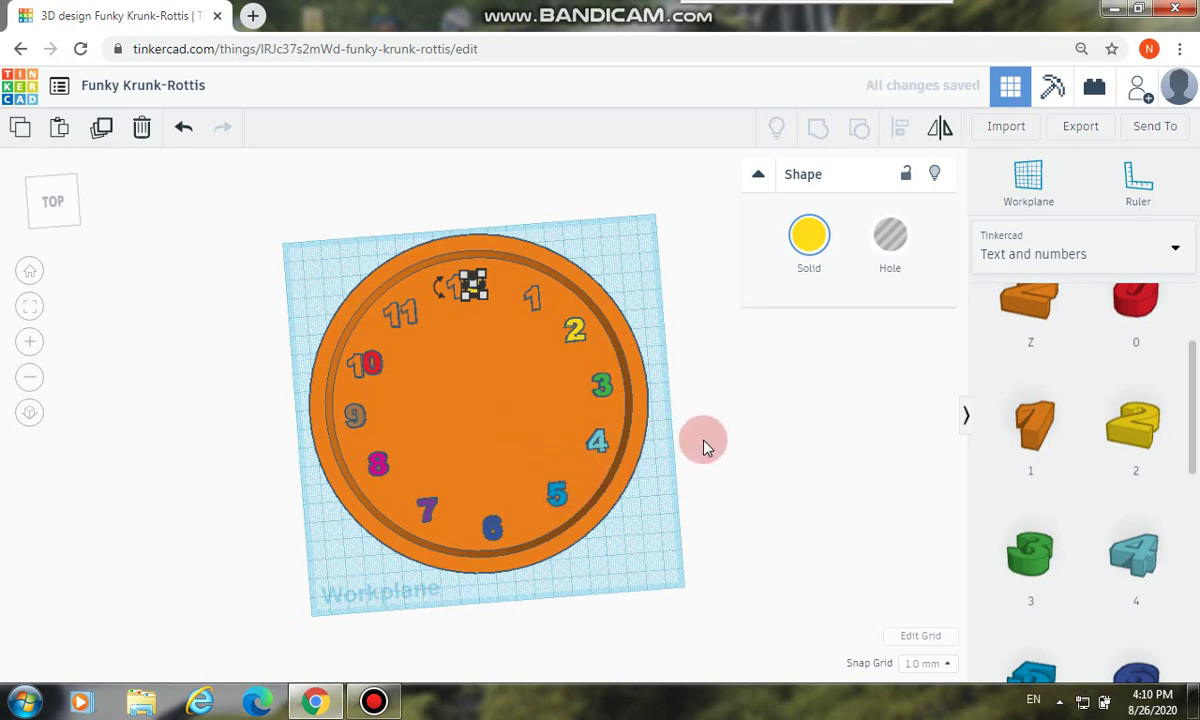
Recolour both digits of the 12 and the opposite 6 with the bright blue preset
right_drag(704, 468, 698, 479)
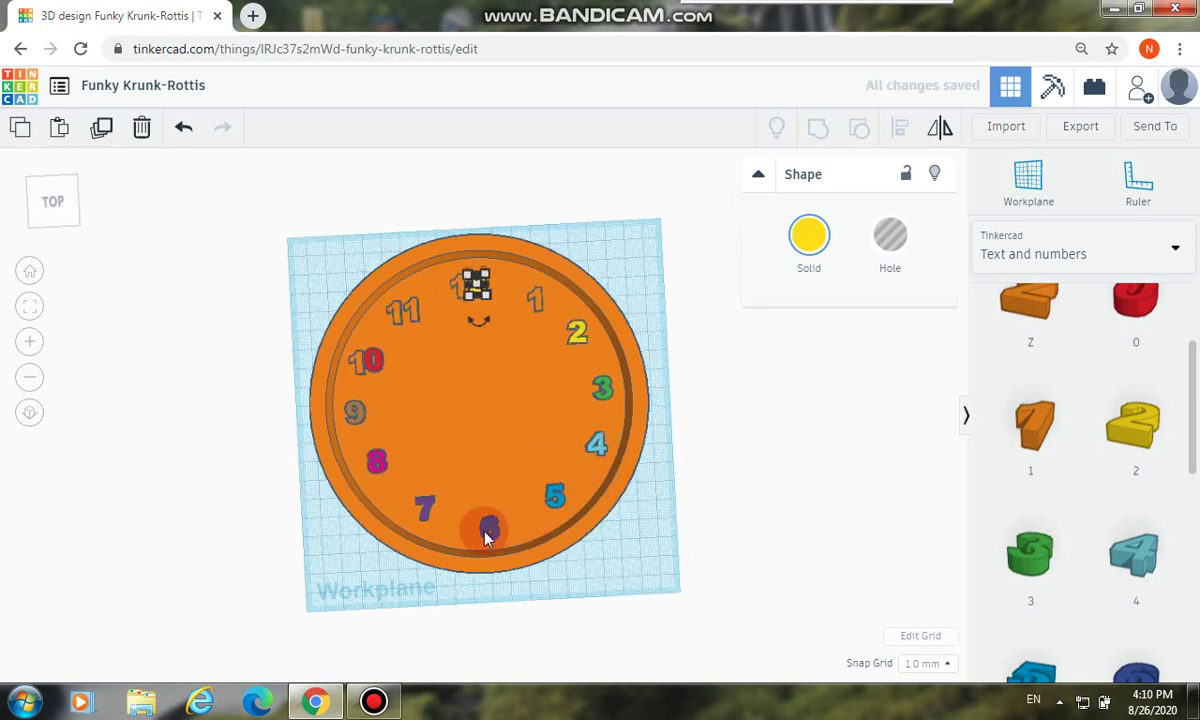
click(813, 234)
click(940, 388)
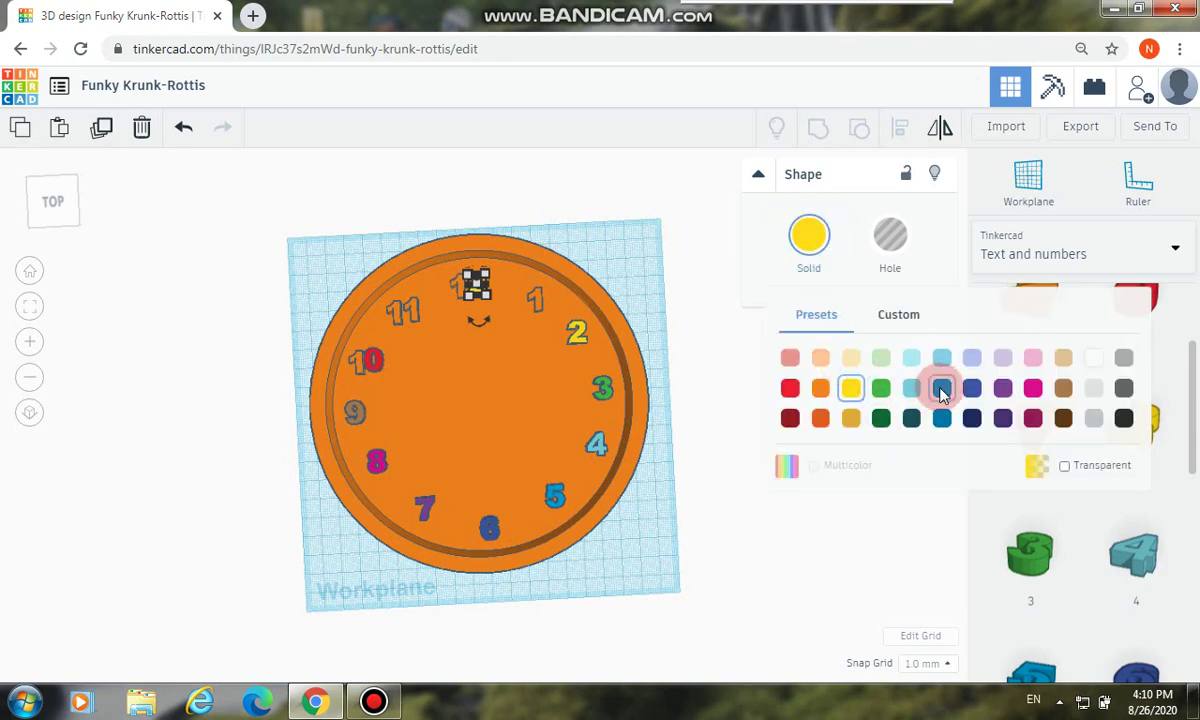
click(478, 568)
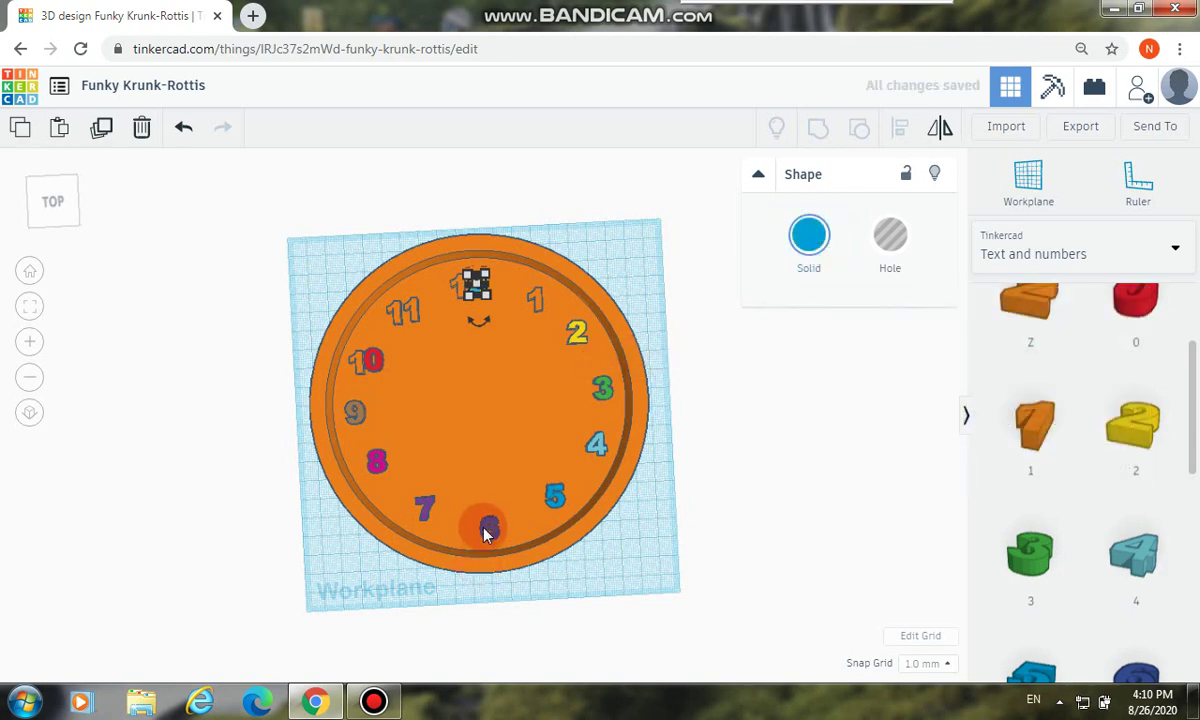
click(487, 525)
click(870, 180)
click(810, 230)
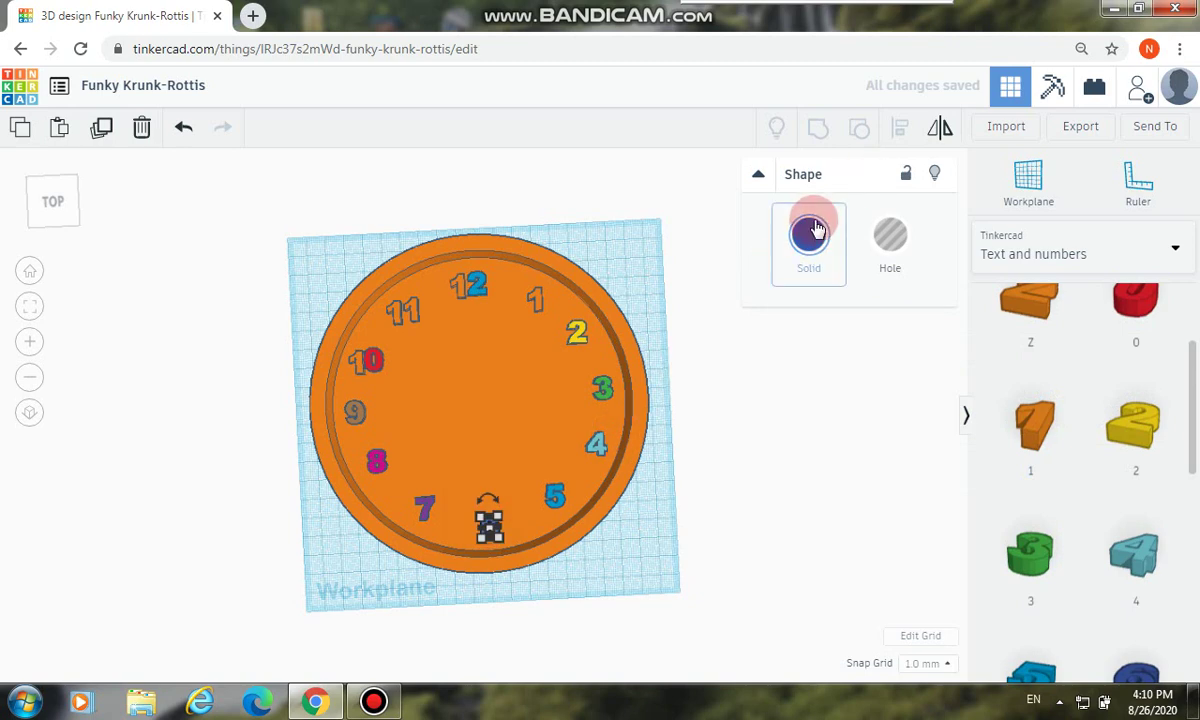
click(943, 394)
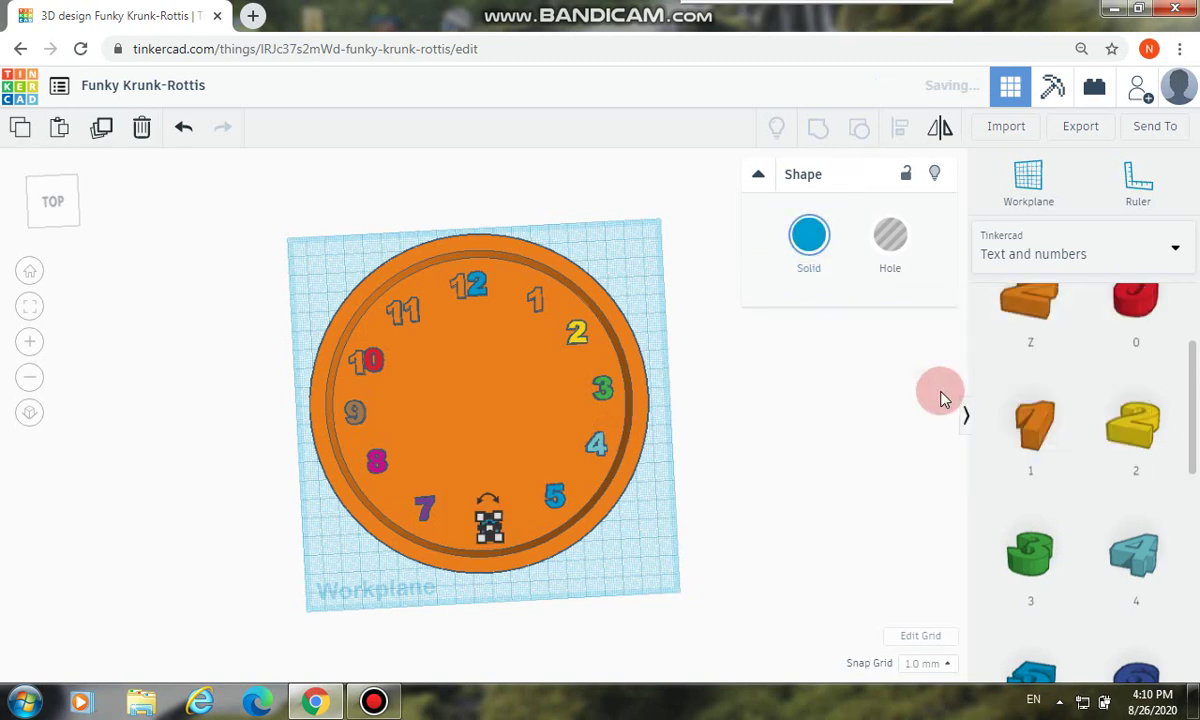
click(700, 474)
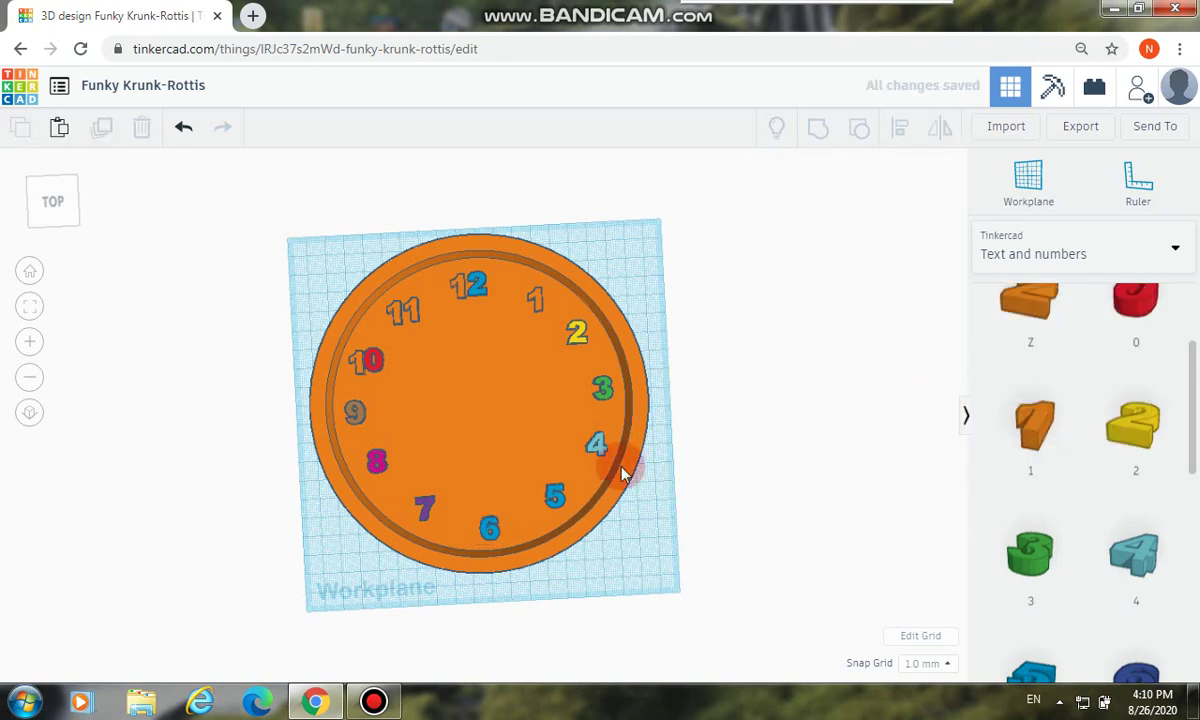
click(461, 292)
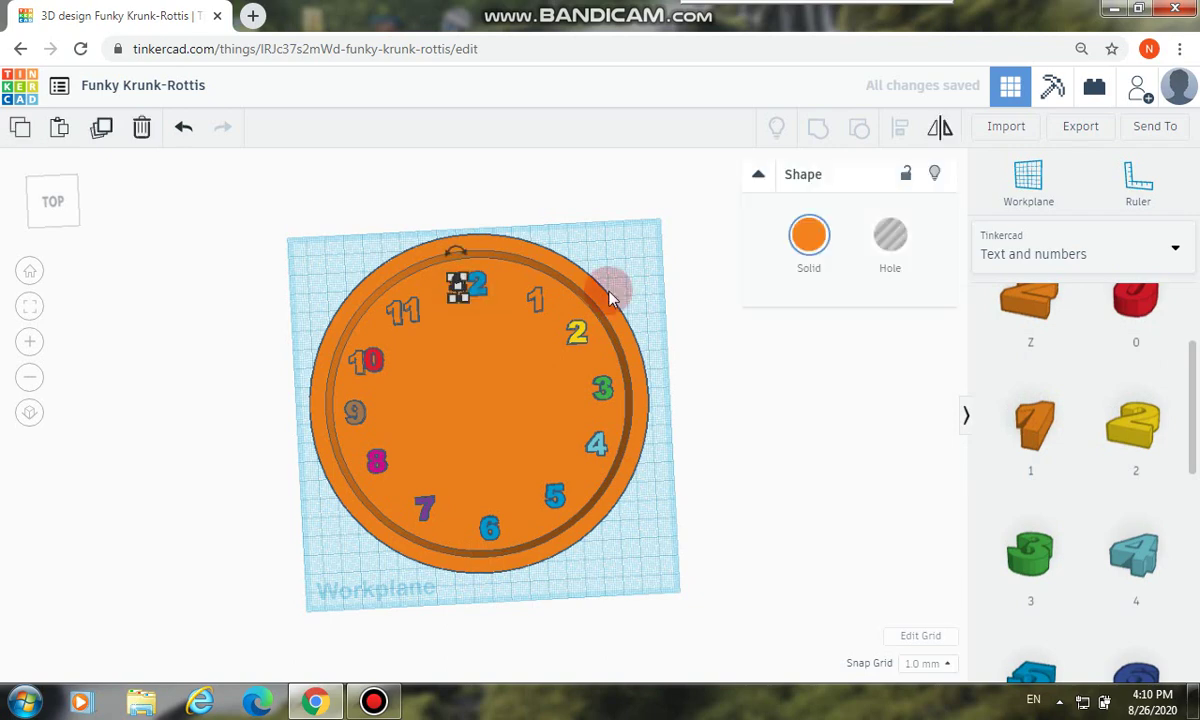
click(806, 236)
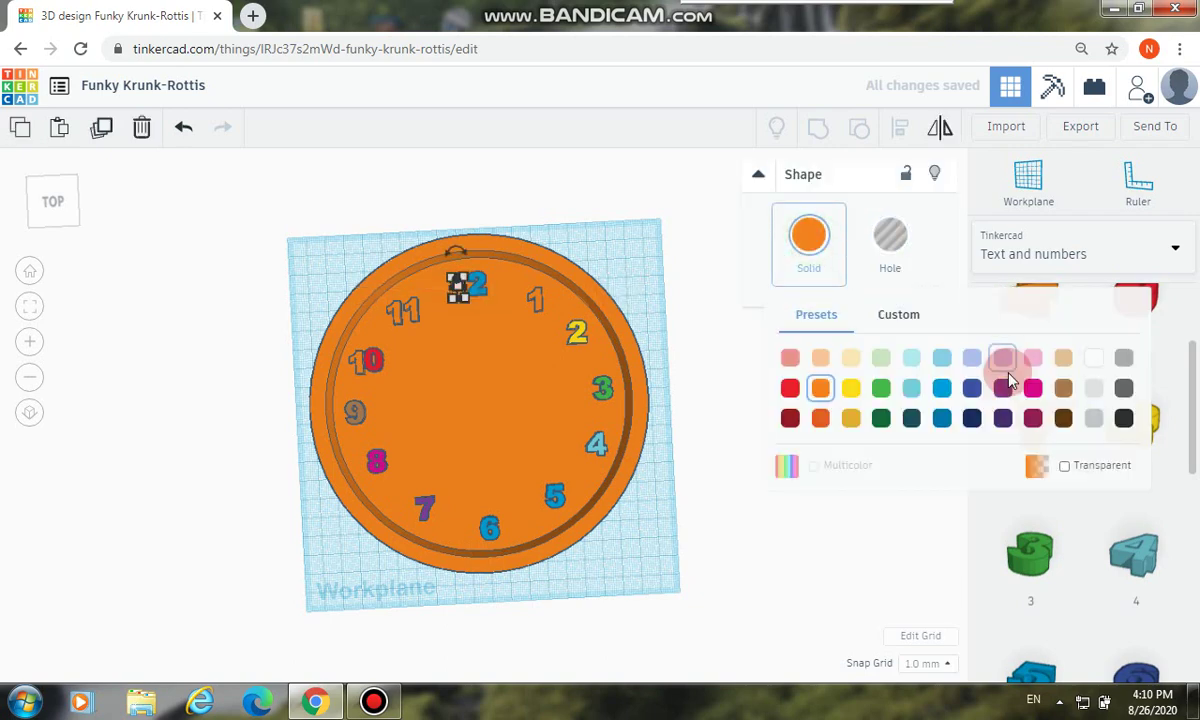
click(942, 386)
Recolour the 5 with the bright red preset
click(553, 492)
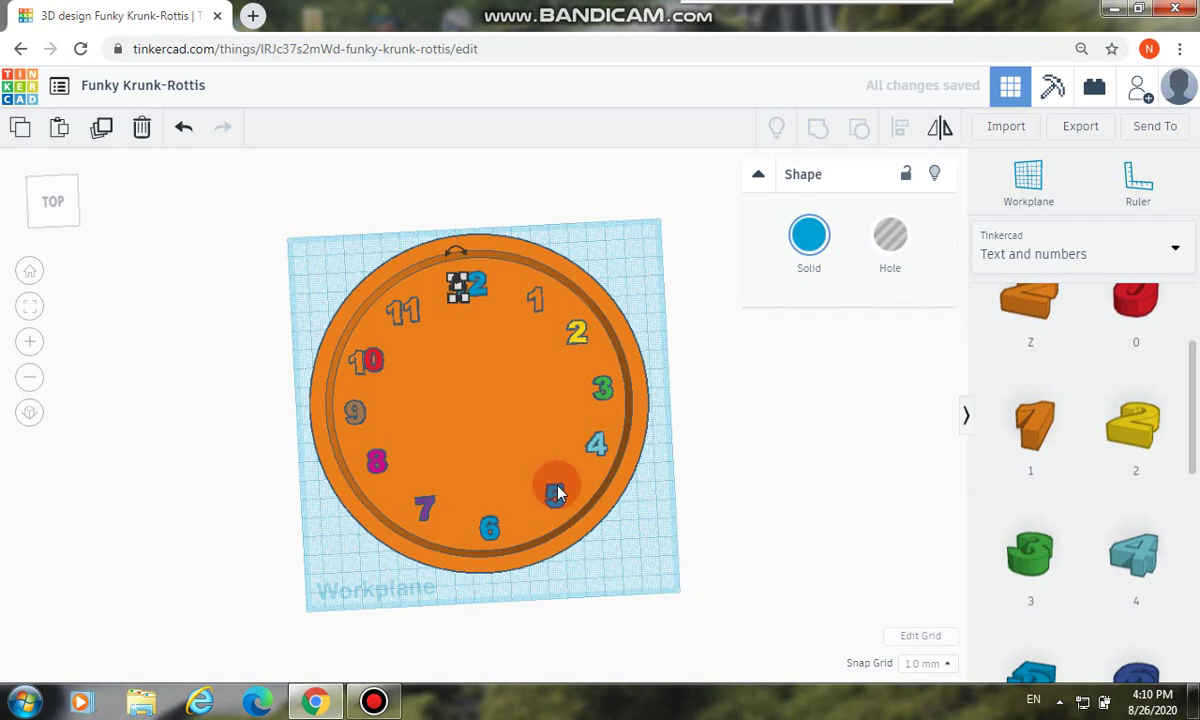
click(556, 492)
click(556, 492)
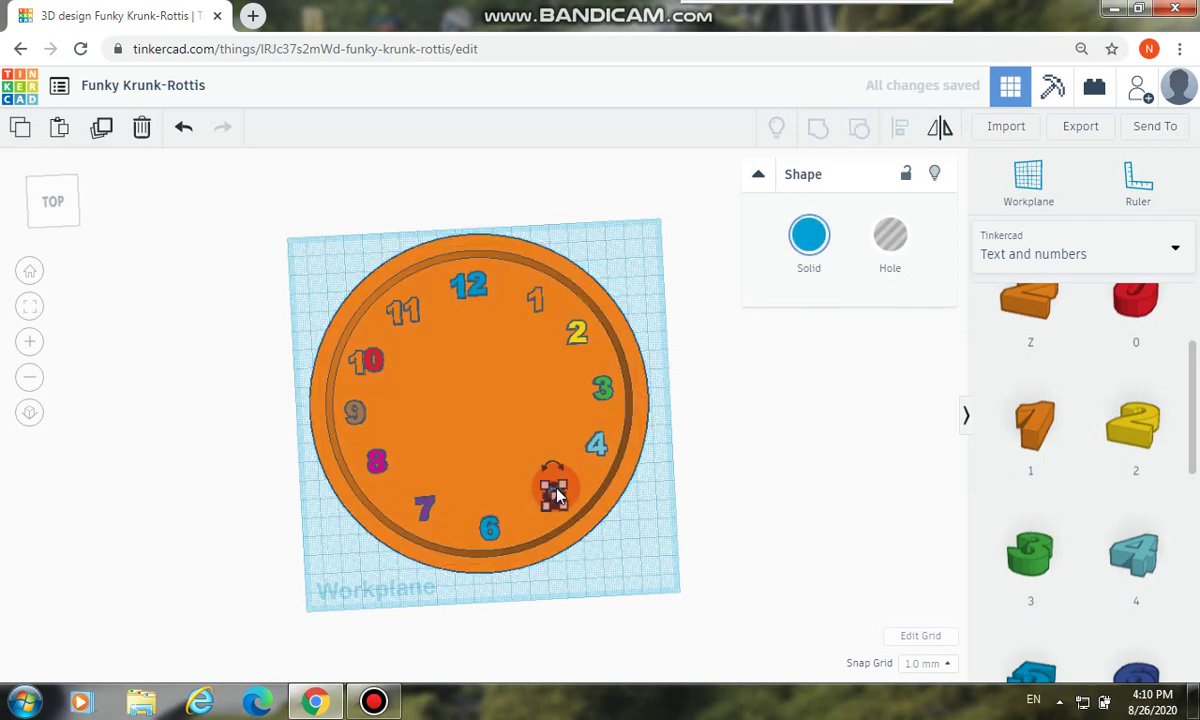
click(810, 250)
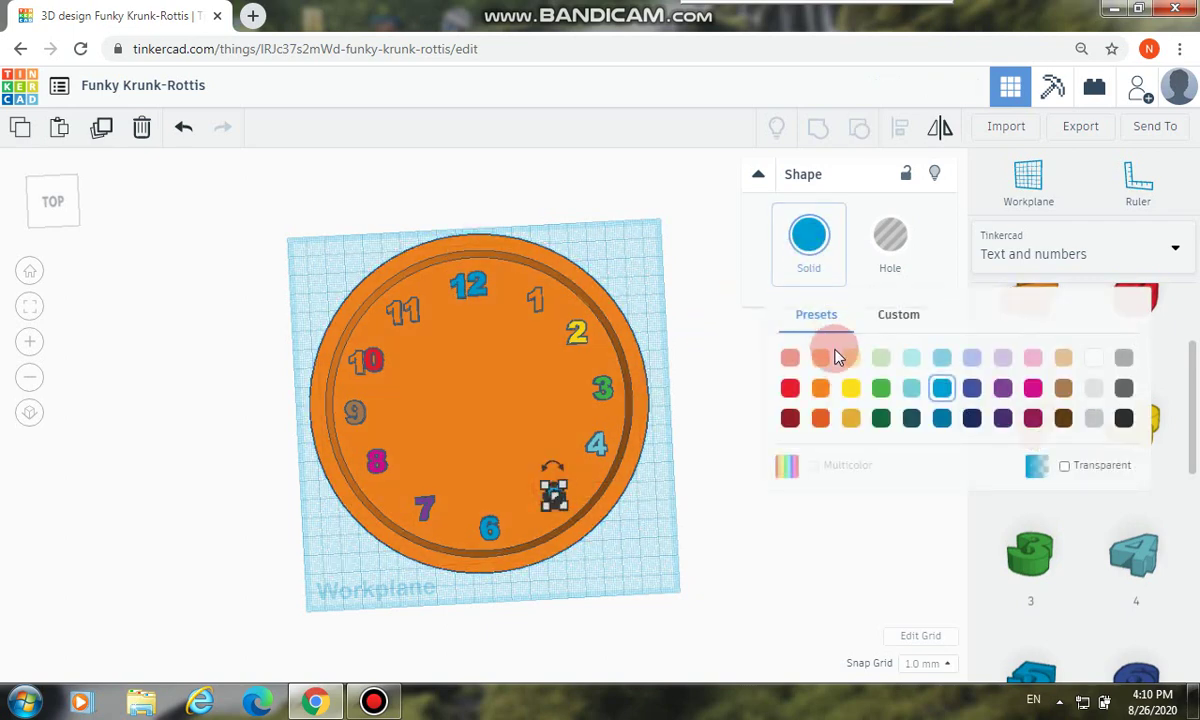
click(790, 388)
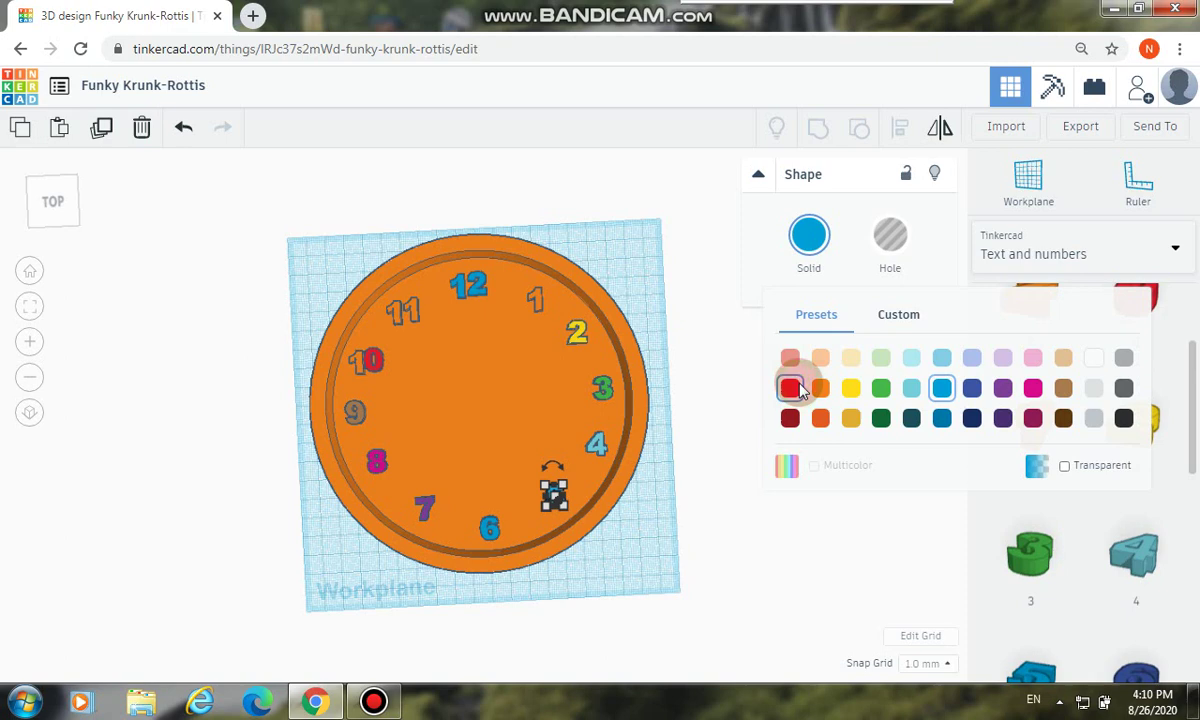
Recolour both digits of the 11 with the bright red preset to match the 5
click(413, 318)
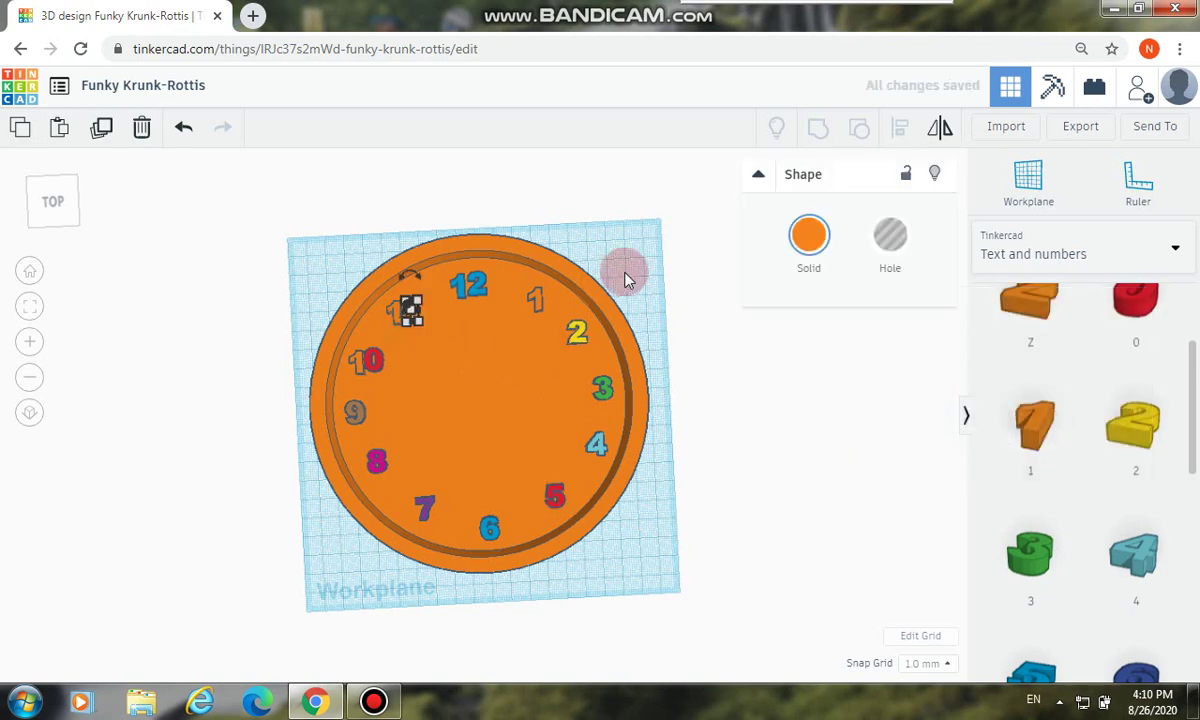
click(800, 255)
click(789, 386)
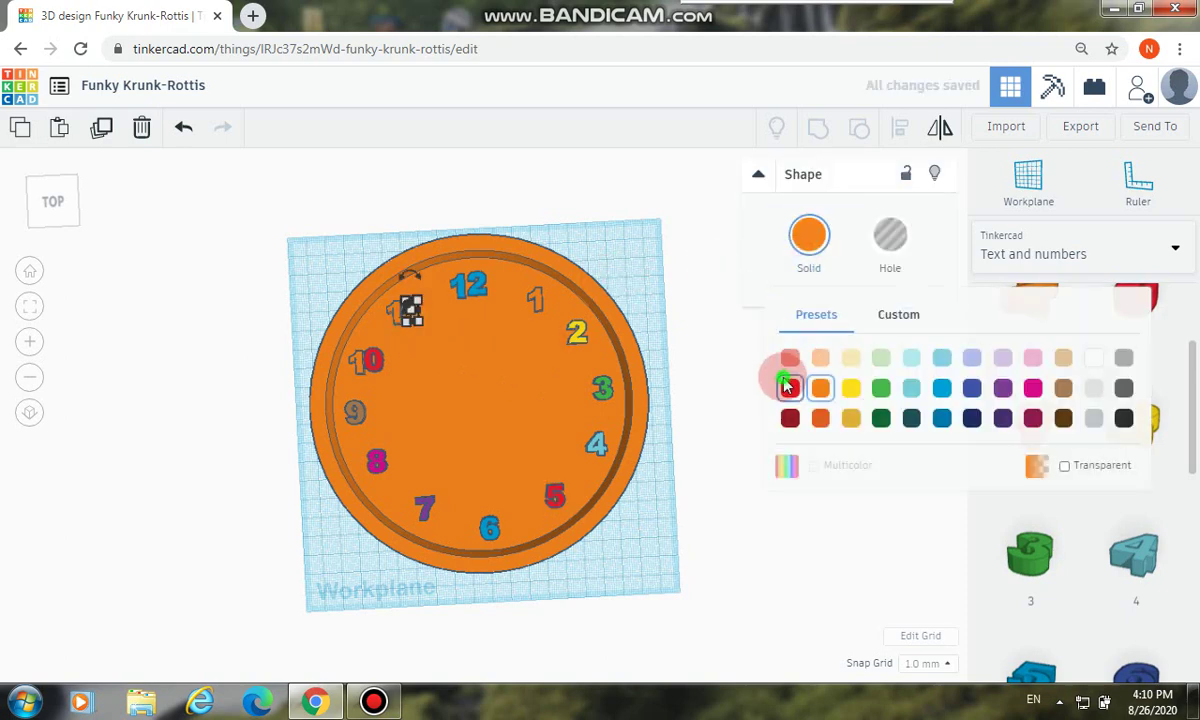
click(398, 313)
click(806, 238)
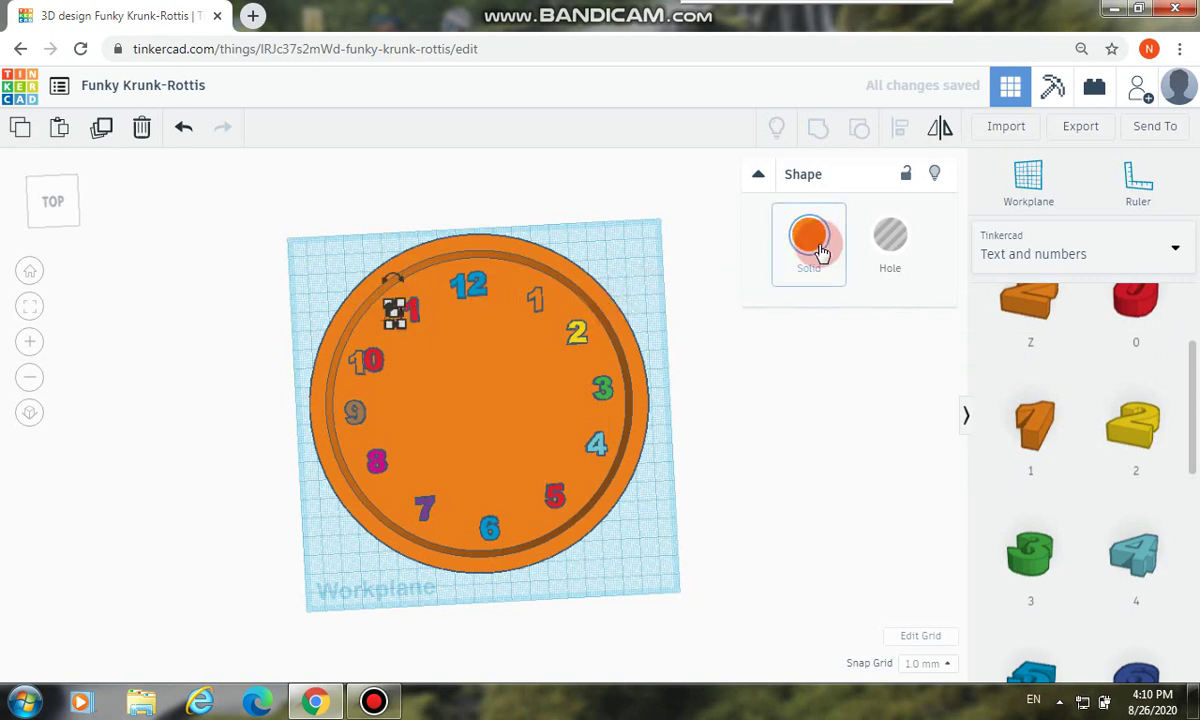
click(790, 387)
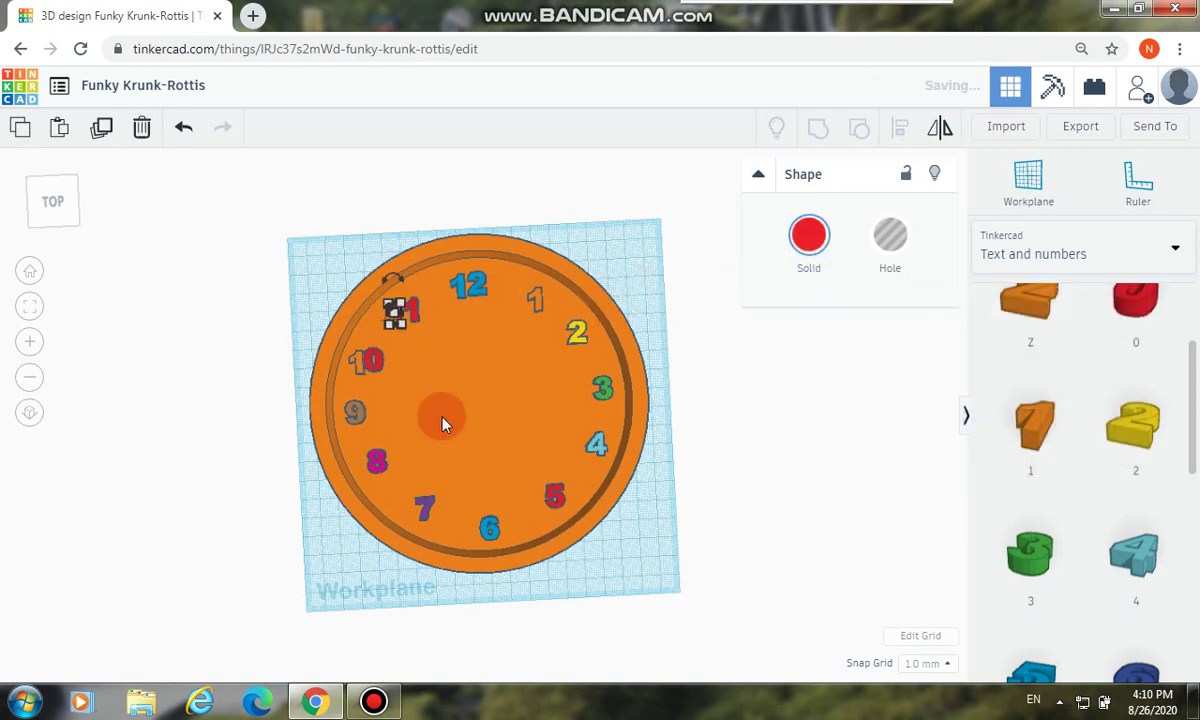
Recolour the 1 and the 0 of the 10 with the bright green preset
click(360, 371)
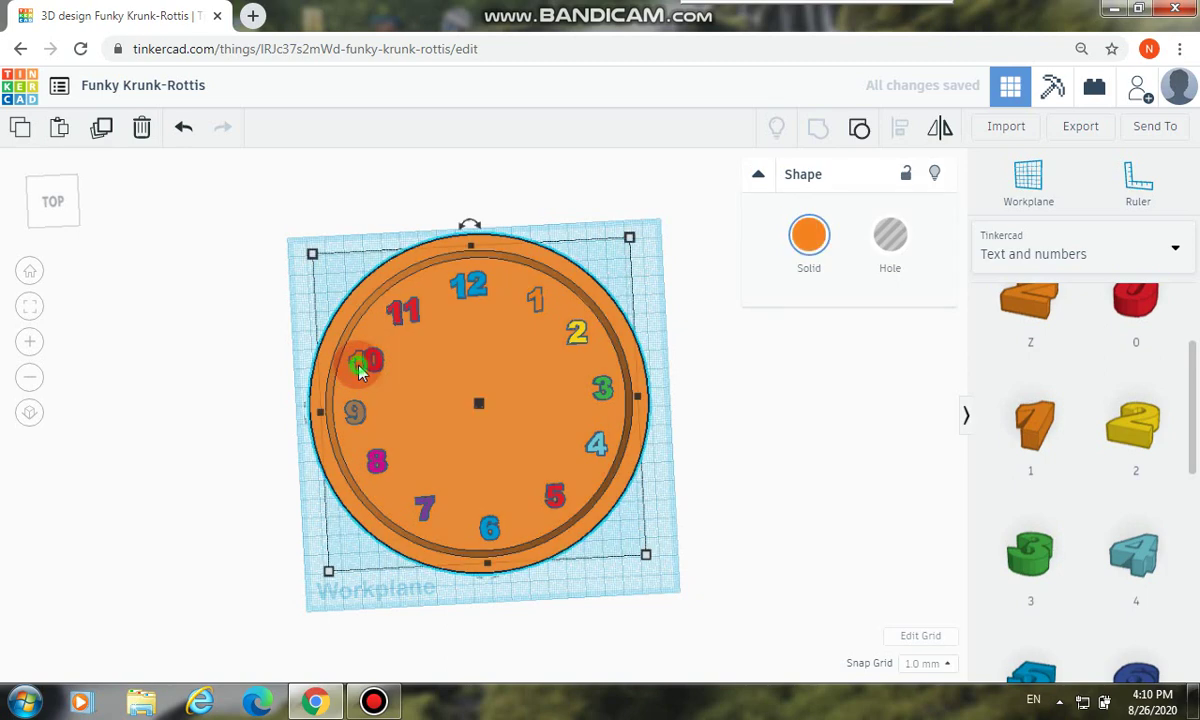
click(359, 368)
click(790, 268)
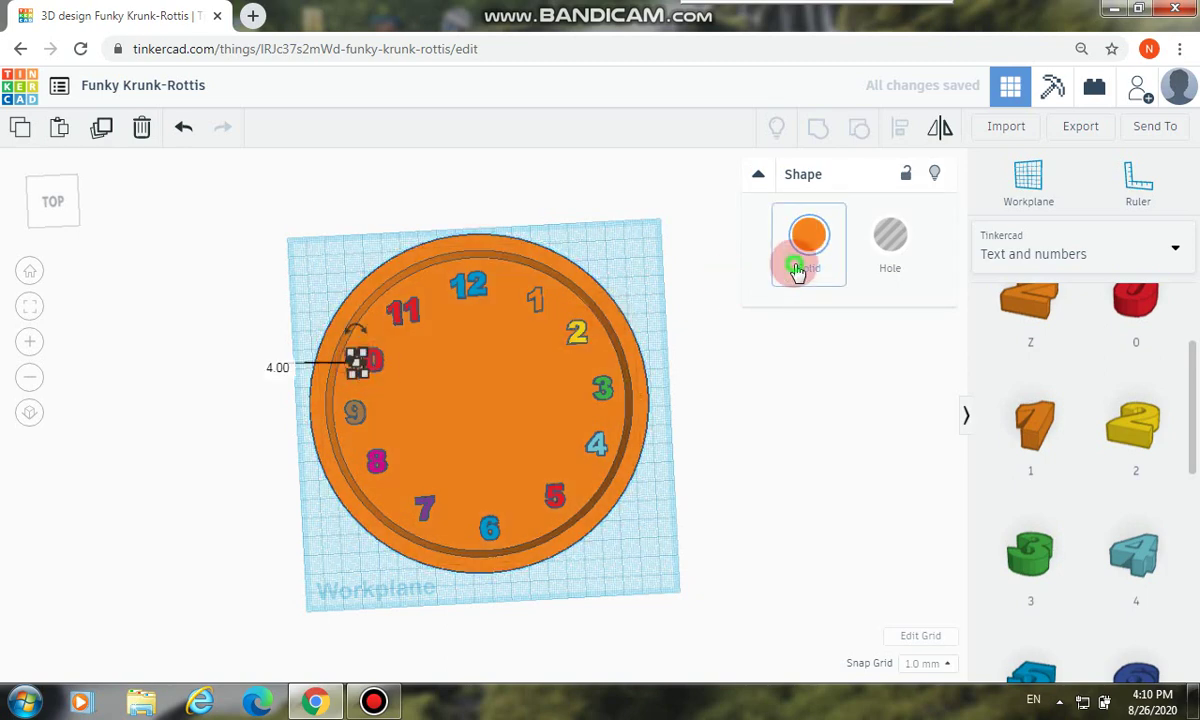
click(880, 391)
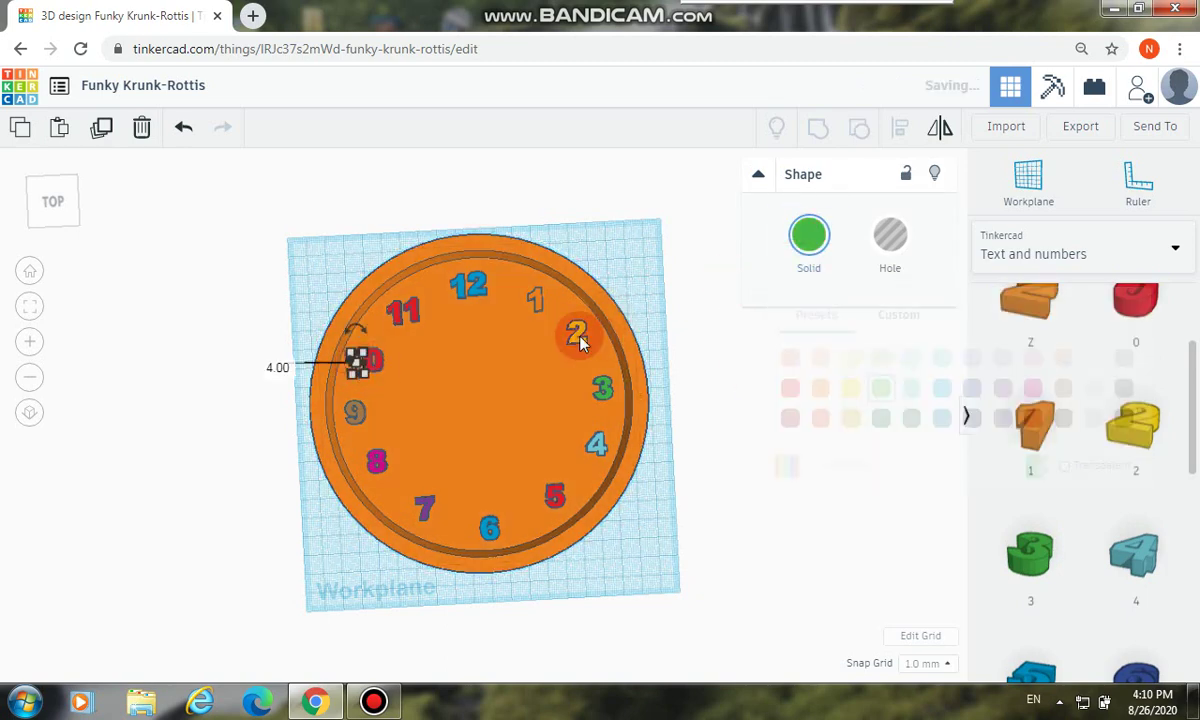
click(380, 362)
click(826, 272)
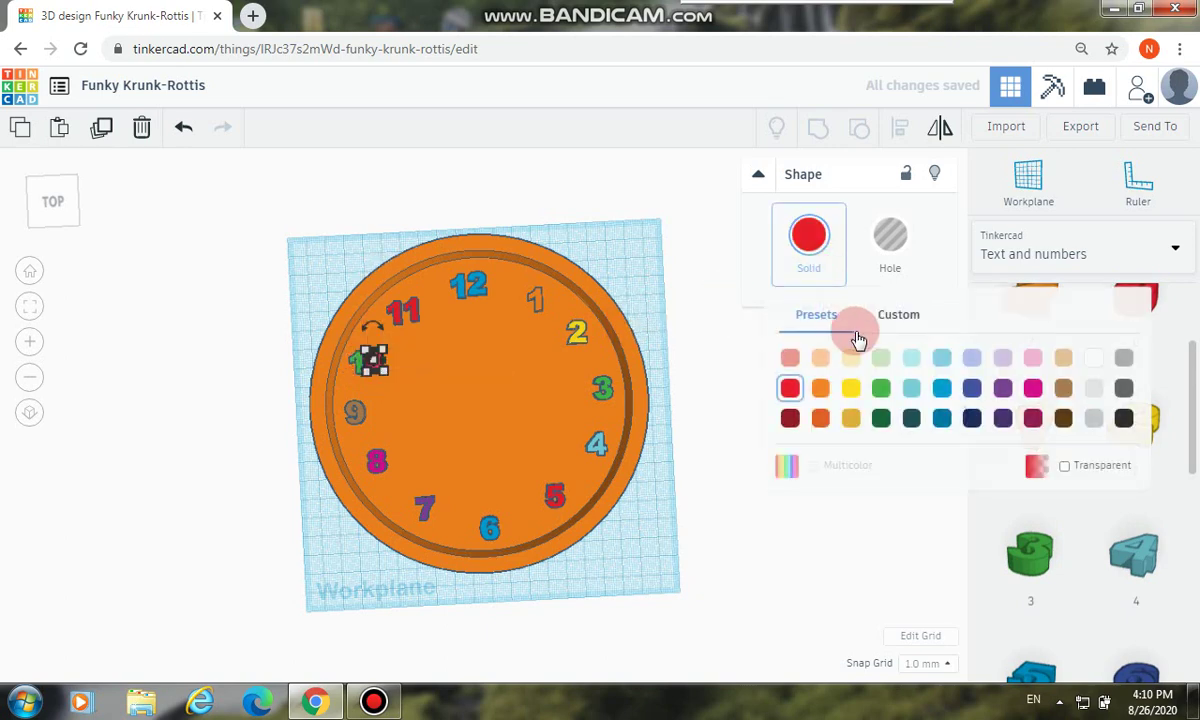
click(882, 391)
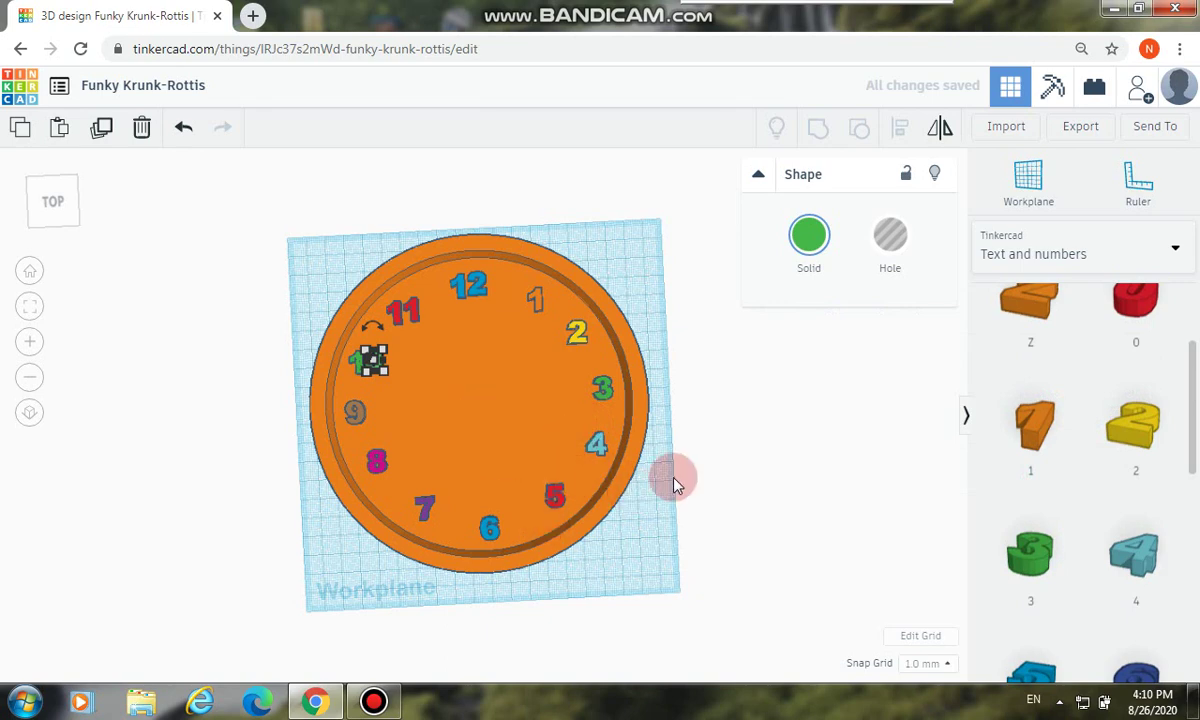
Recolour the 4 with the bright green preset to match the 10 opposite it
click(597, 444)
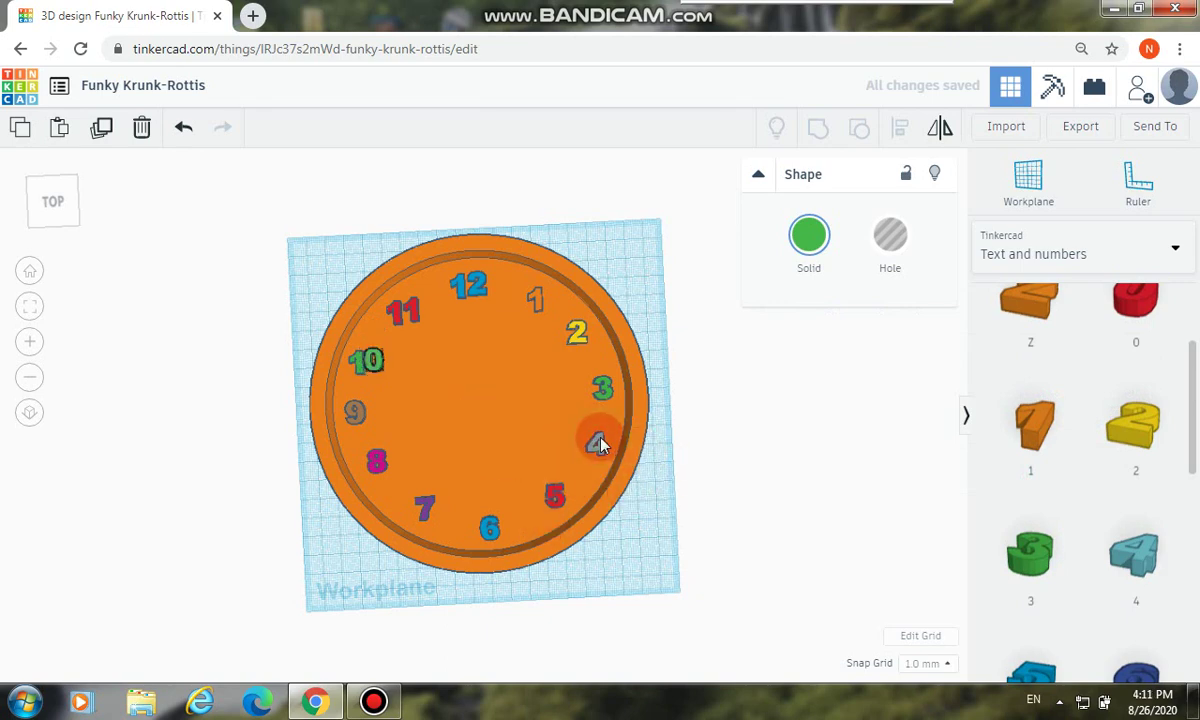
click(800, 236)
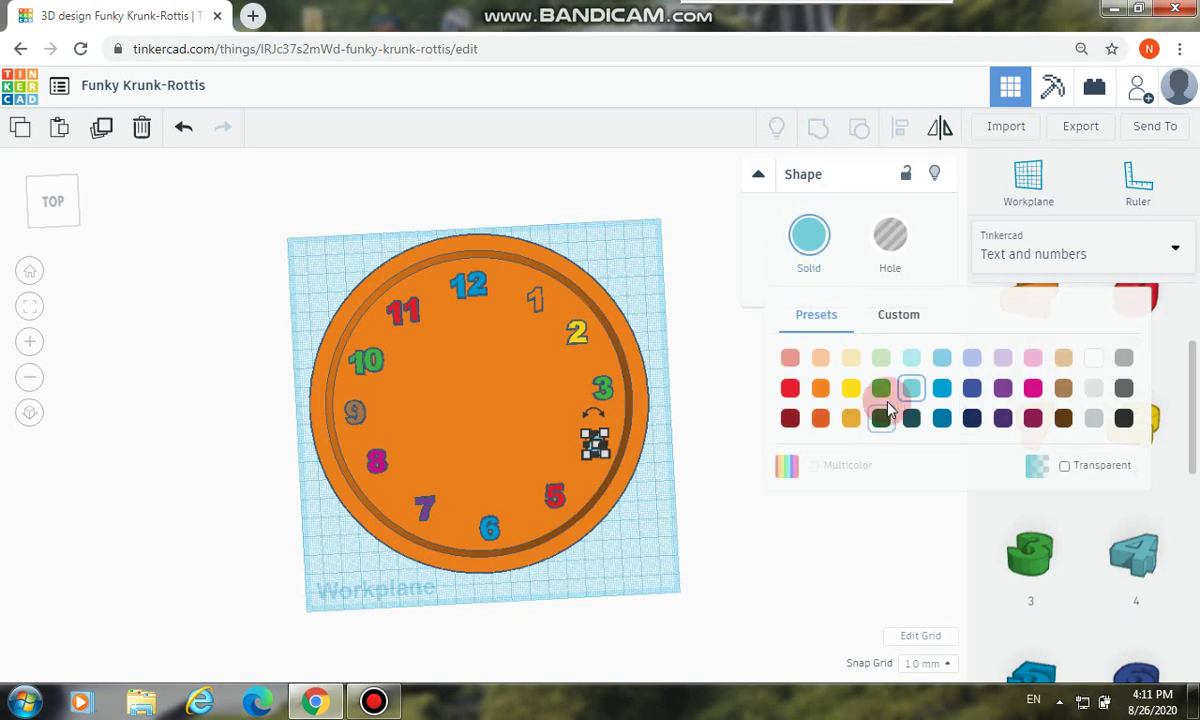
click(880, 386)
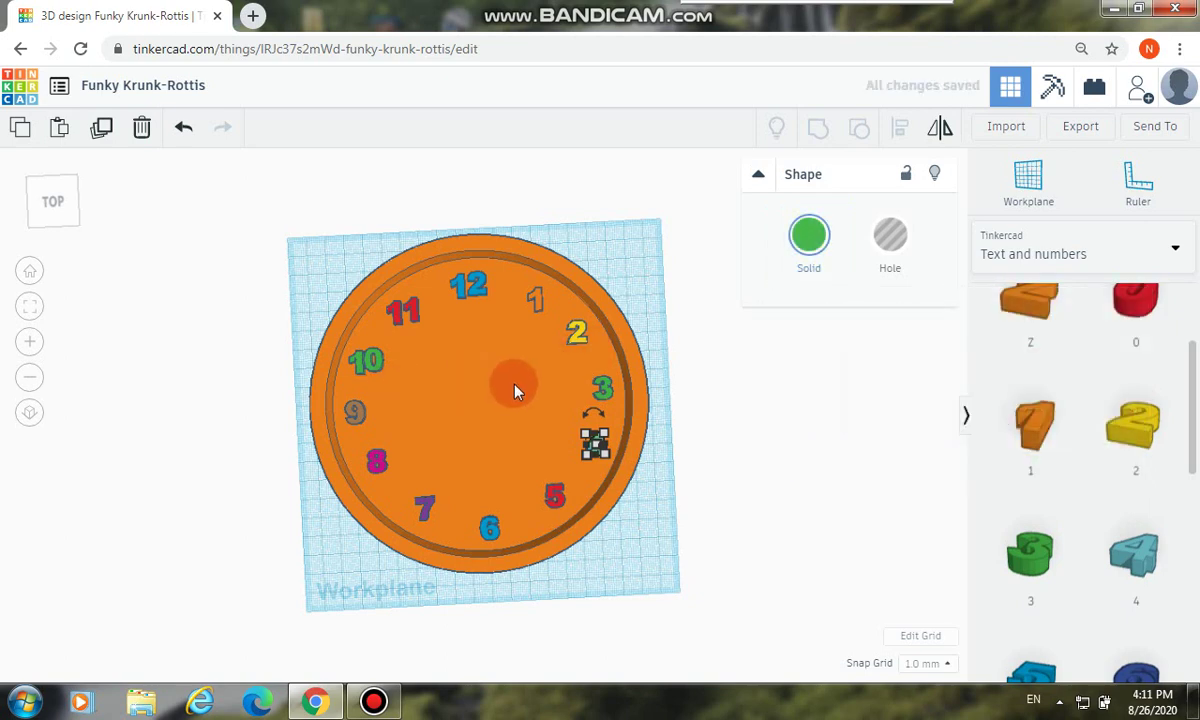
Recolour the 3 with the dark sky-blue preset from the bottom row of the colour palette
click(604, 393)
click(830, 249)
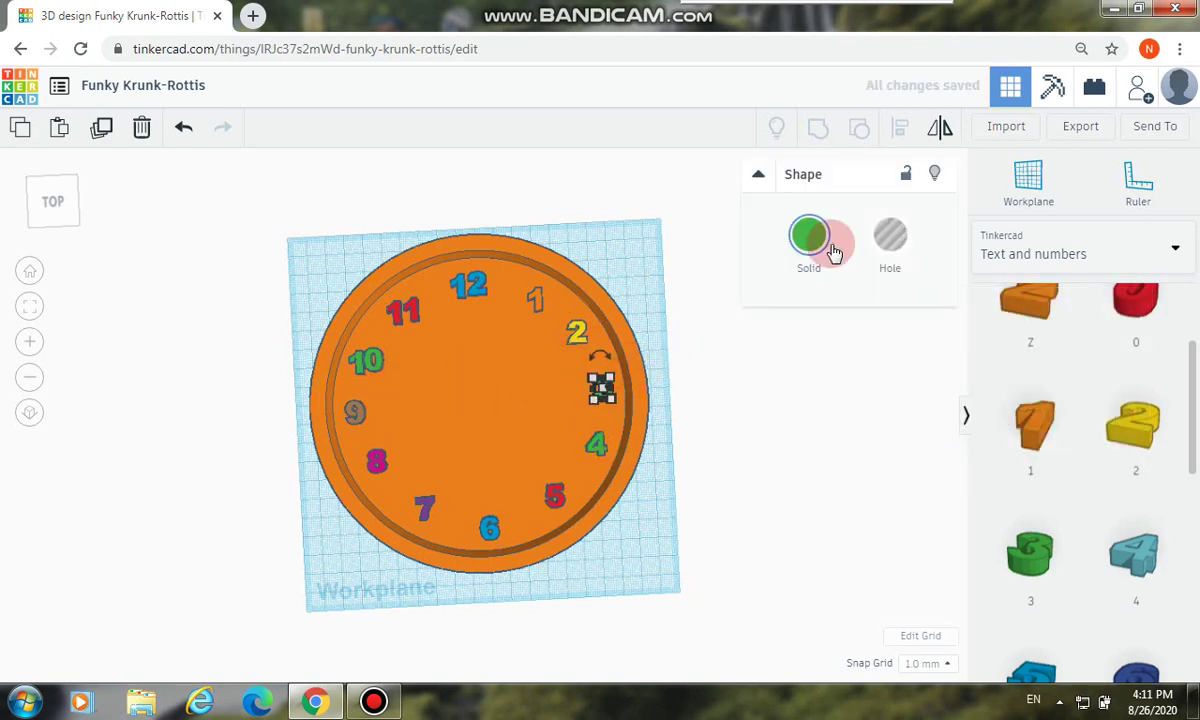
click(932, 387)
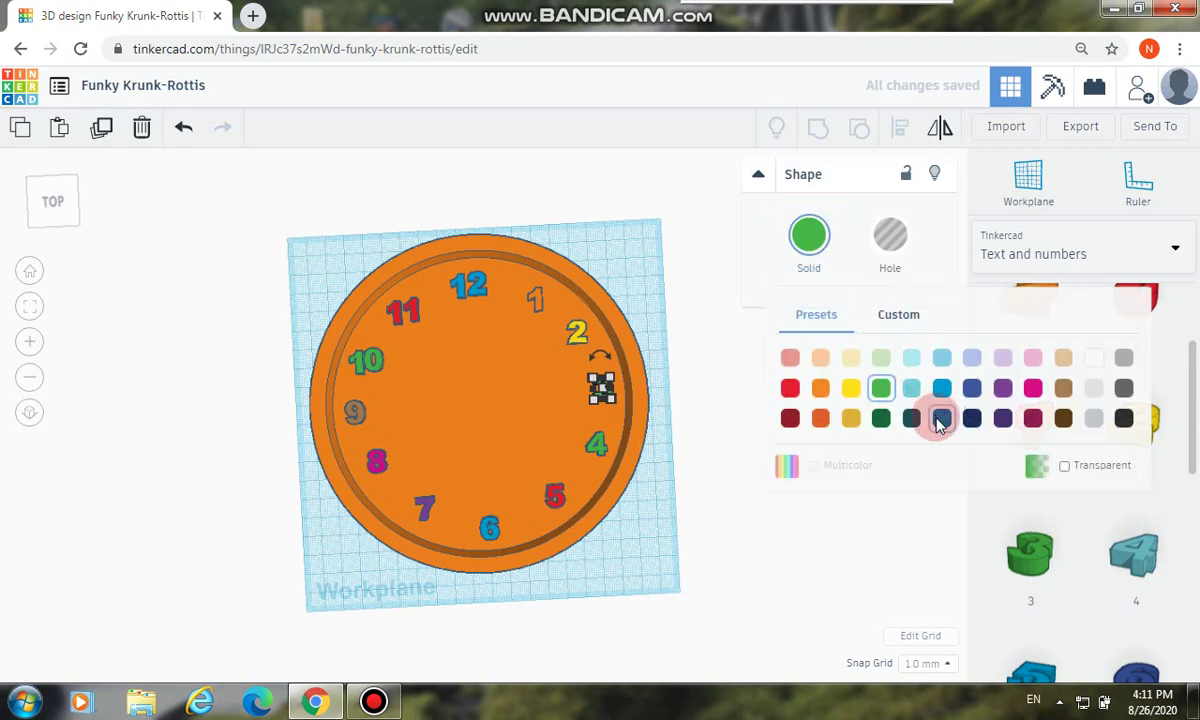
click(940, 420)
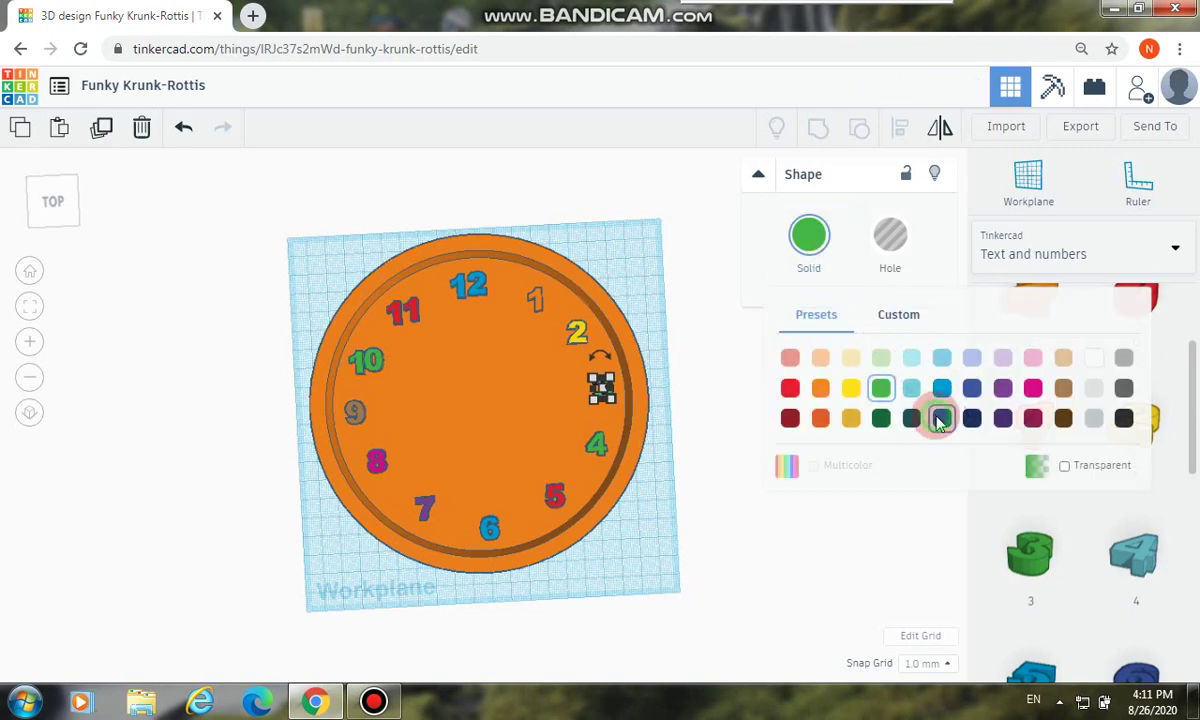
Recolour the 9 opposite the 3 with the royal blue preset
click(357, 412)
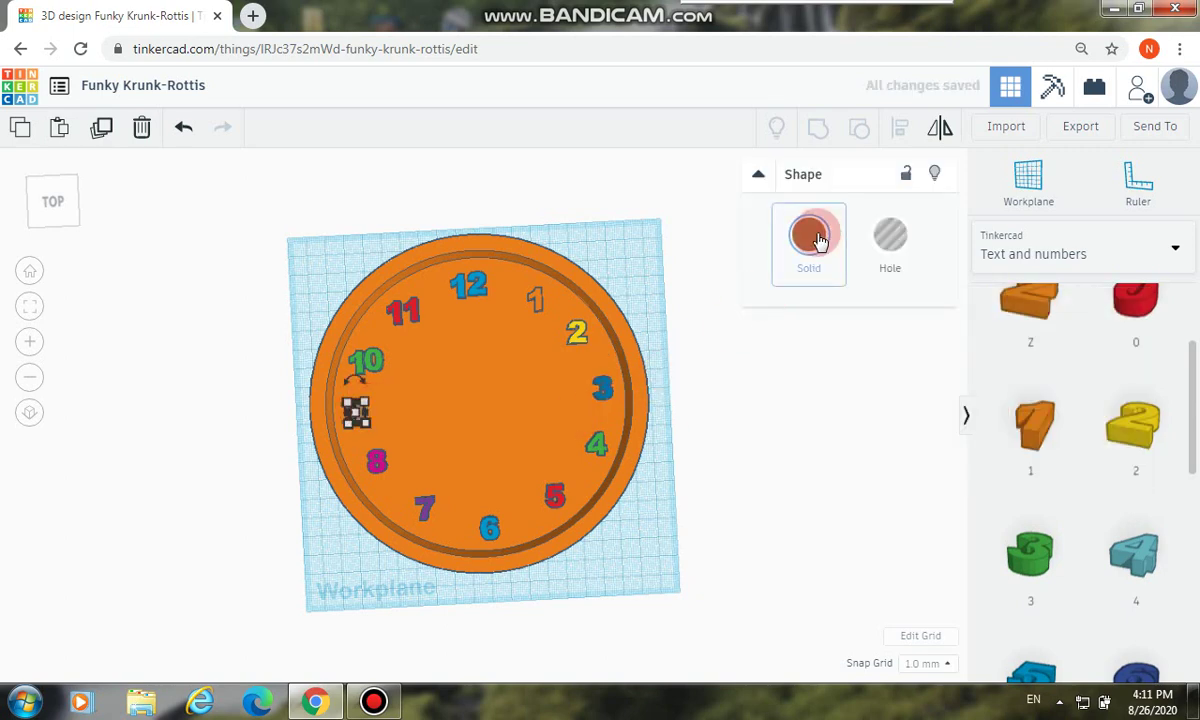
click(812, 236)
click(972, 389)
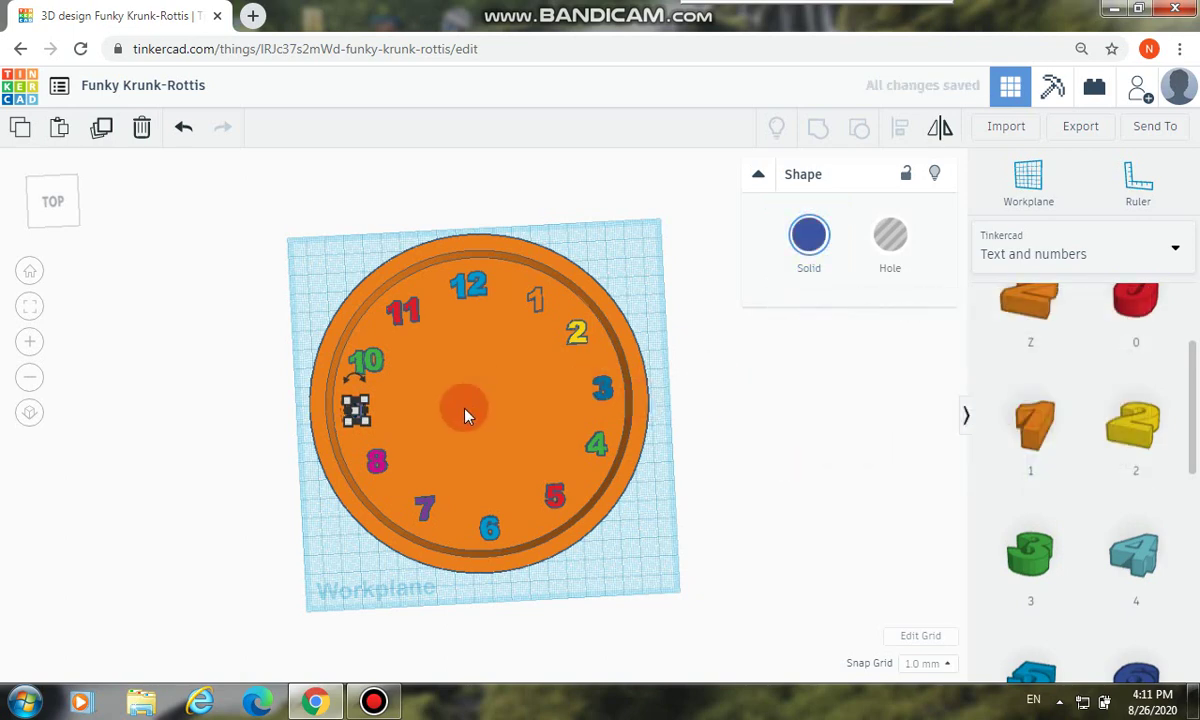
Recolour the 2 with the magenta preset to match the 8 opposite it
click(378, 458)
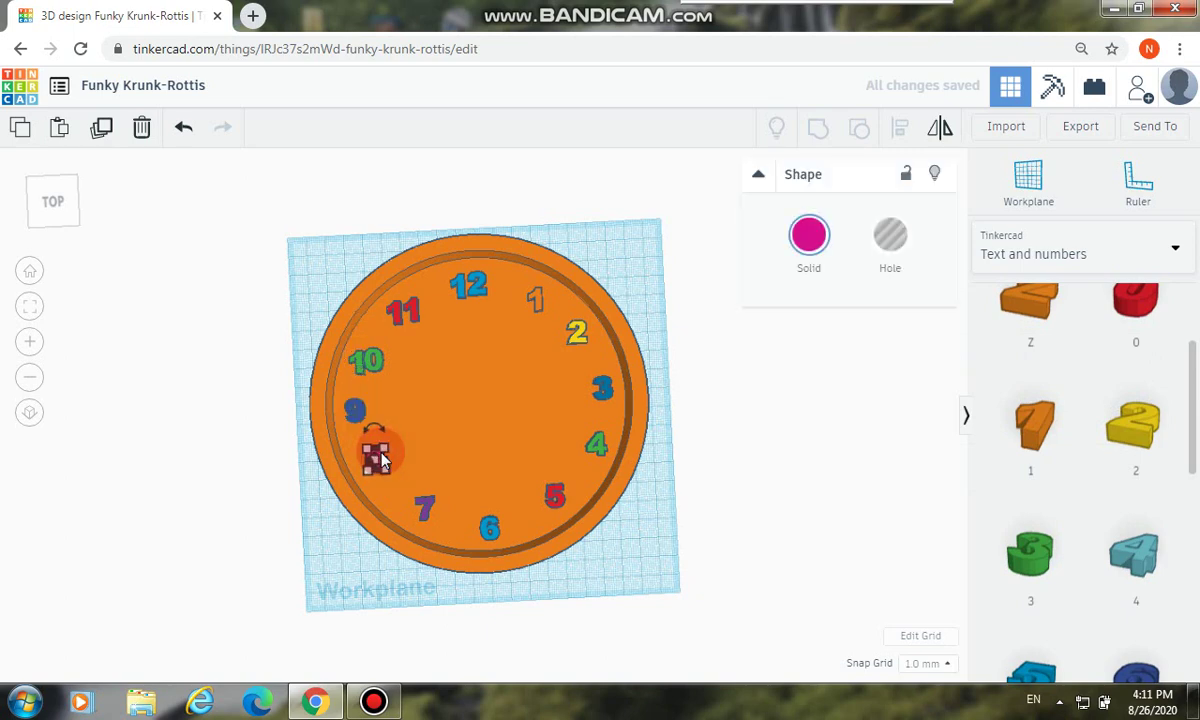
drag(382, 460, 382, 463)
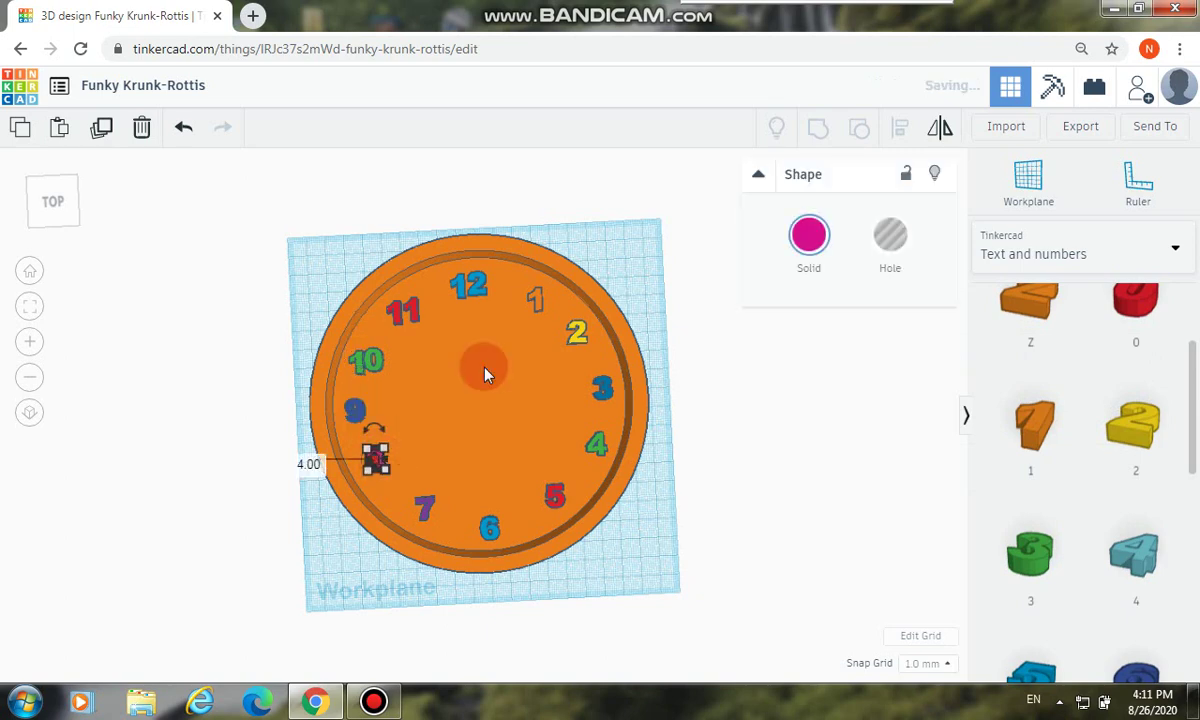
click(576, 342)
click(785, 236)
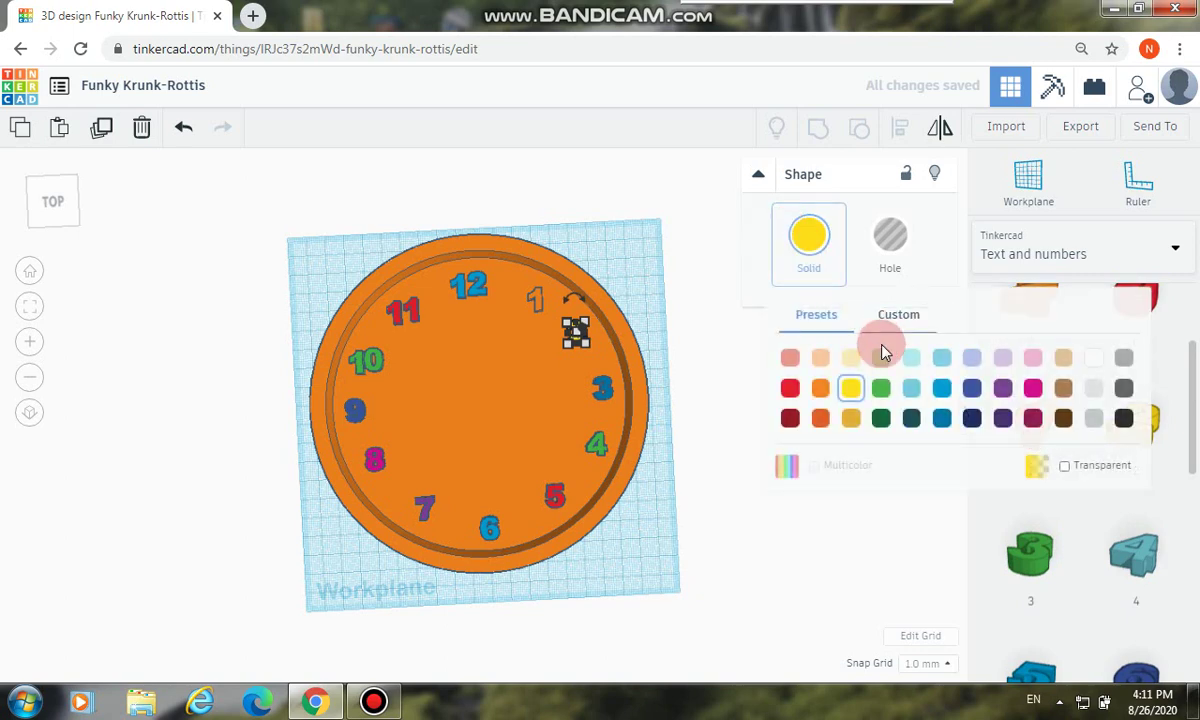
click(1033, 387)
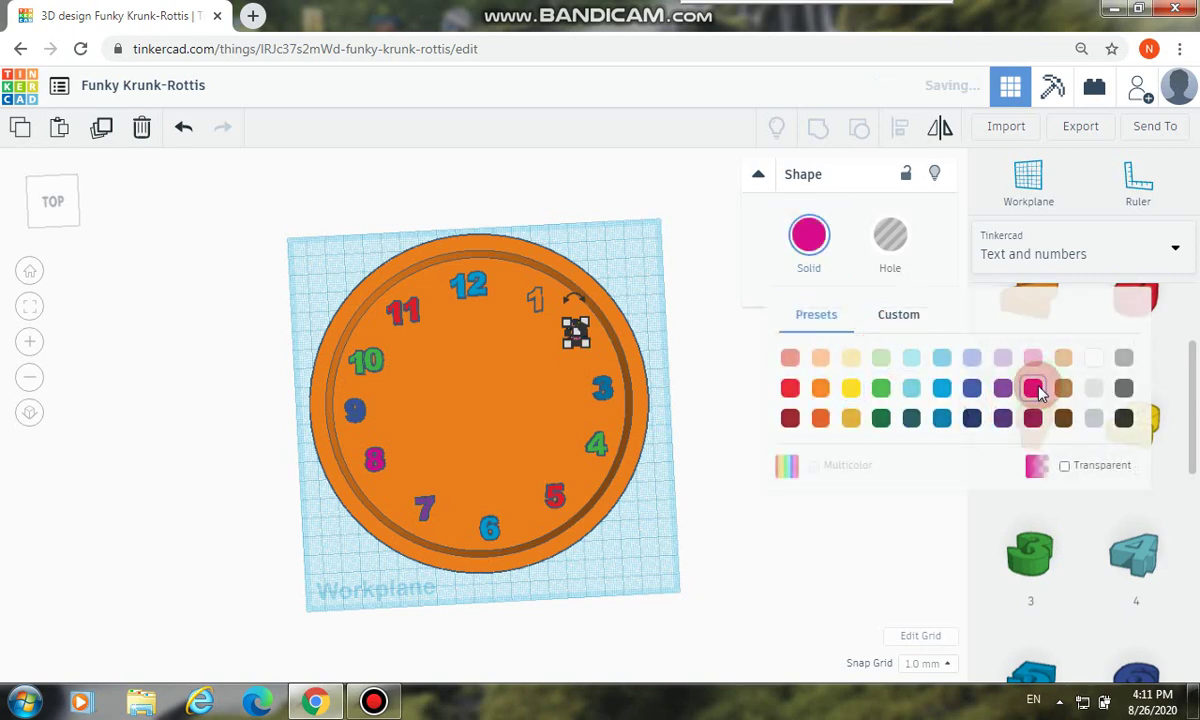
click(726, 492)
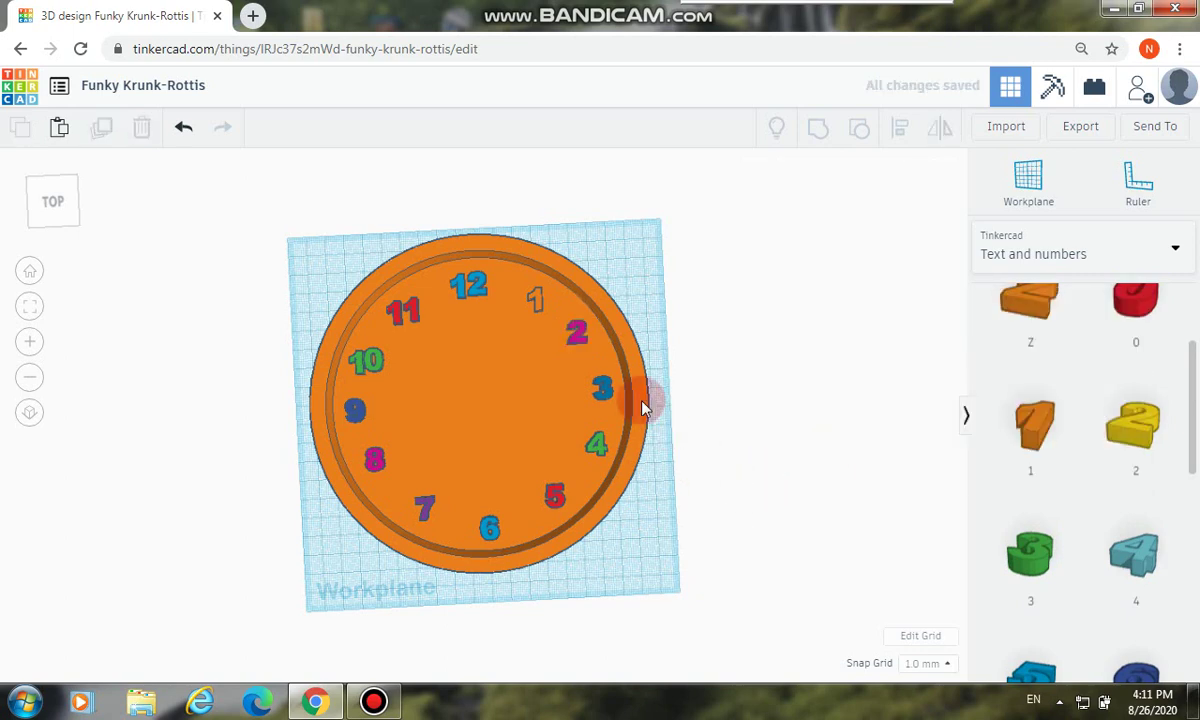
Recolour the 1 with the dark green preset
click(537, 305)
click(800, 258)
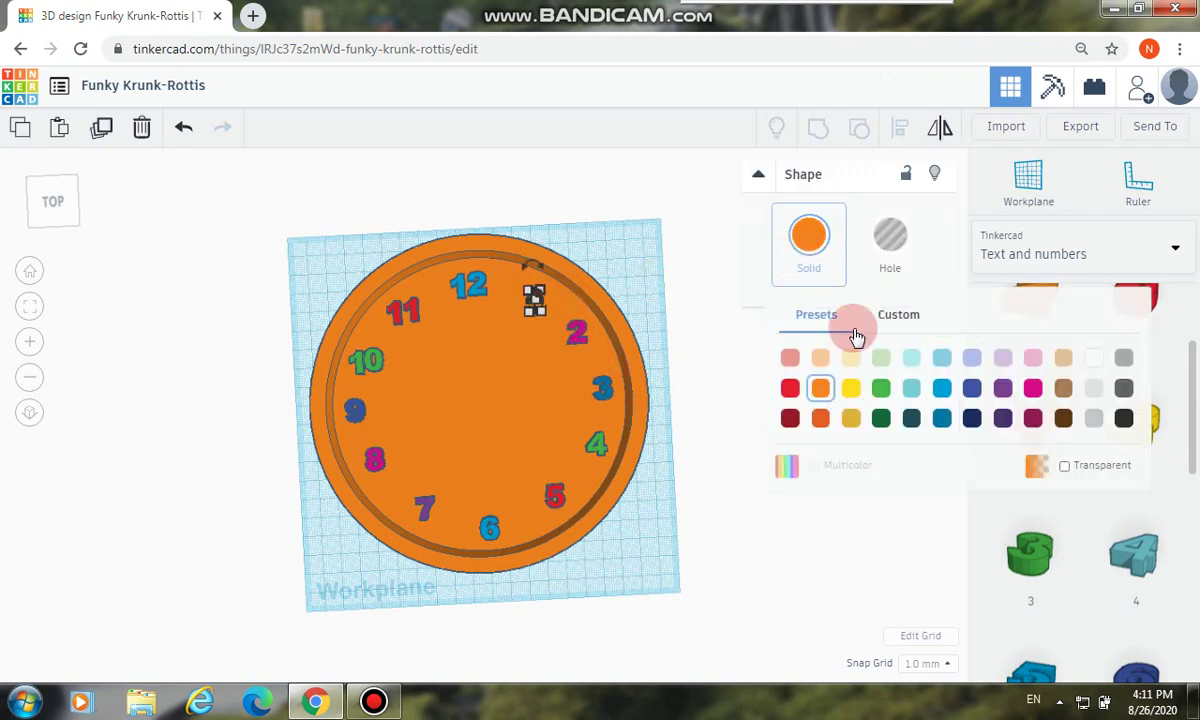
click(884, 421)
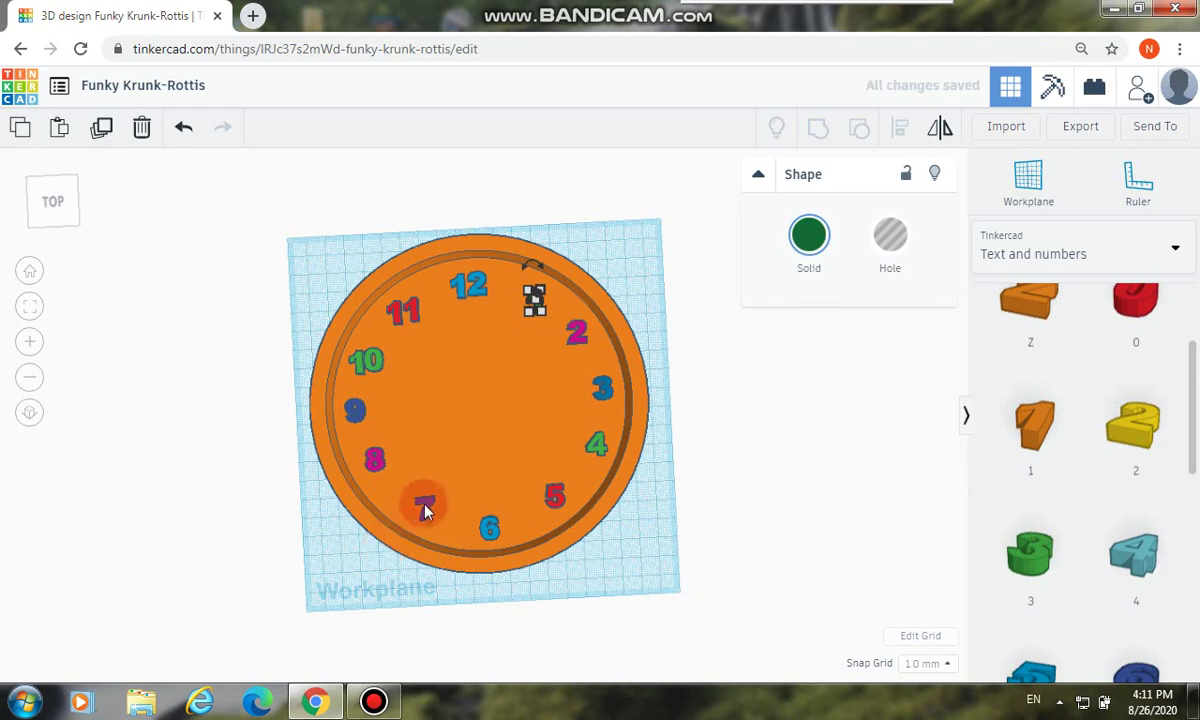
Try the light blue preset on the 7, then recolour it dark green to match the 1 opposite it
click(426, 508)
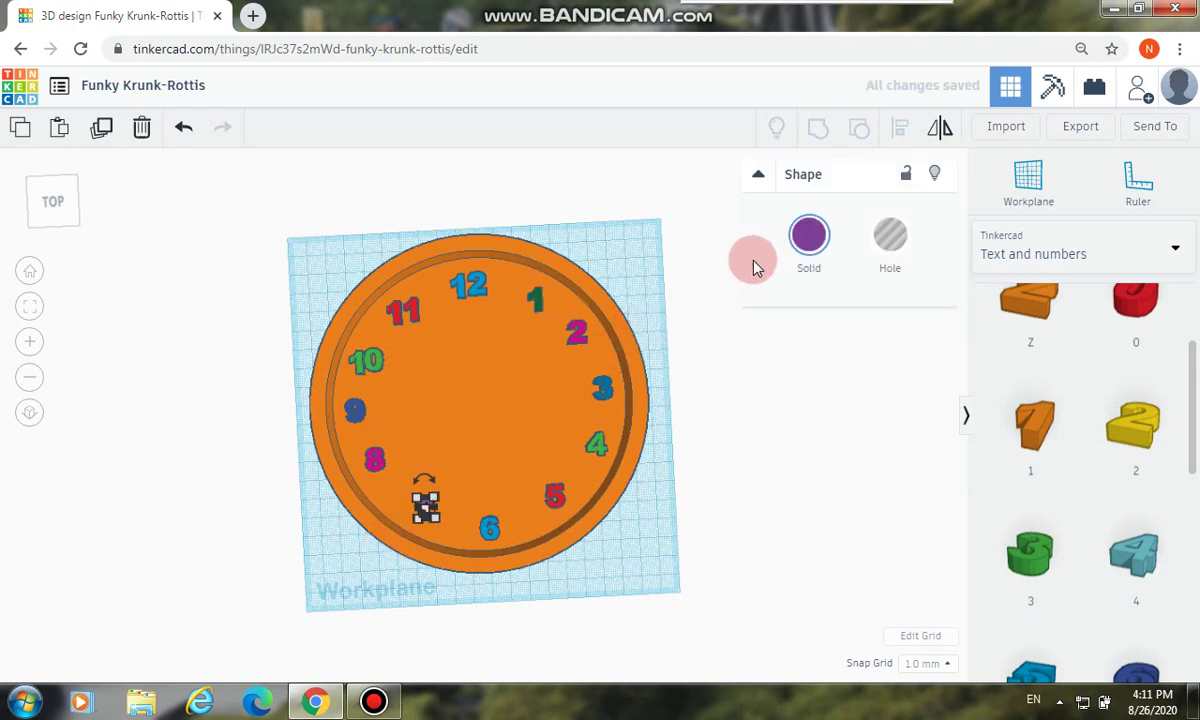
click(806, 250)
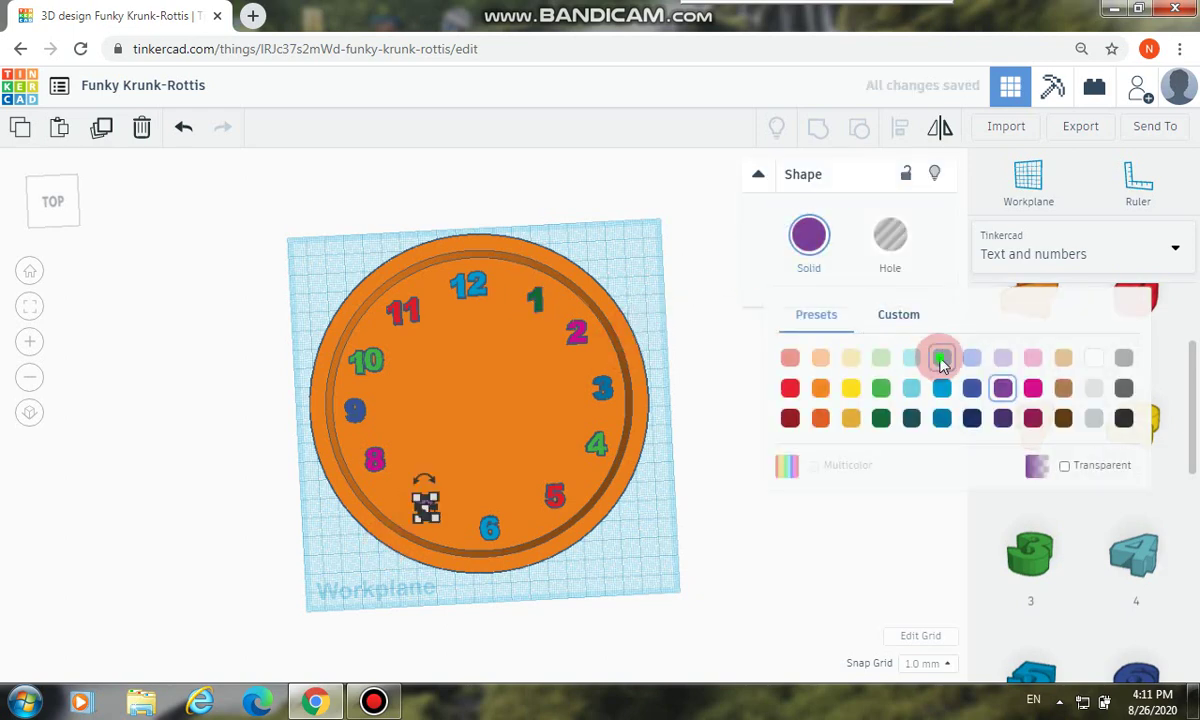
click(942, 360)
click(812, 250)
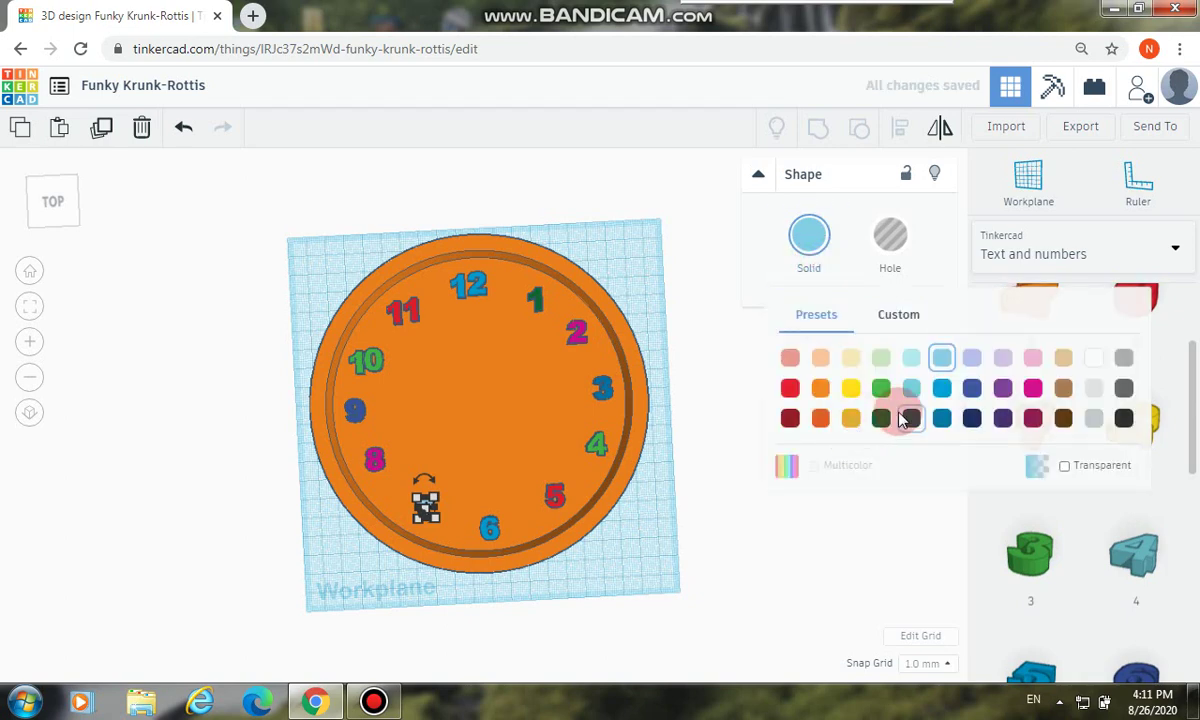
click(883, 418)
click(711, 472)
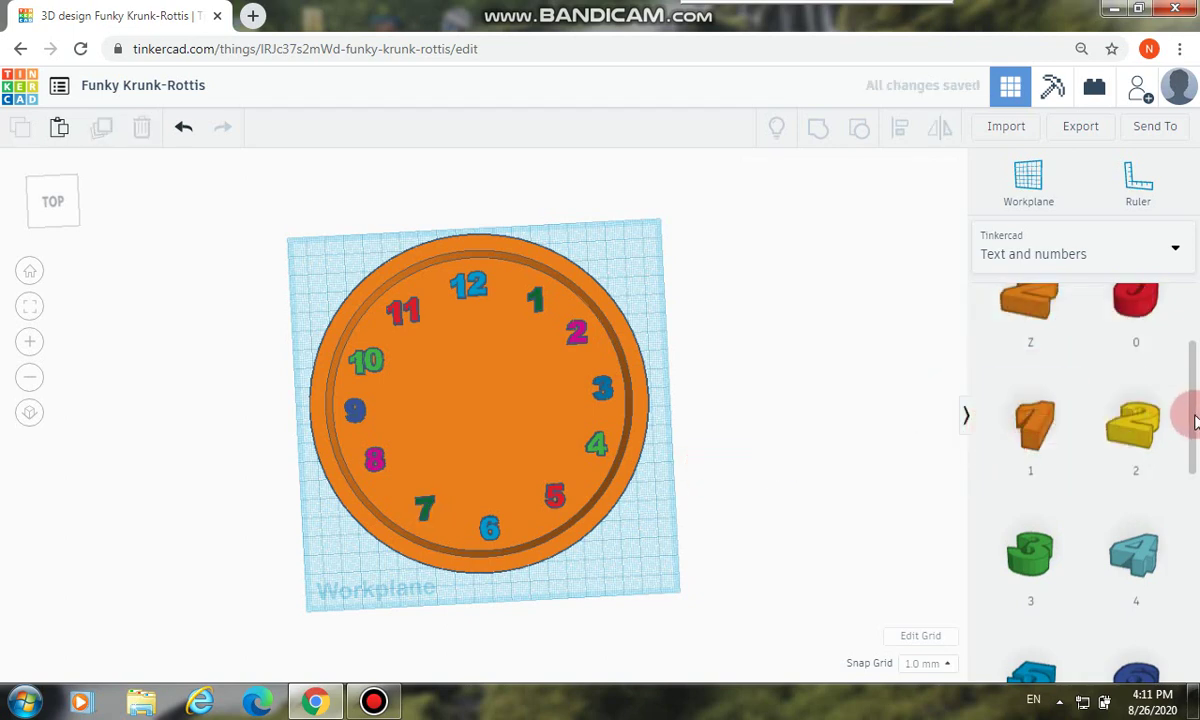
Place a solid cylinder from the Basic Shapes library at the centre of the clock face and open its colour presets
drag(1194, 416, 1194, 358)
click(1180, 248)
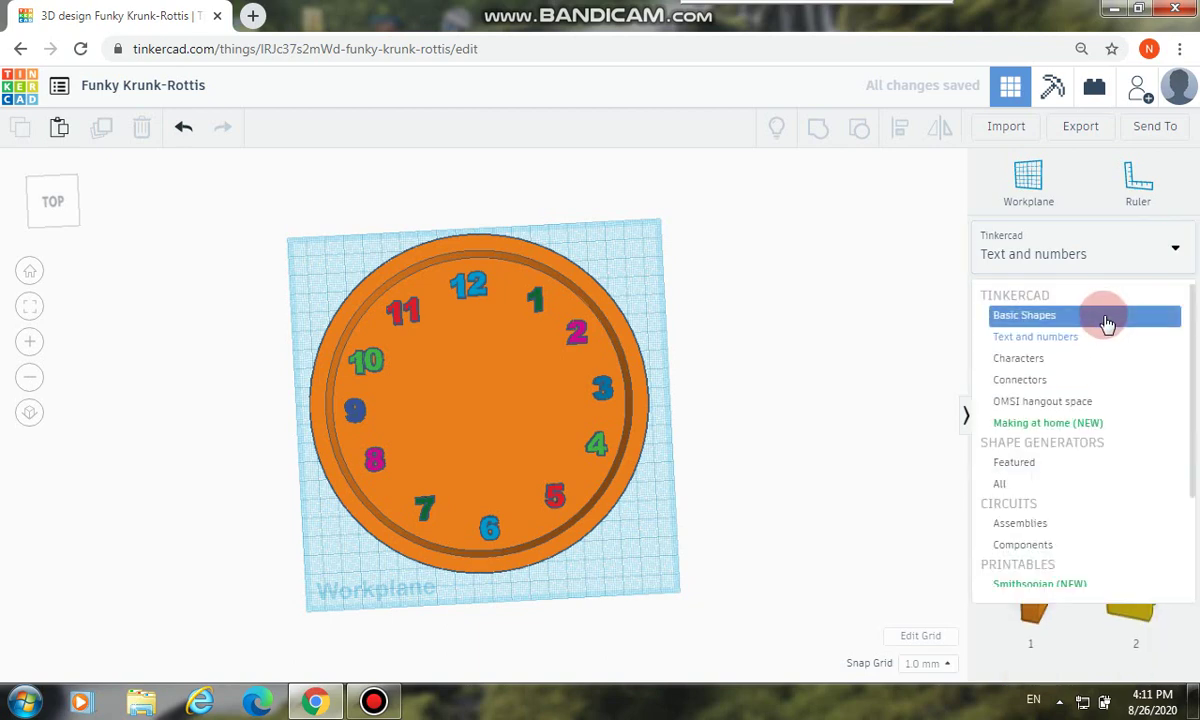
click(1107, 318)
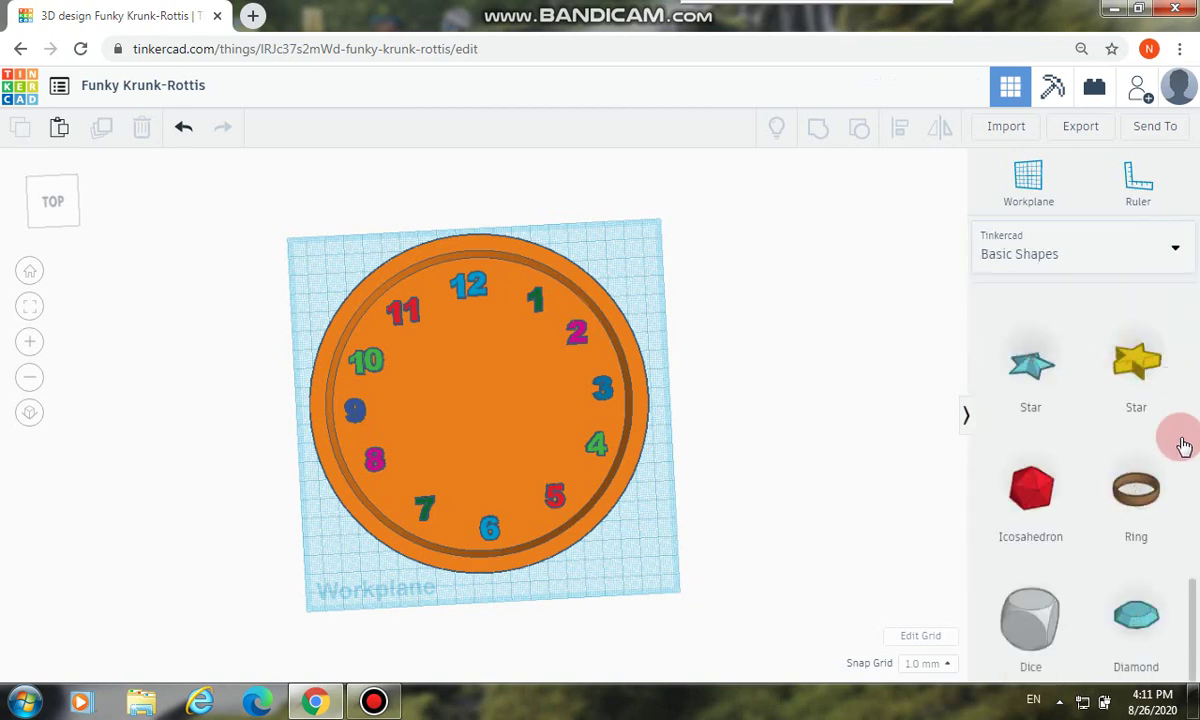
drag(1192, 602, 1190, 260)
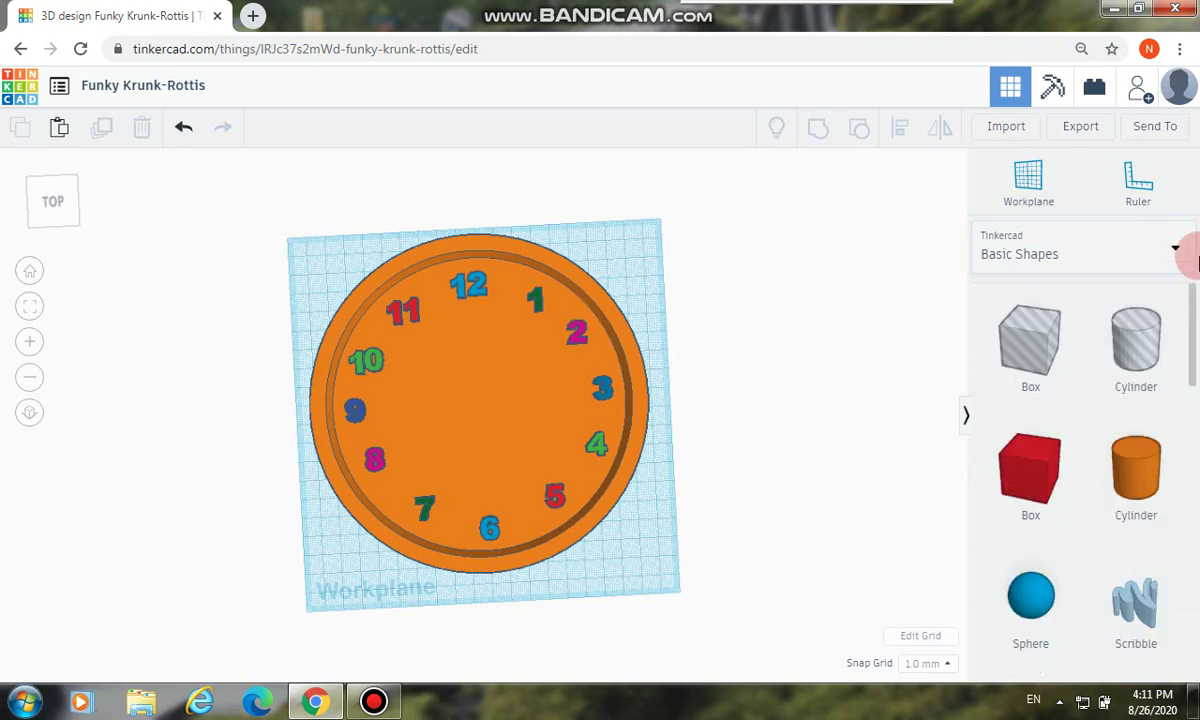
drag(1134, 466, 562, 405)
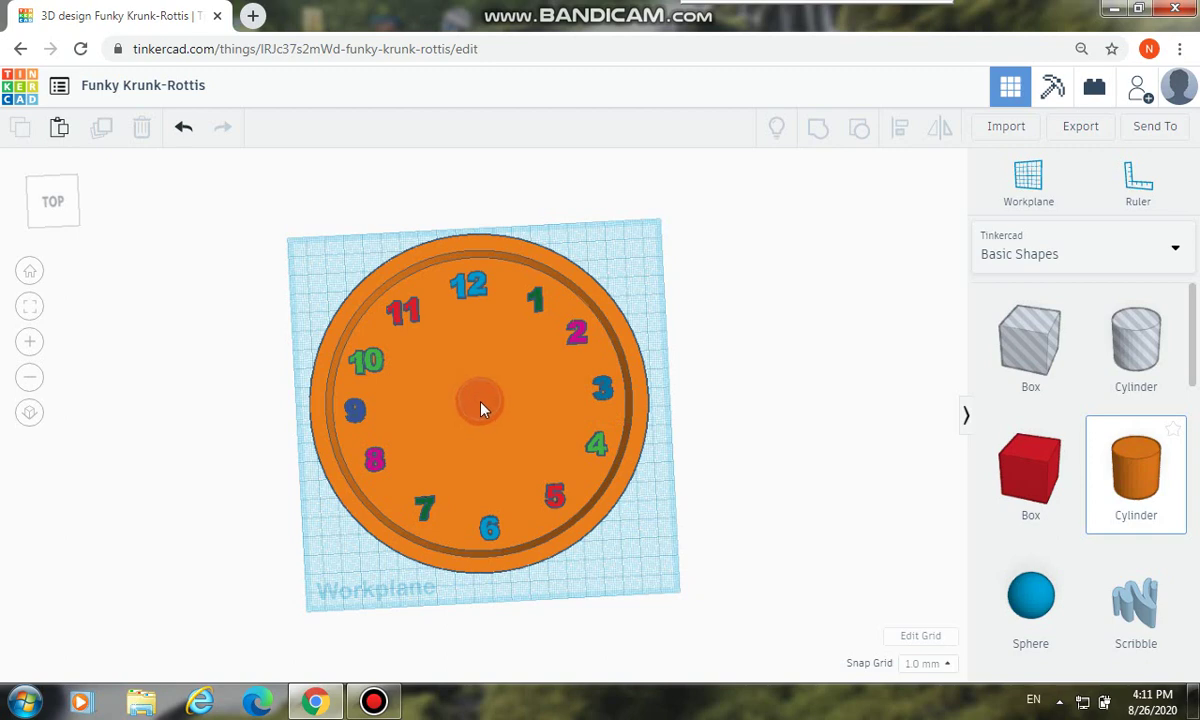
click(480, 405)
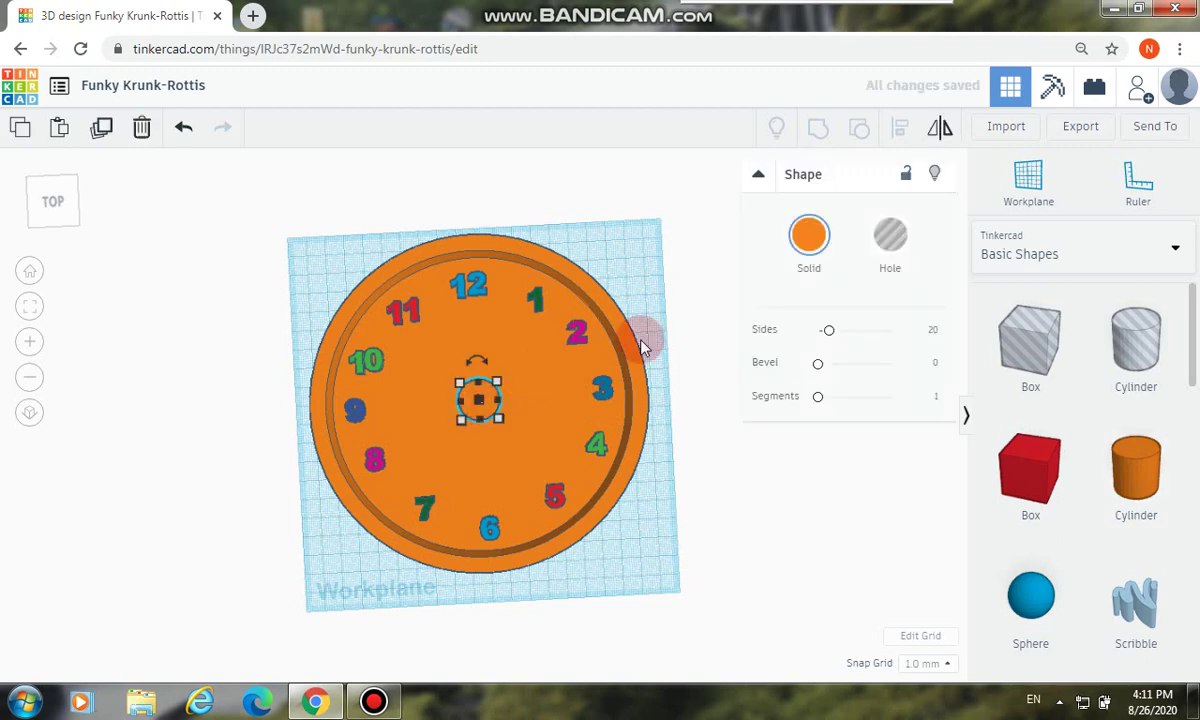
click(805, 265)
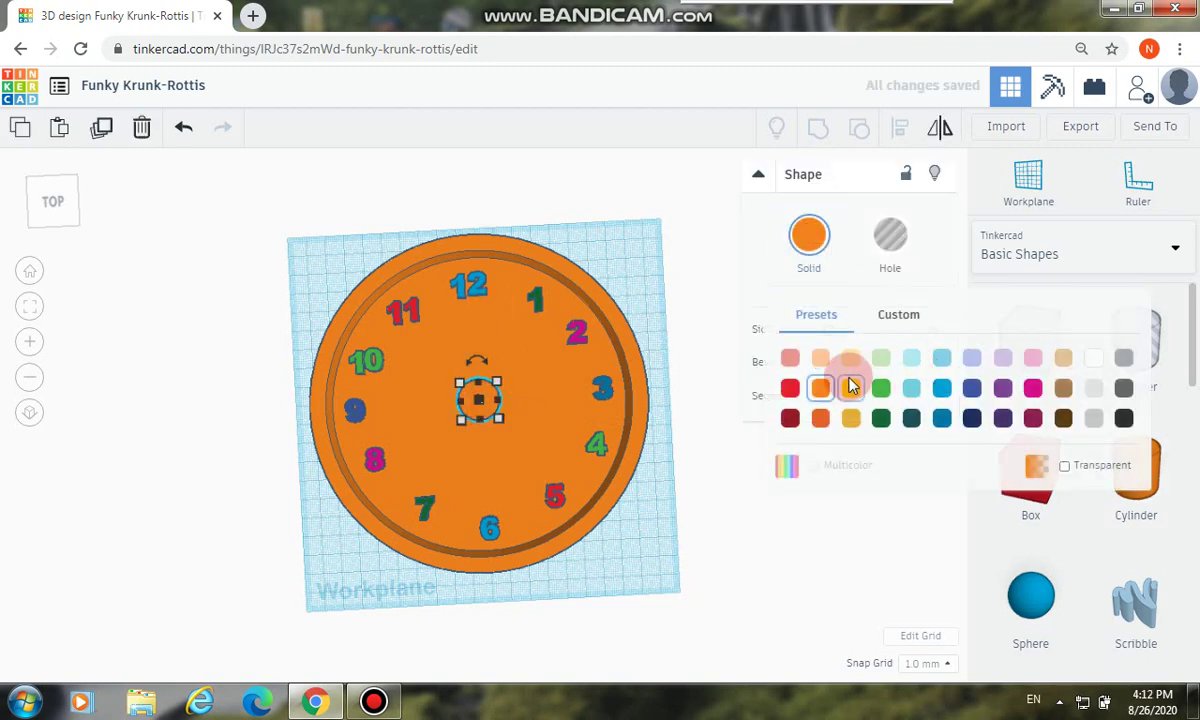